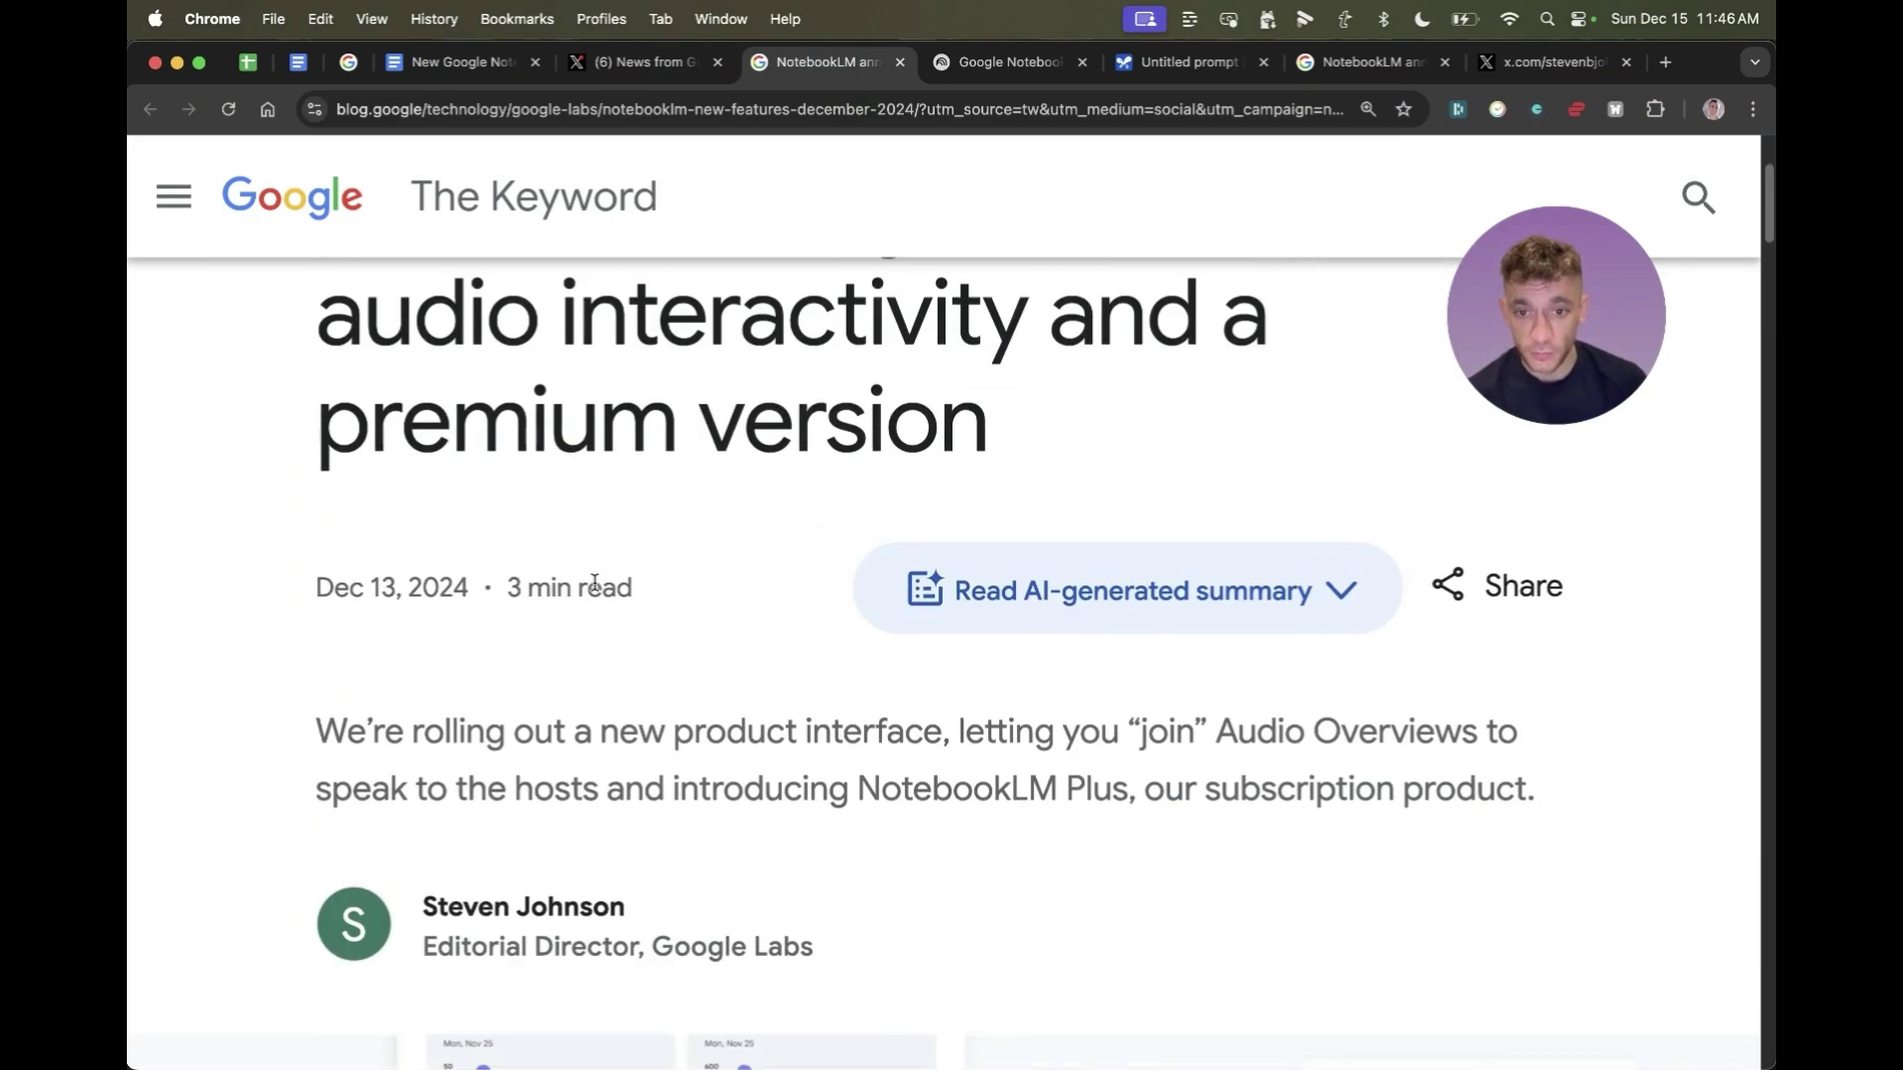
Step: Scroll through the Keyword post announcing NotebookLM's audio interactivity and premium version
{"action": "scroll", "coordinate": [595, 583], "scroll_direction": "down", "scroll_amount": 3}
{"action": "scroll", "coordinate": [604, 600], "scroll_direction": "down", "scroll_amount": 5}
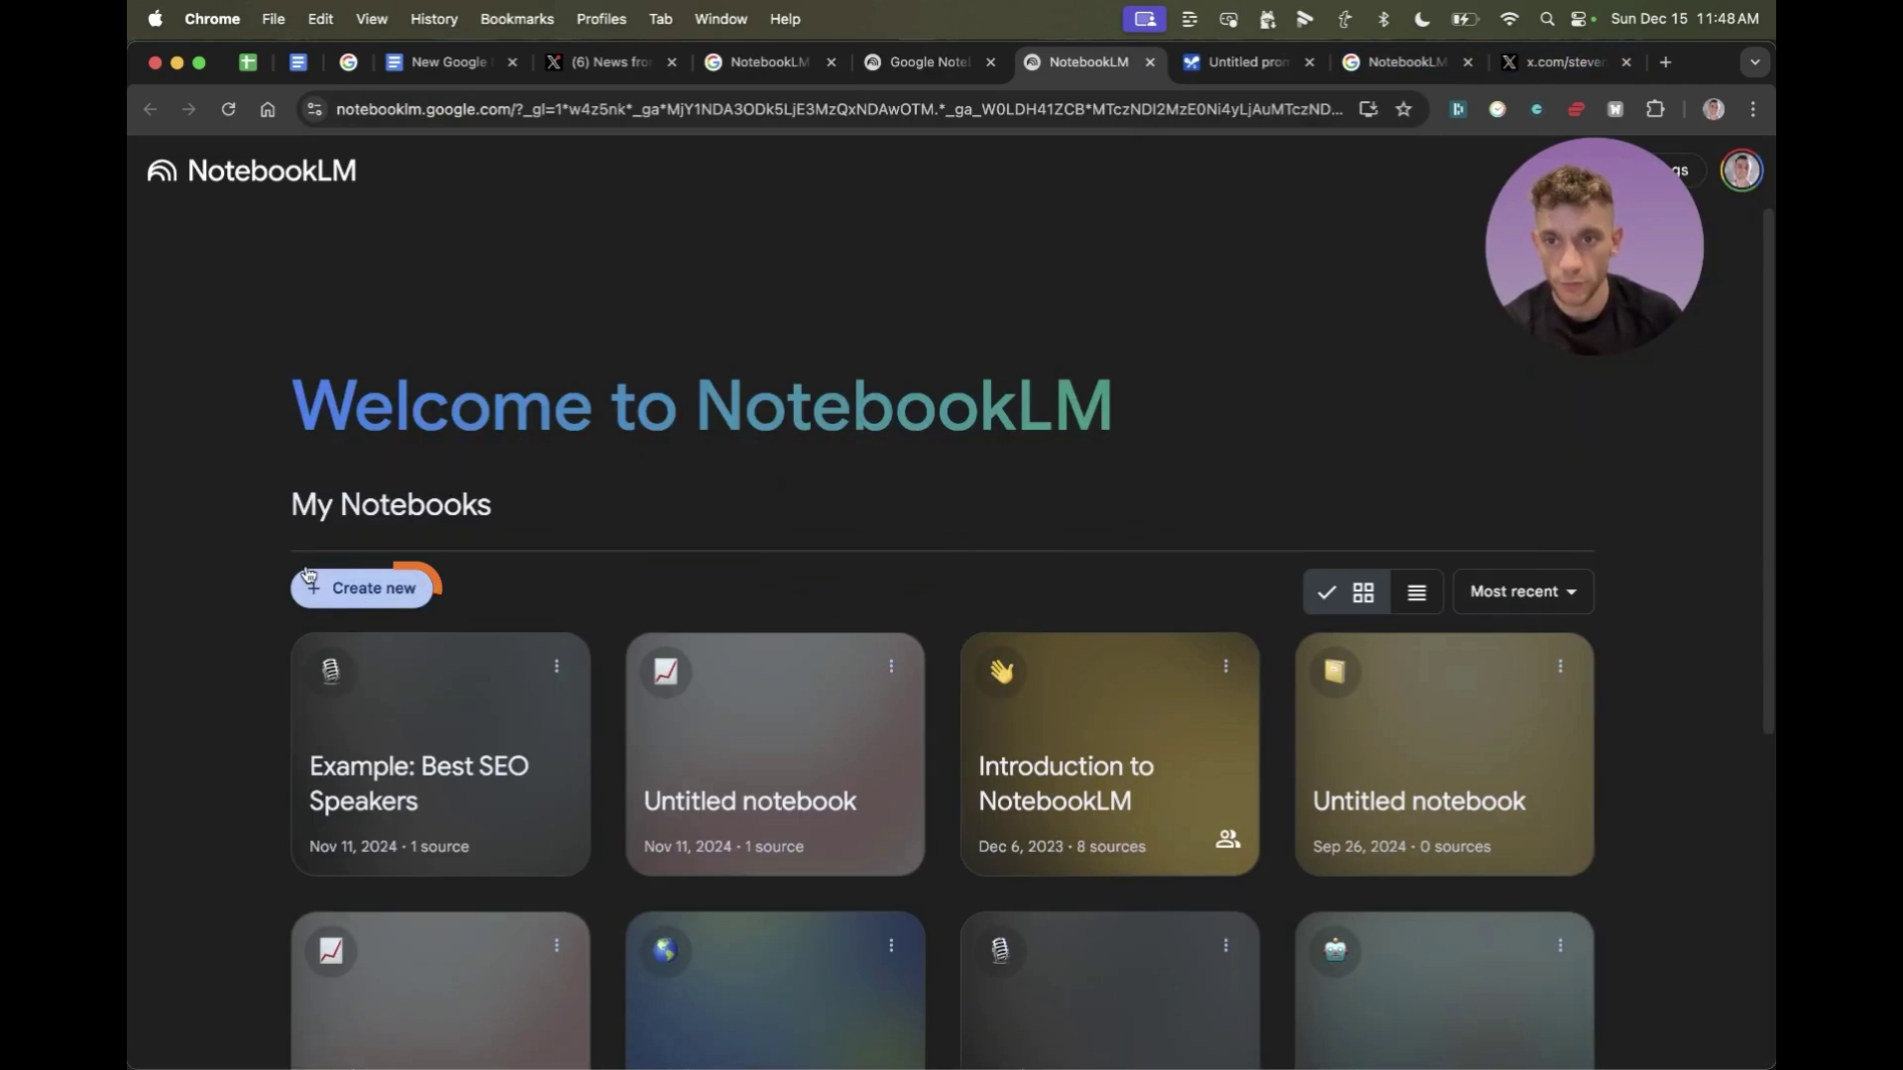
Step: Create a new untitled notebook and choose Website as the source type
{"action": "left_click", "coordinate": [362, 588]}
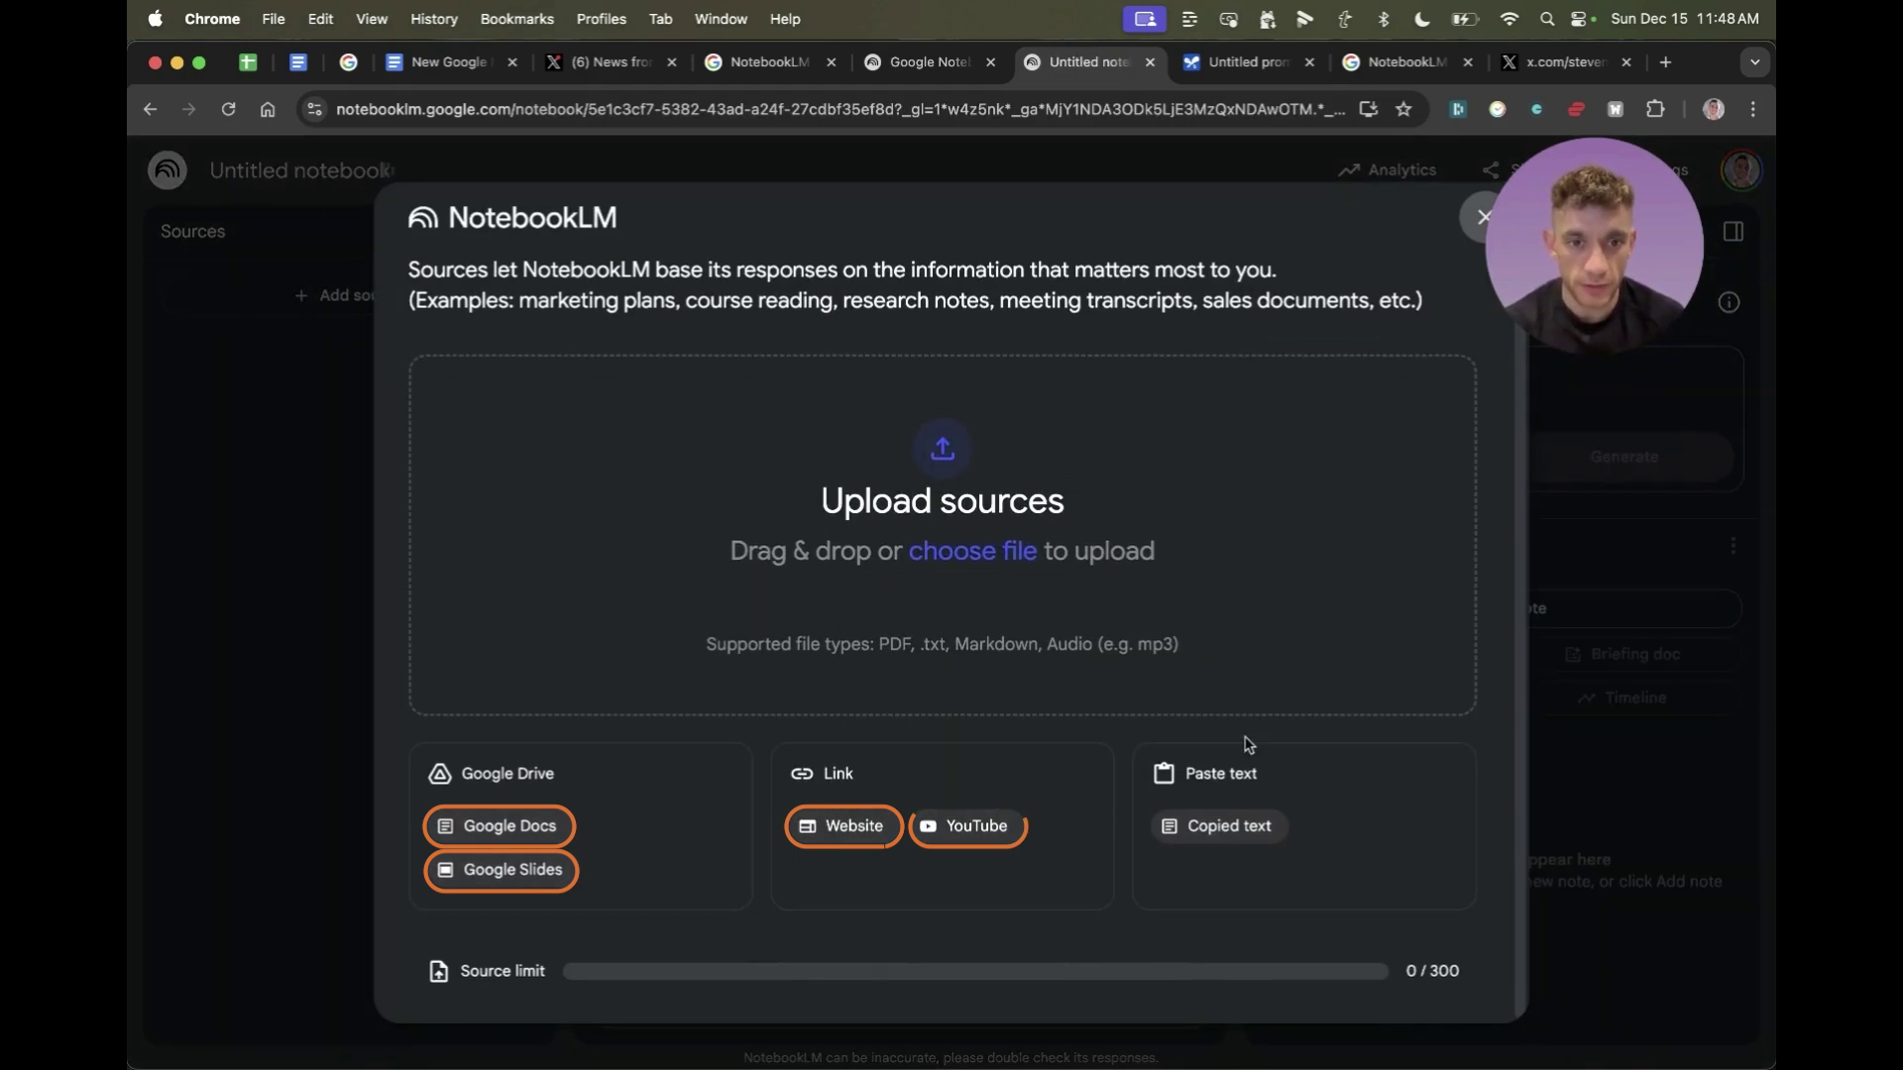
{"action": "scroll", "coordinate": [498, 548], "scroll_direction": "up", "scroll_amount": 2}
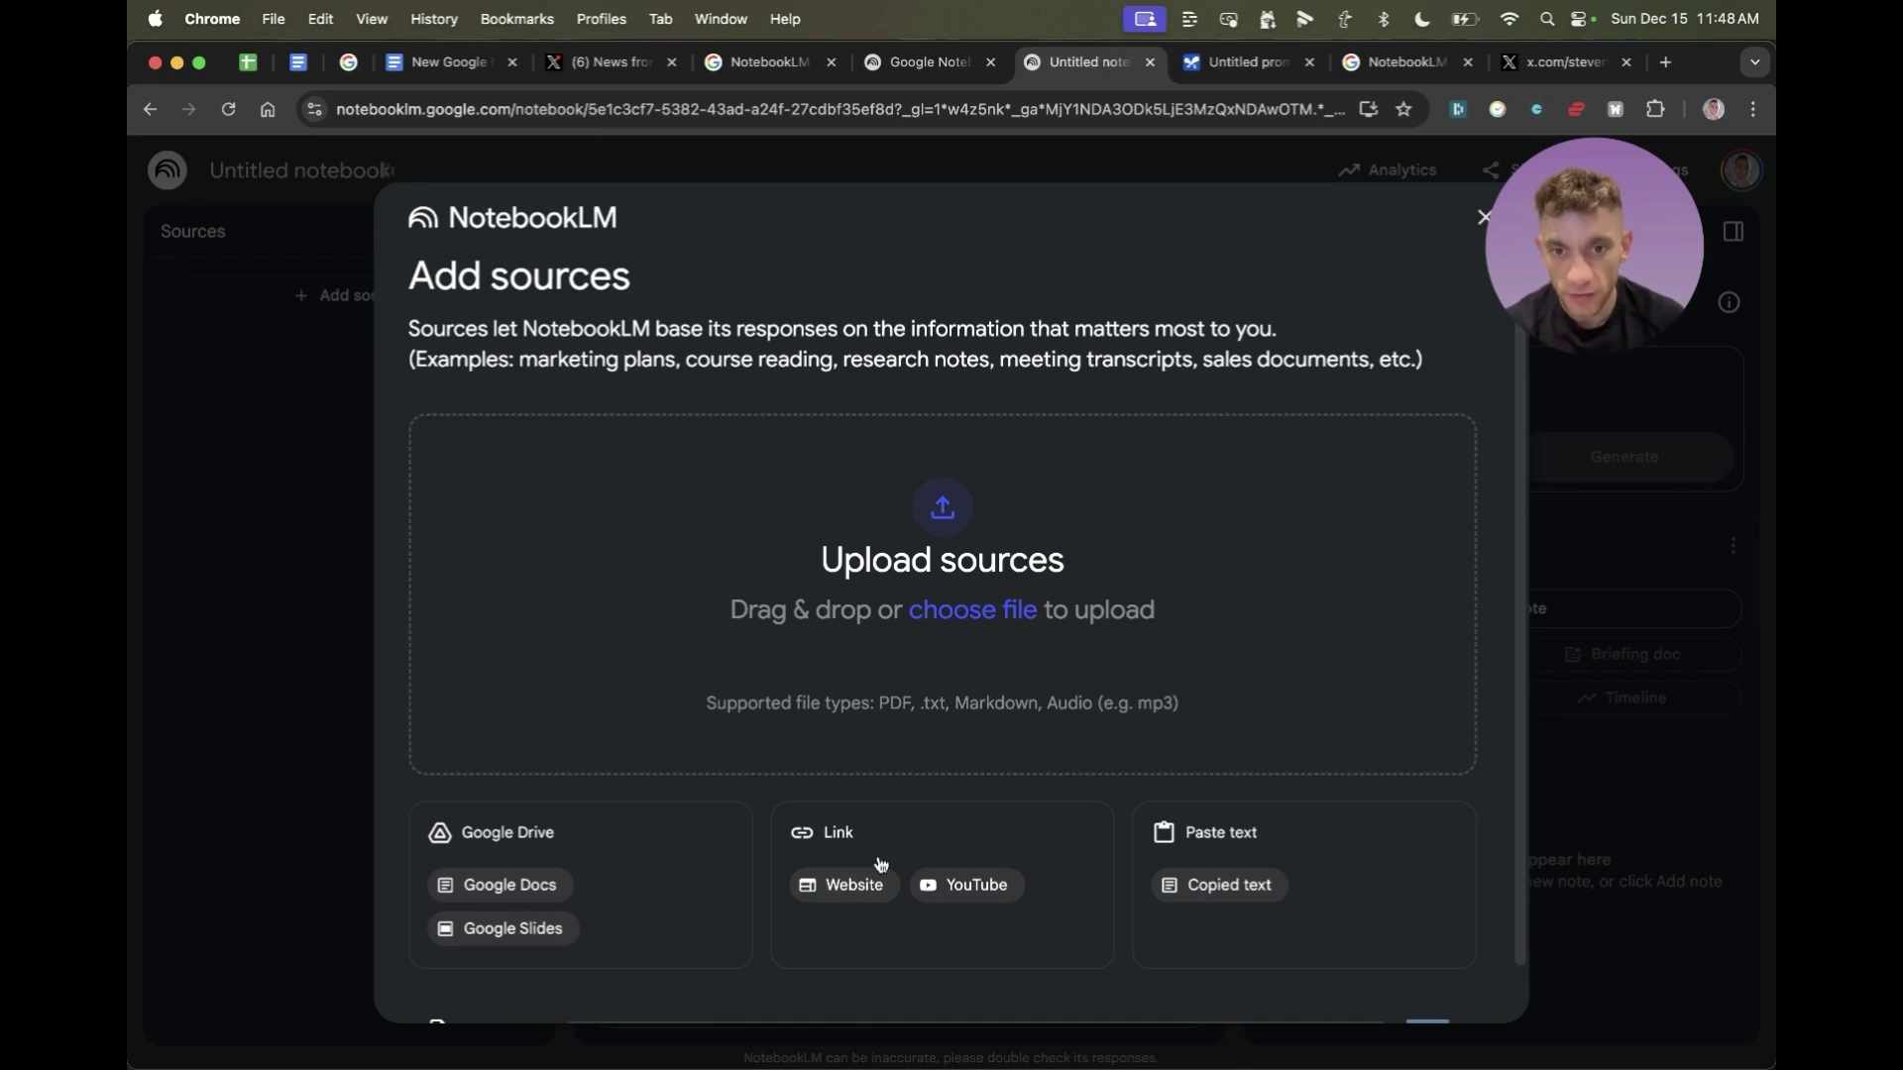
{"action": "left_click", "coordinate": [837, 902]}
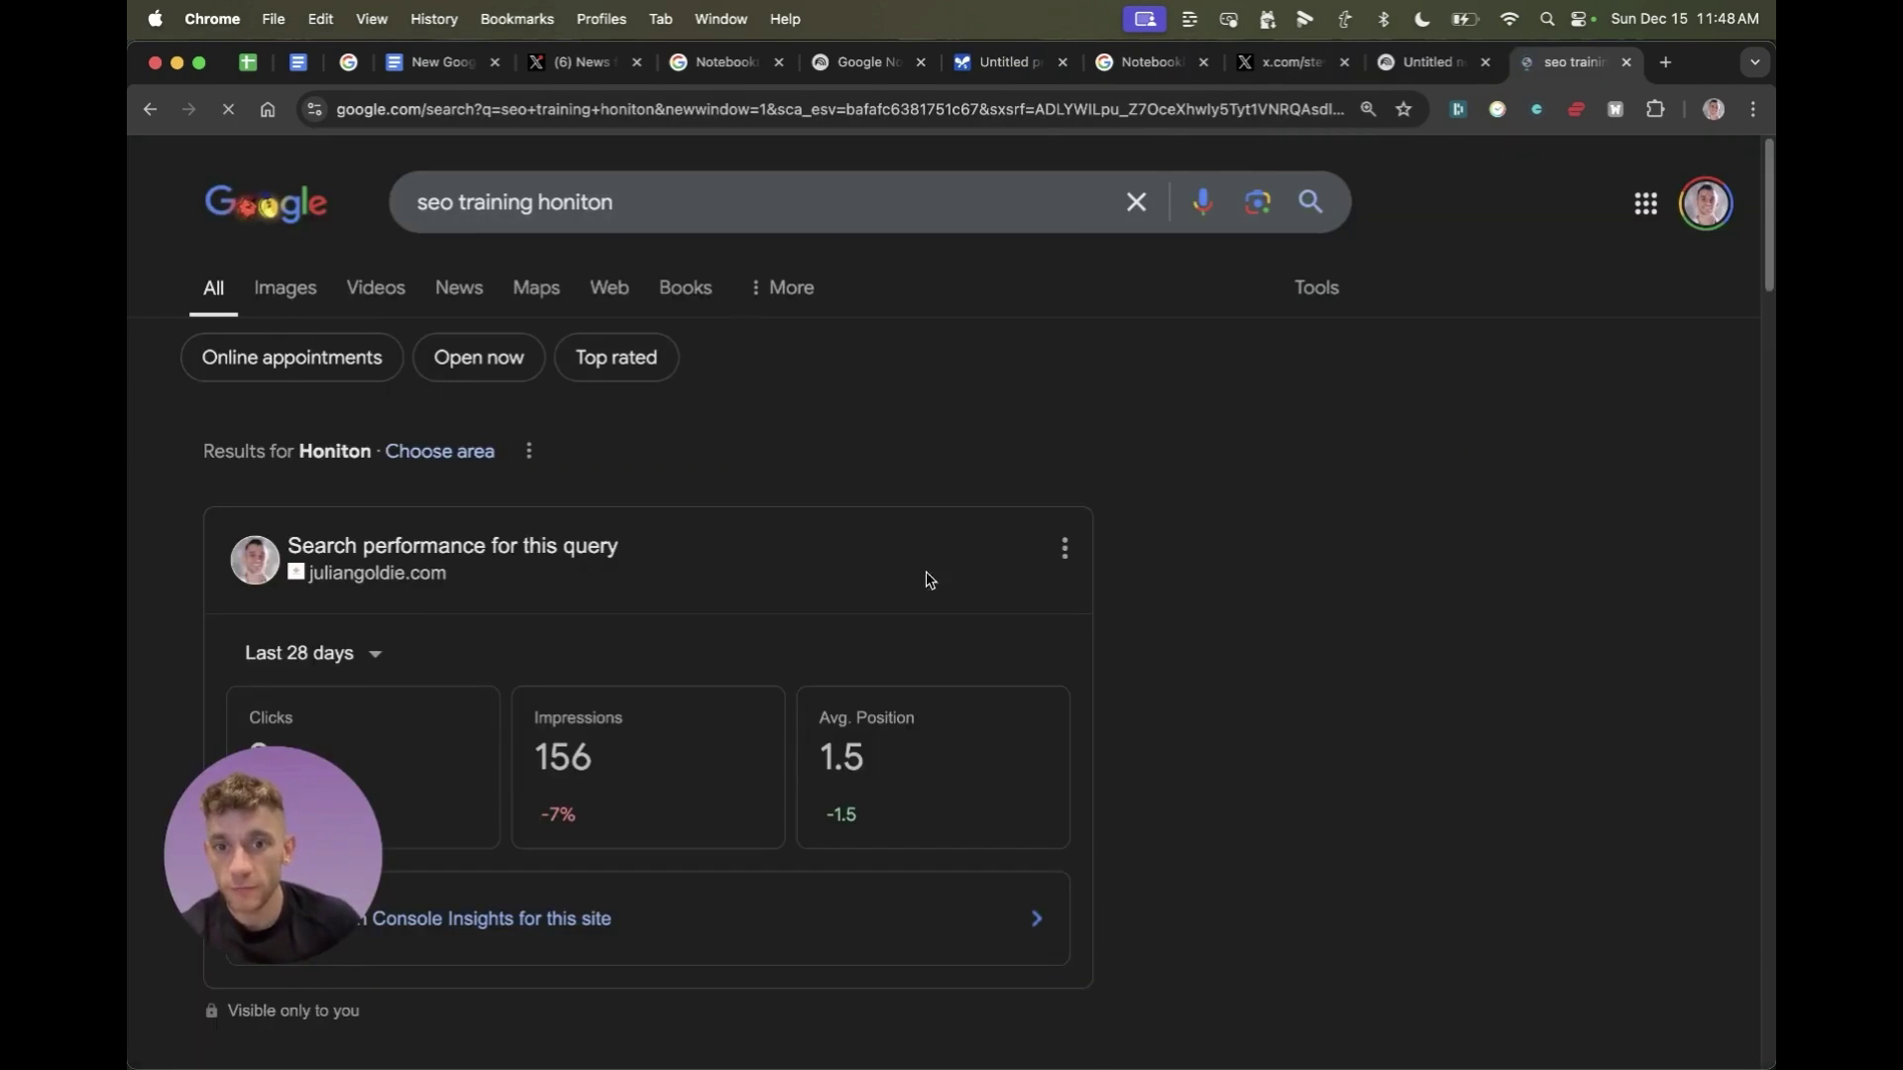
Step: Copy the Honiton SEO training result's link and insert it as a website source
{"action": "scroll", "coordinate": [1360, 646], "scroll_direction": "down", "scroll_amount": 5}
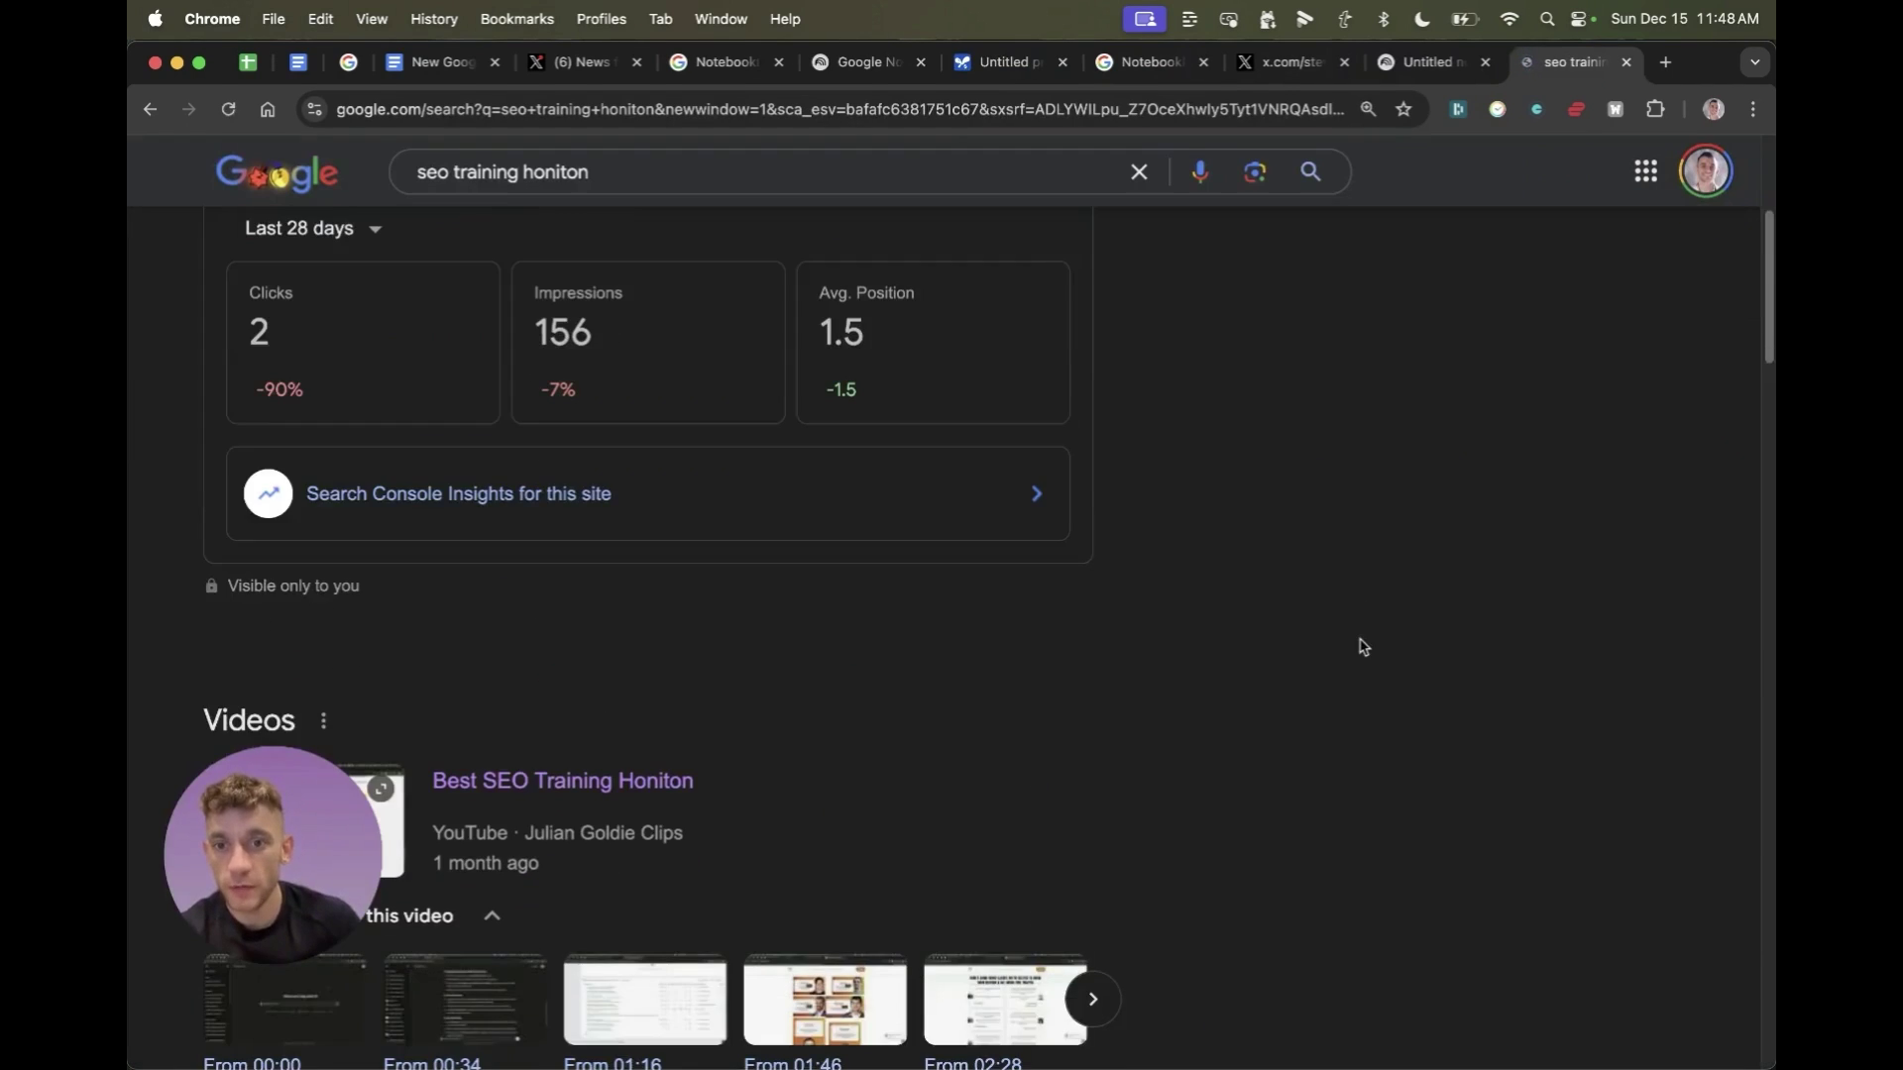
{"action": "scroll", "coordinate": [1338, 625], "scroll_direction": "down", "scroll_amount": 5}
{"action": "scroll", "coordinate": [285, 707], "scroll_direction": "down", "scroll_amount": 5}
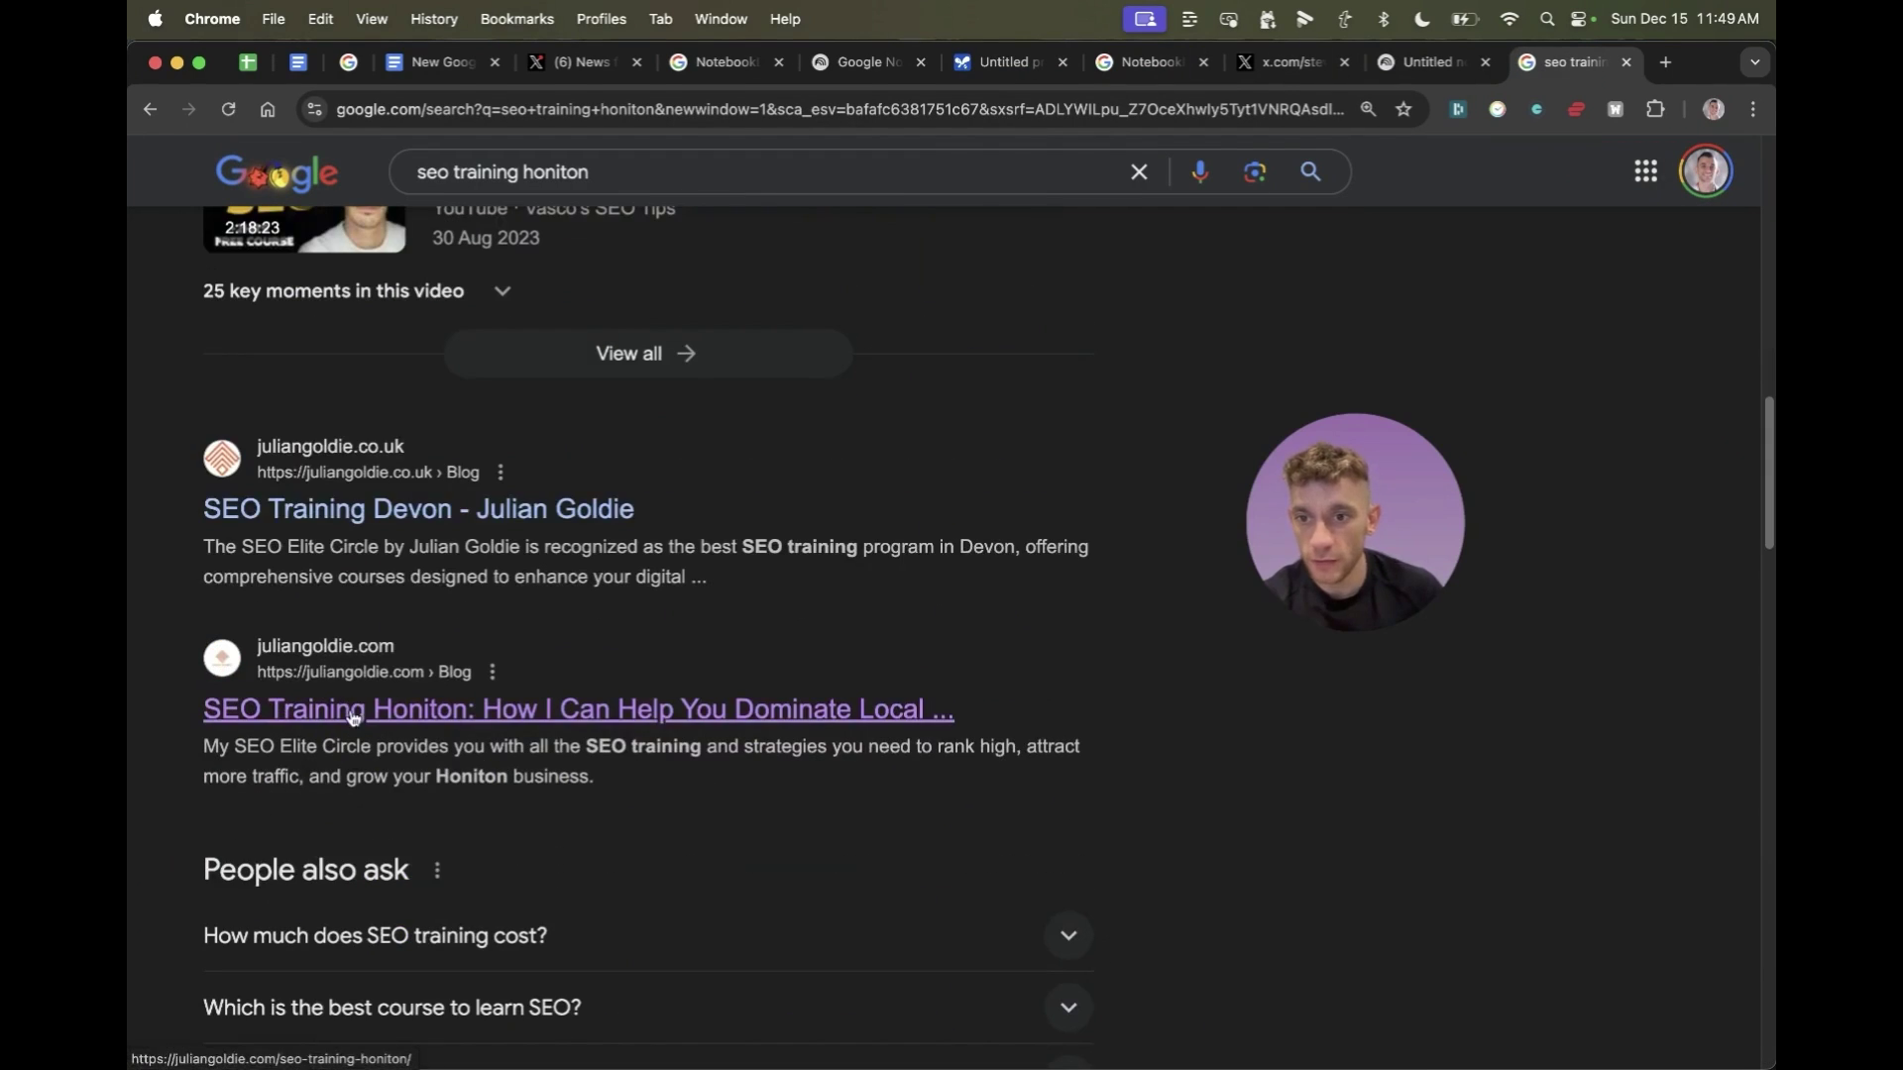
{"action": "right_click", "coordinate": [492, 722]}
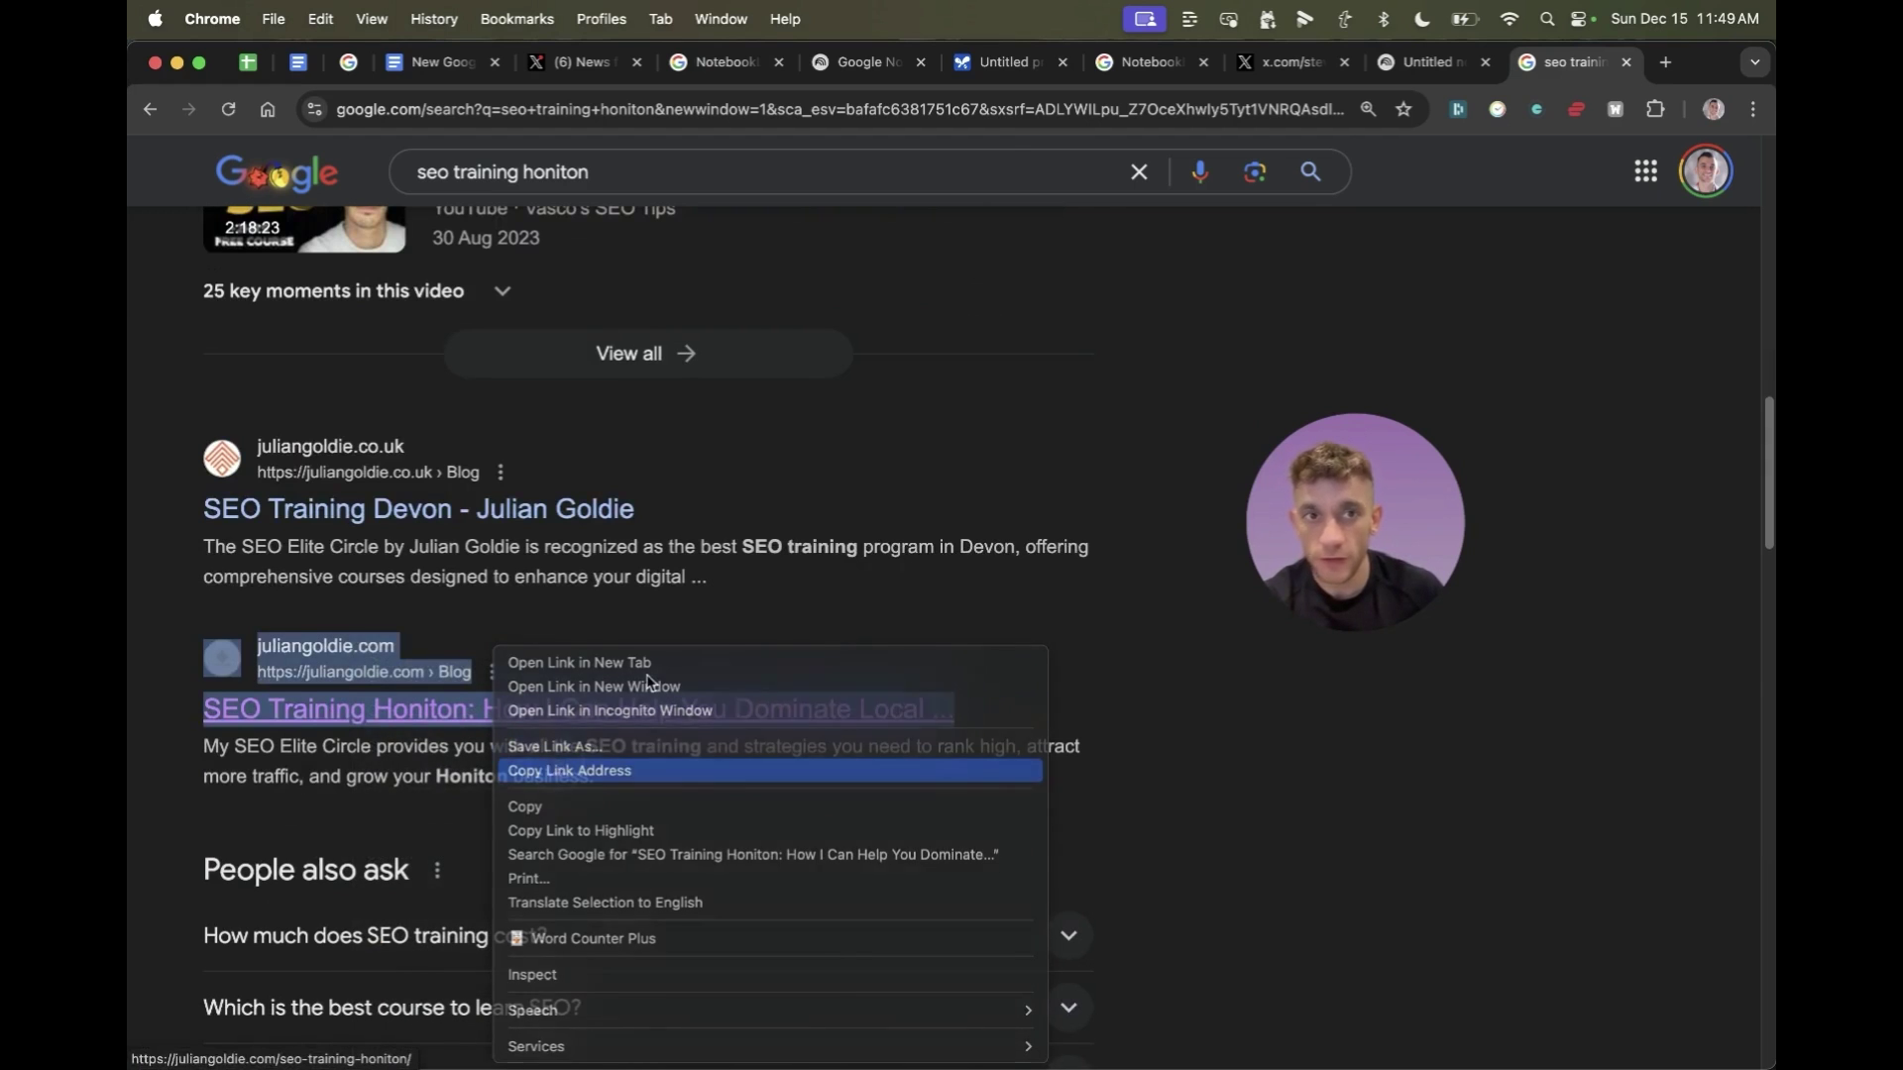
{"action": "left_click", "coordinate": [569, 771]}
{"action": "left_click", "coordinate": [1427, 61]}
{"action": "type", "text": "https://juliangoldie.com/seo-training-honiton/"}
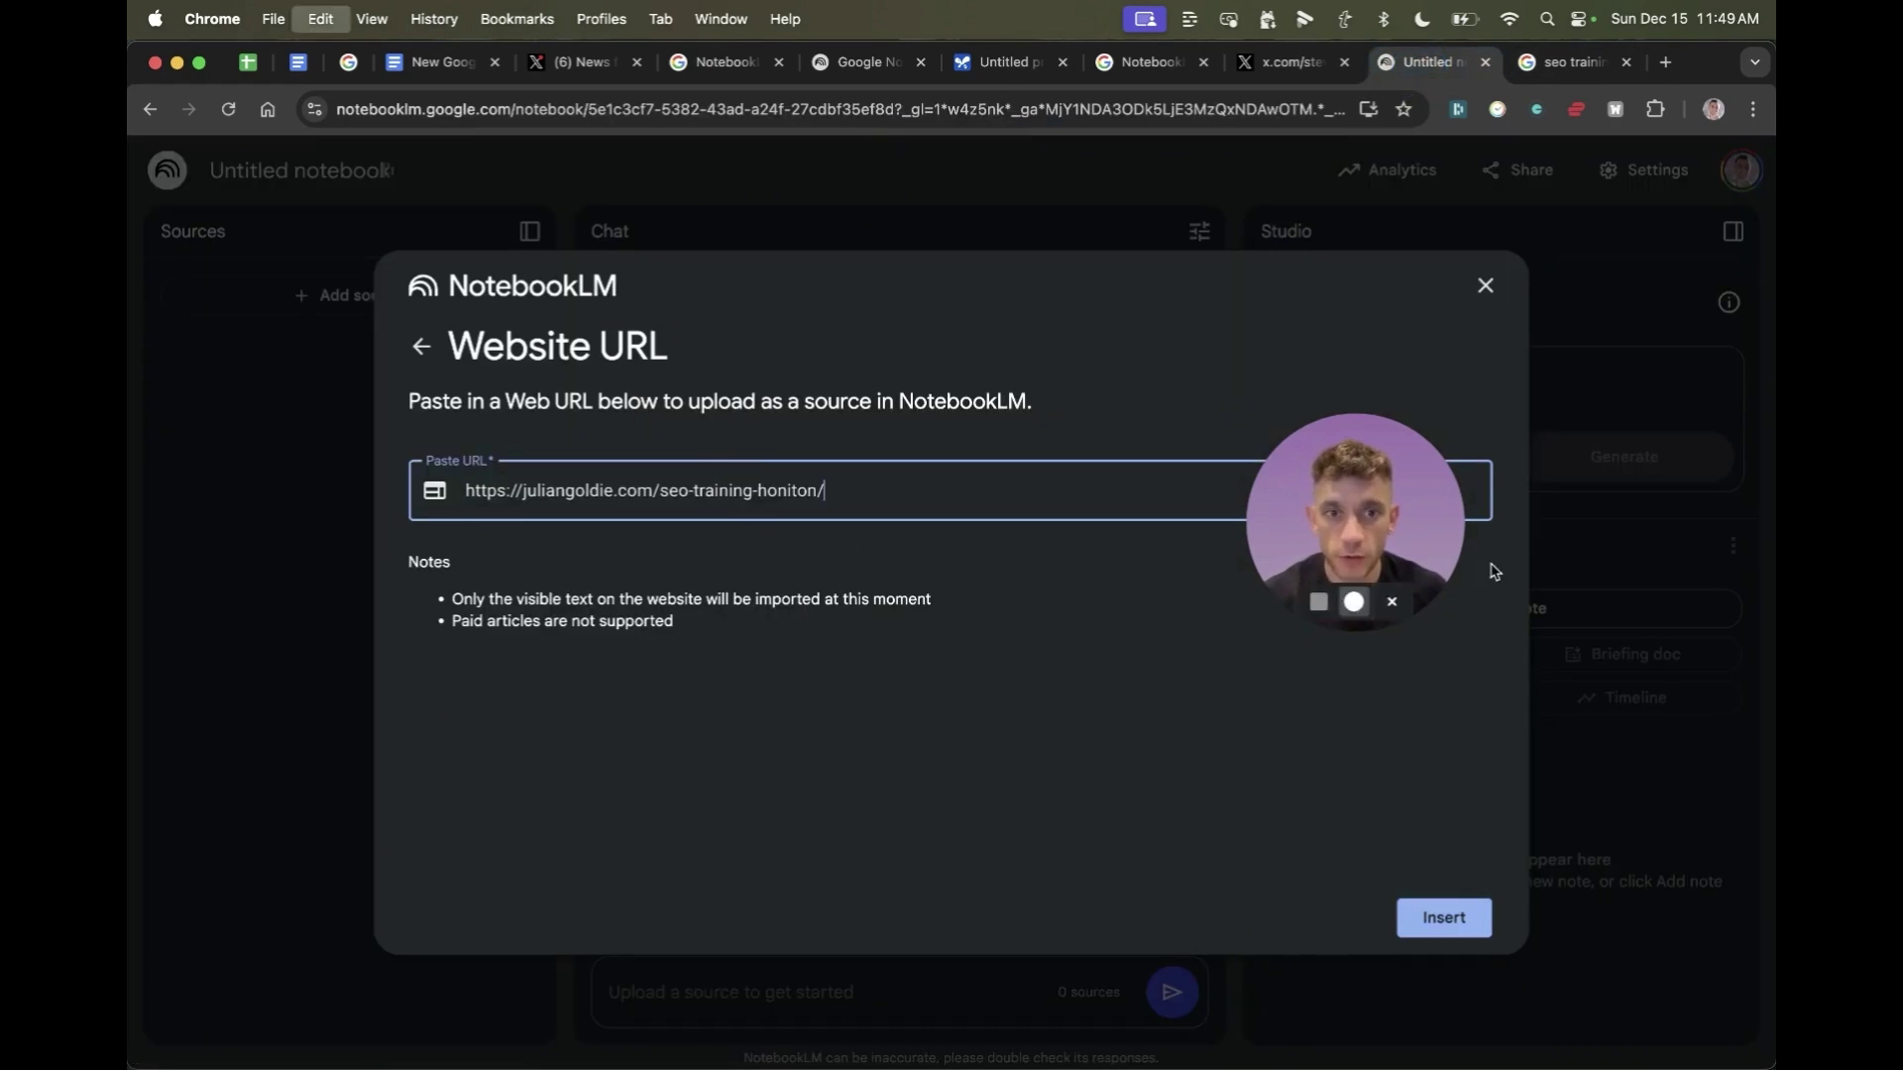
{"action": "left_click", "coordinate": [1482, 924]}
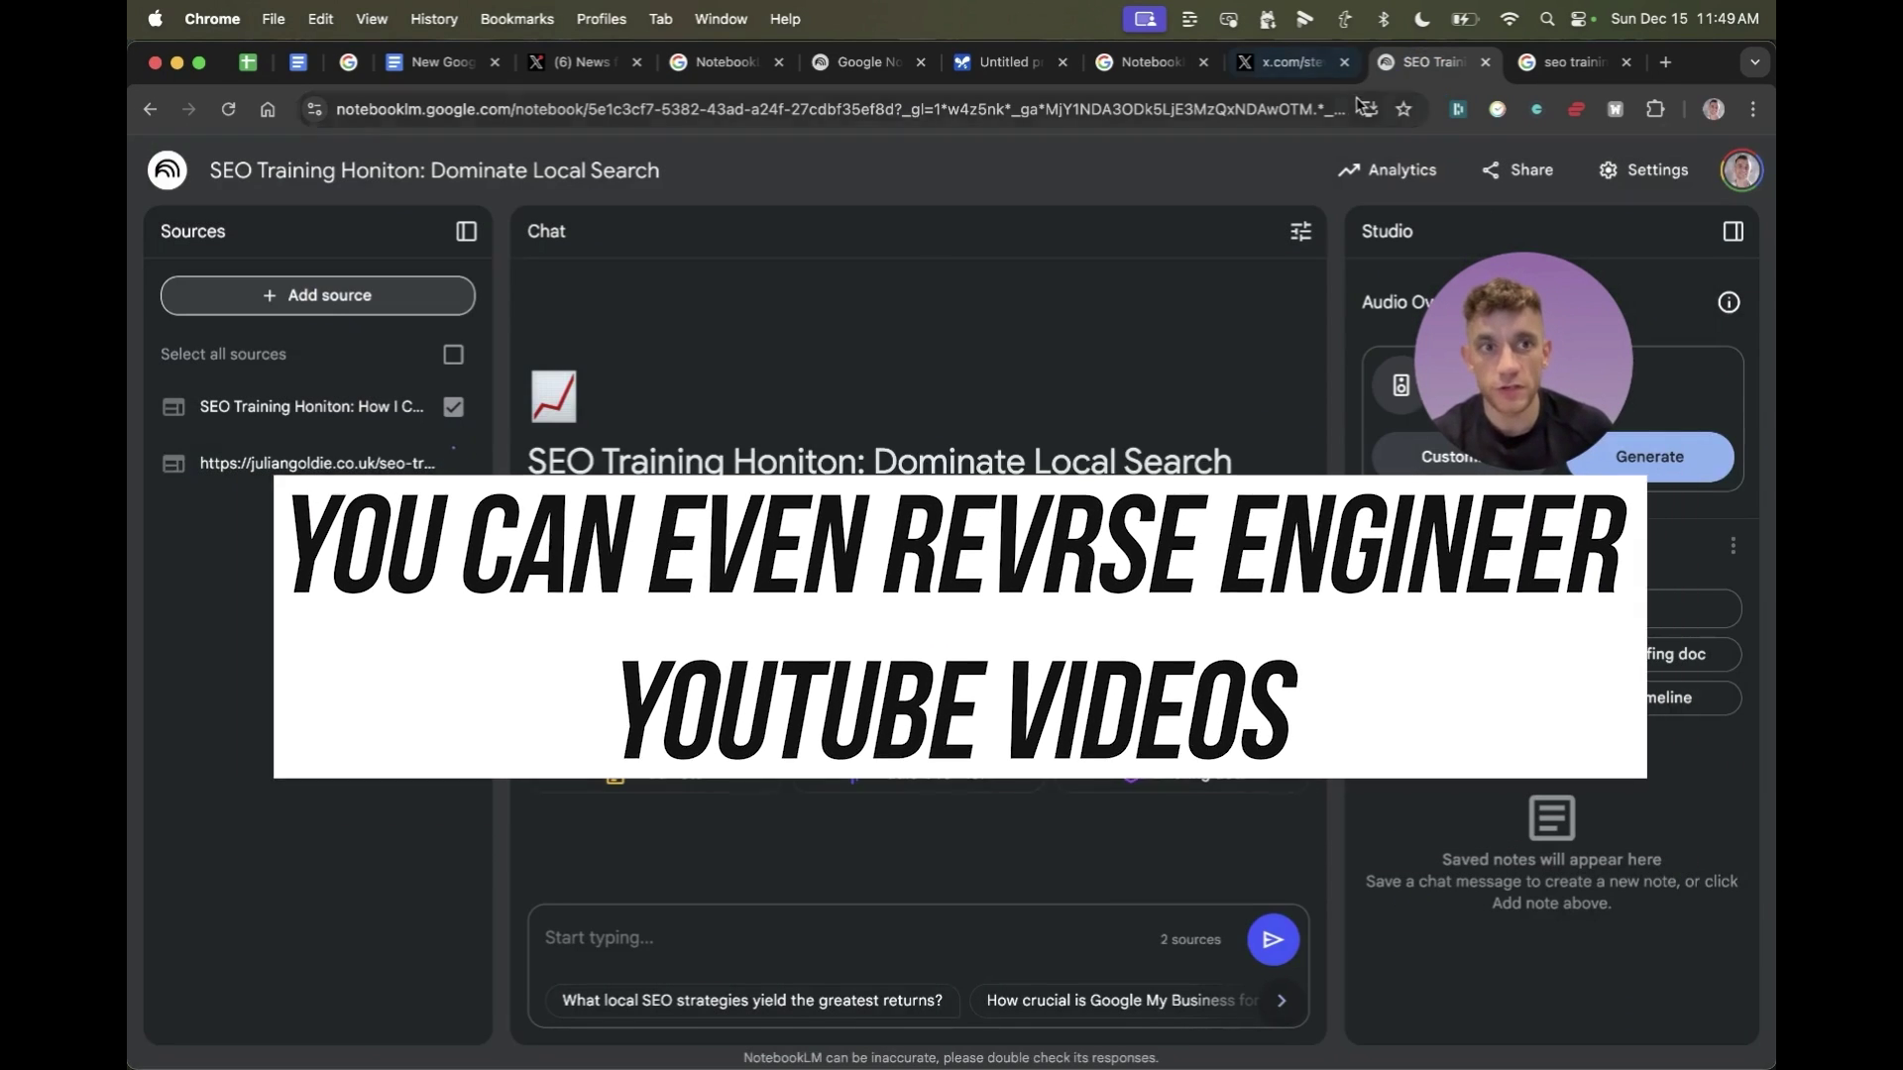
Step: Start a YouTube source and paste the Best SEO Training Honiton video URL
{"action": "left_click", "coordinate": [1566, 61]}
{"action": "scroll", "coordinate": [654, 694], "scroll_direction": "up", "scroll_amount": 5}
{"action": "scroll", "coordinate": [654, 694], "scroll_direction": "up", "scroll_amount": 5}
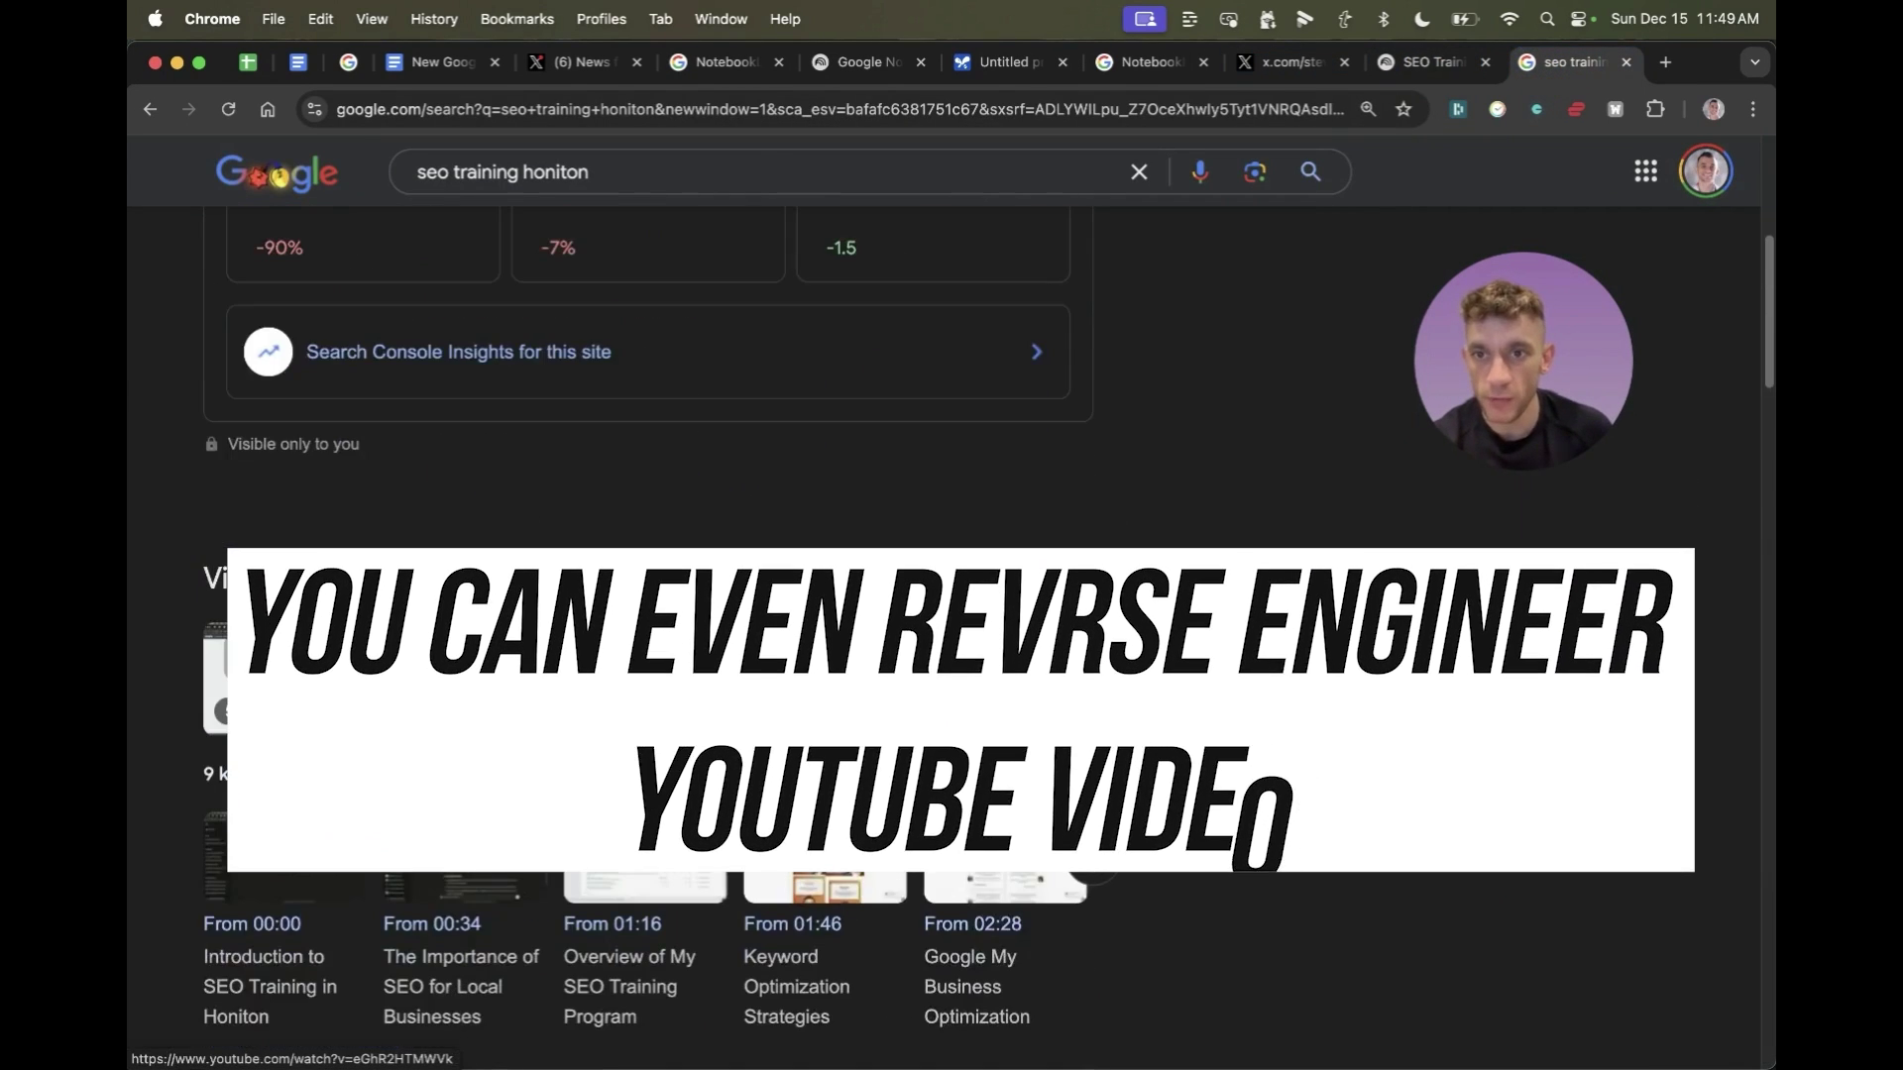
{"action": "left_click", "coordinate": [966, 881]}
{"action": "left_click", "coordinate": [621, 494]}
{"action": "type", "text": "https://www.youtube.com/watch?v=eGhR2HTMWVk"}
Step: Insert the video source and write a custom Audio Overview prompt promoting Goldie Agency in Honiton
{"action": "left_click", "coordinate": [1444, 939]}
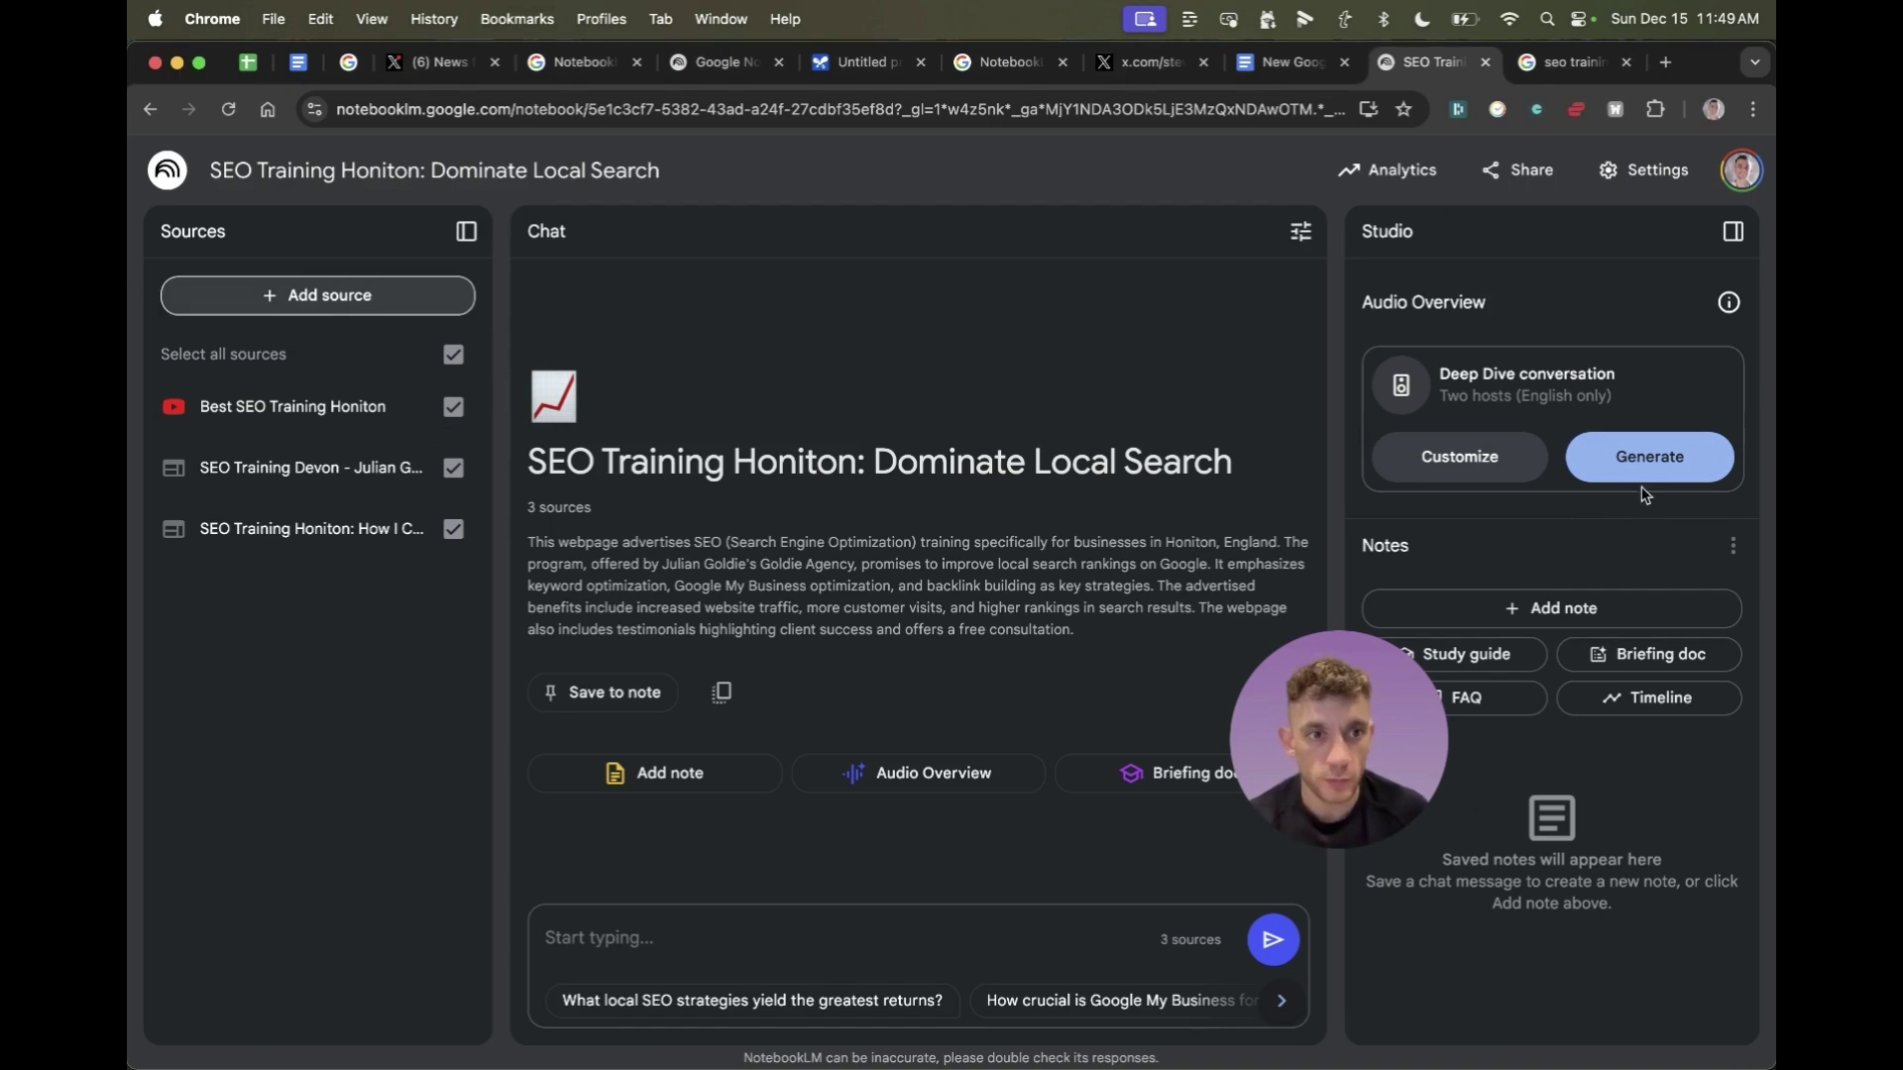
{"action": "left_click_drag", "start_coordinate": [1440, 374], "coordinate": [1625, 380]}
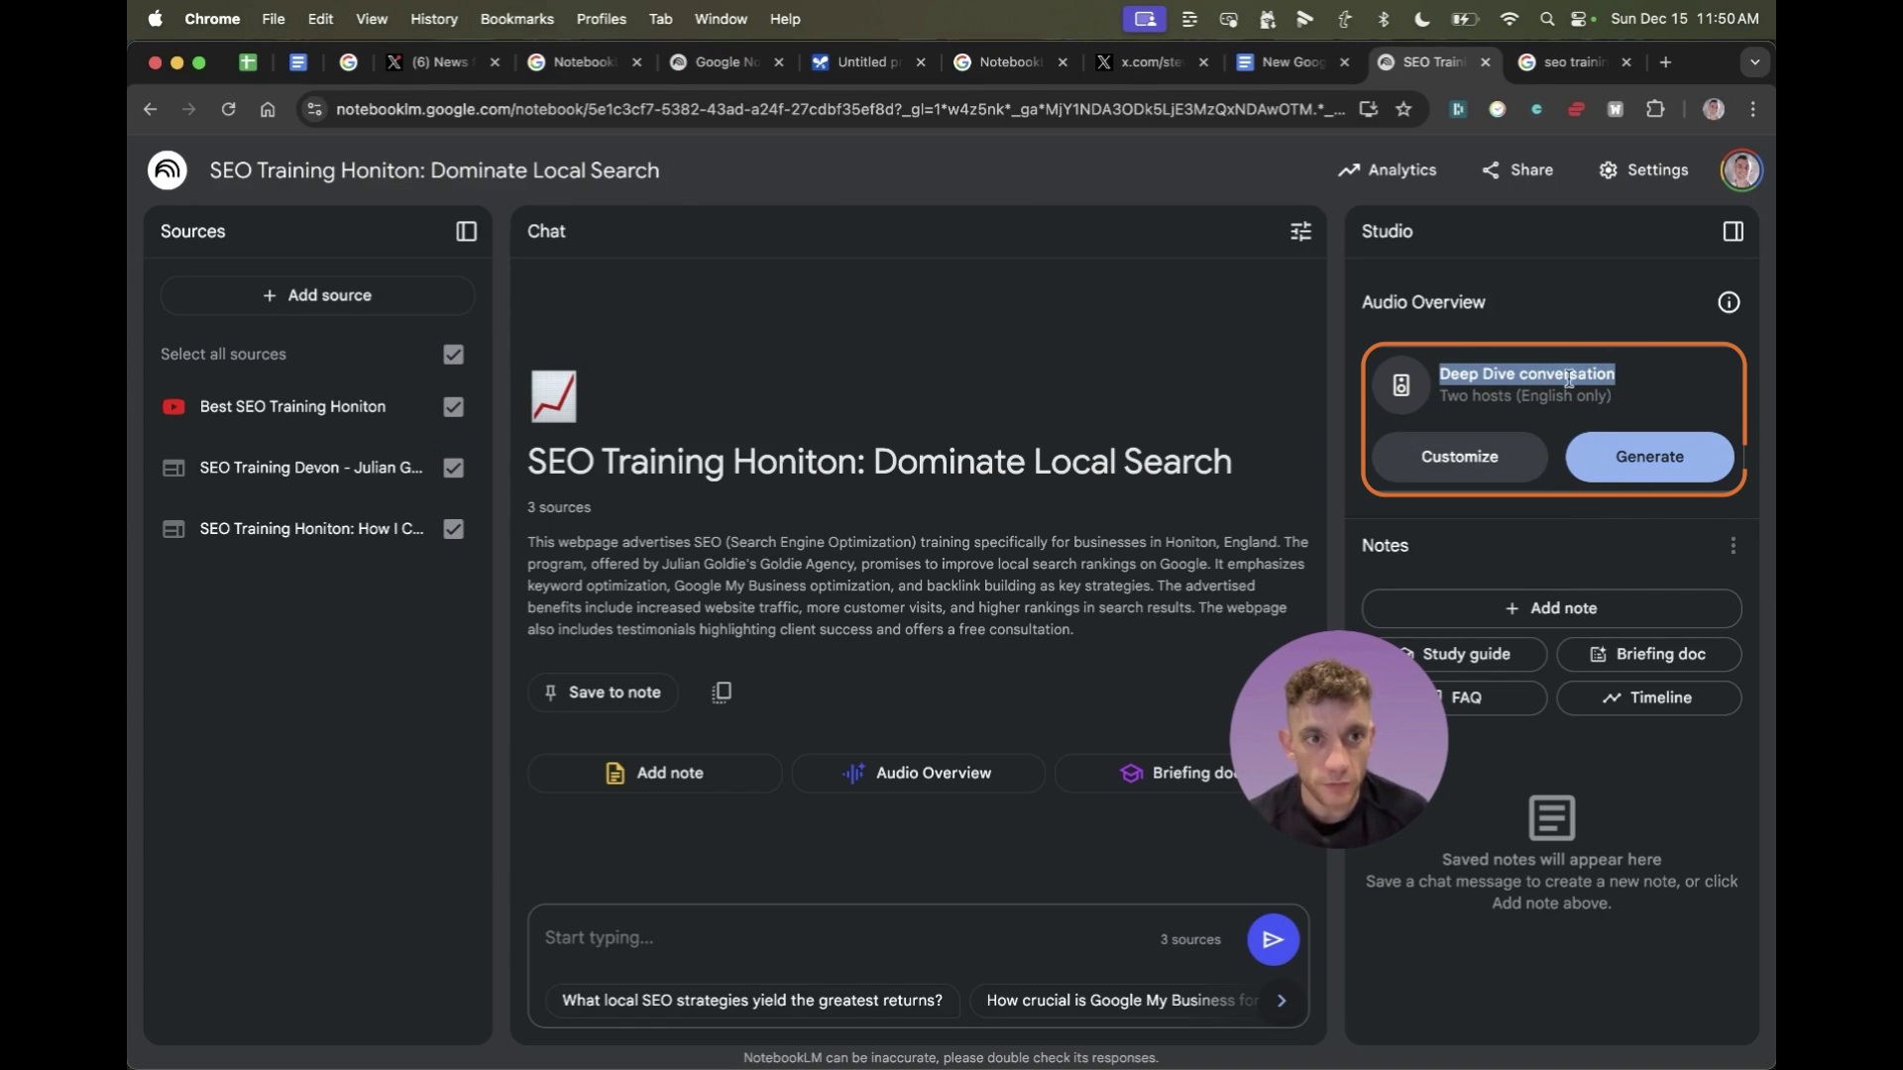
{"action": "left_click", "coordinate": [1461, 457]}
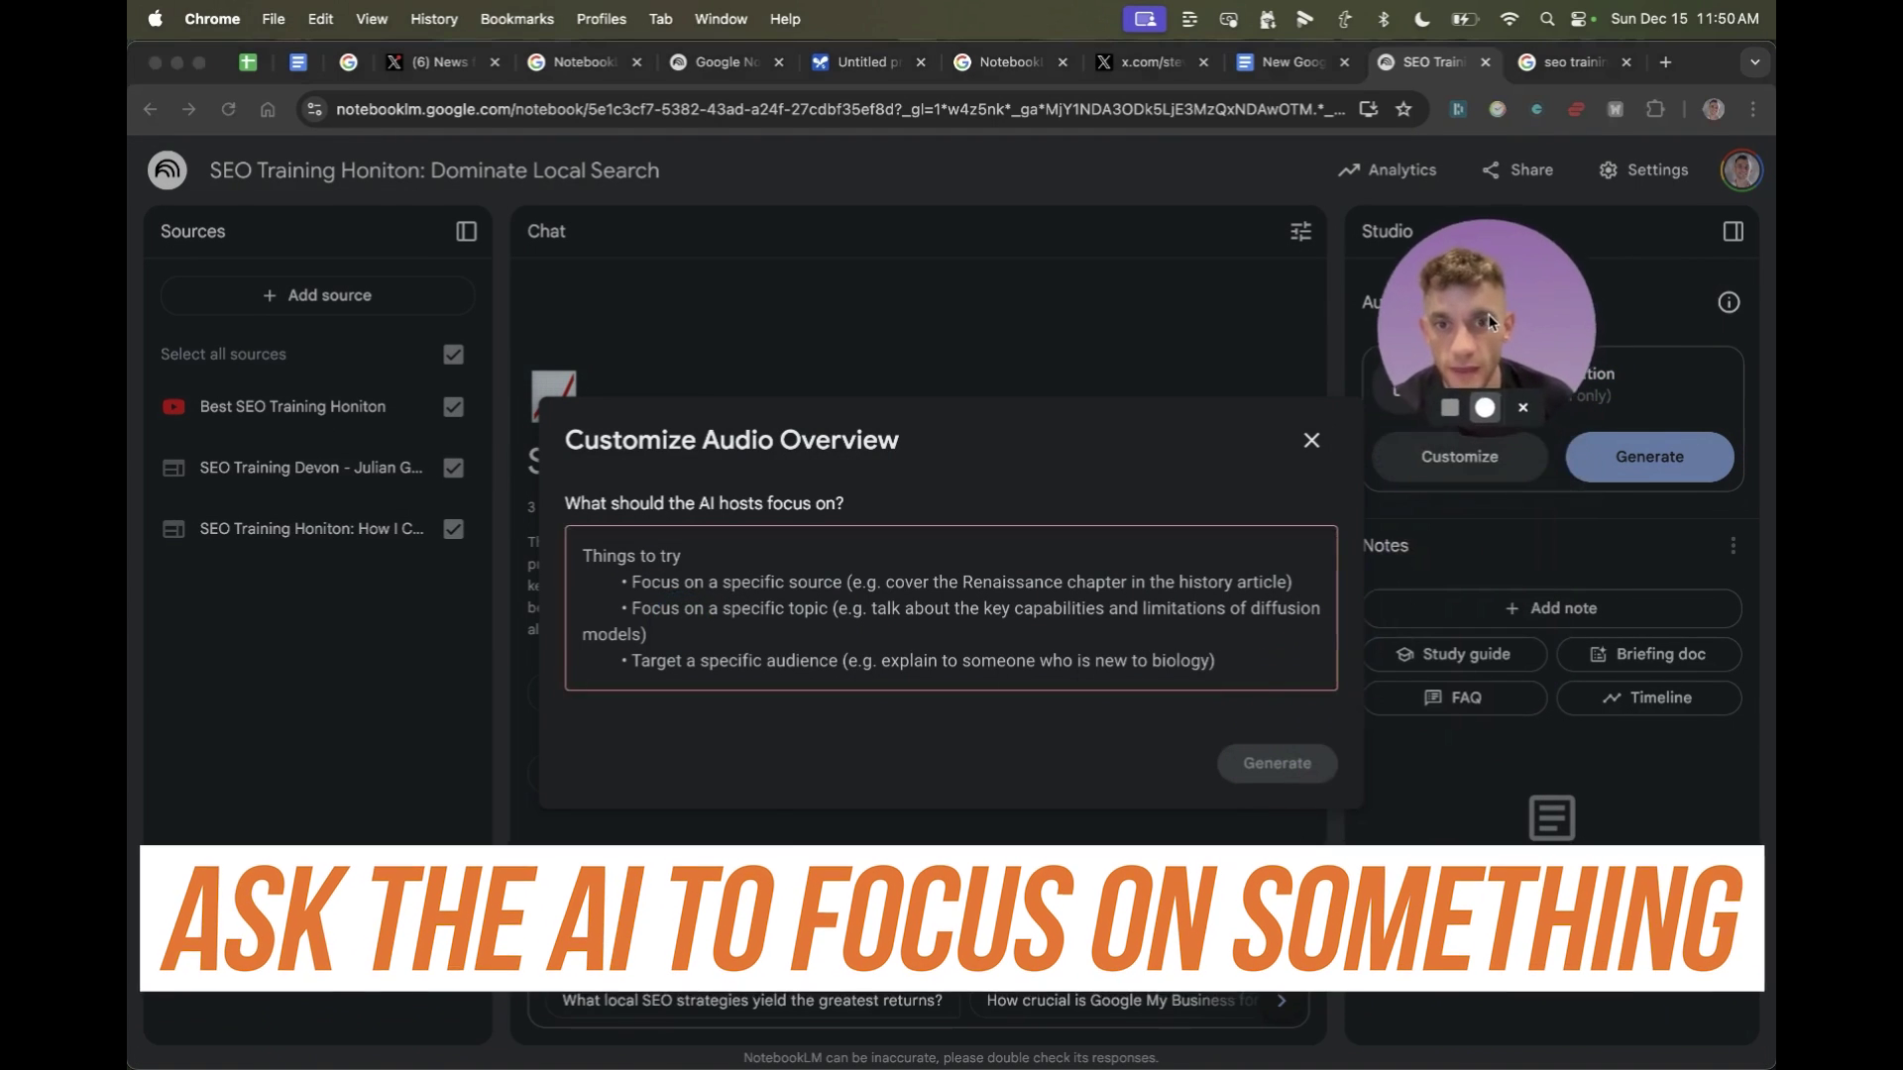
{"action": "left_click", "coordinate": [972, 608]}
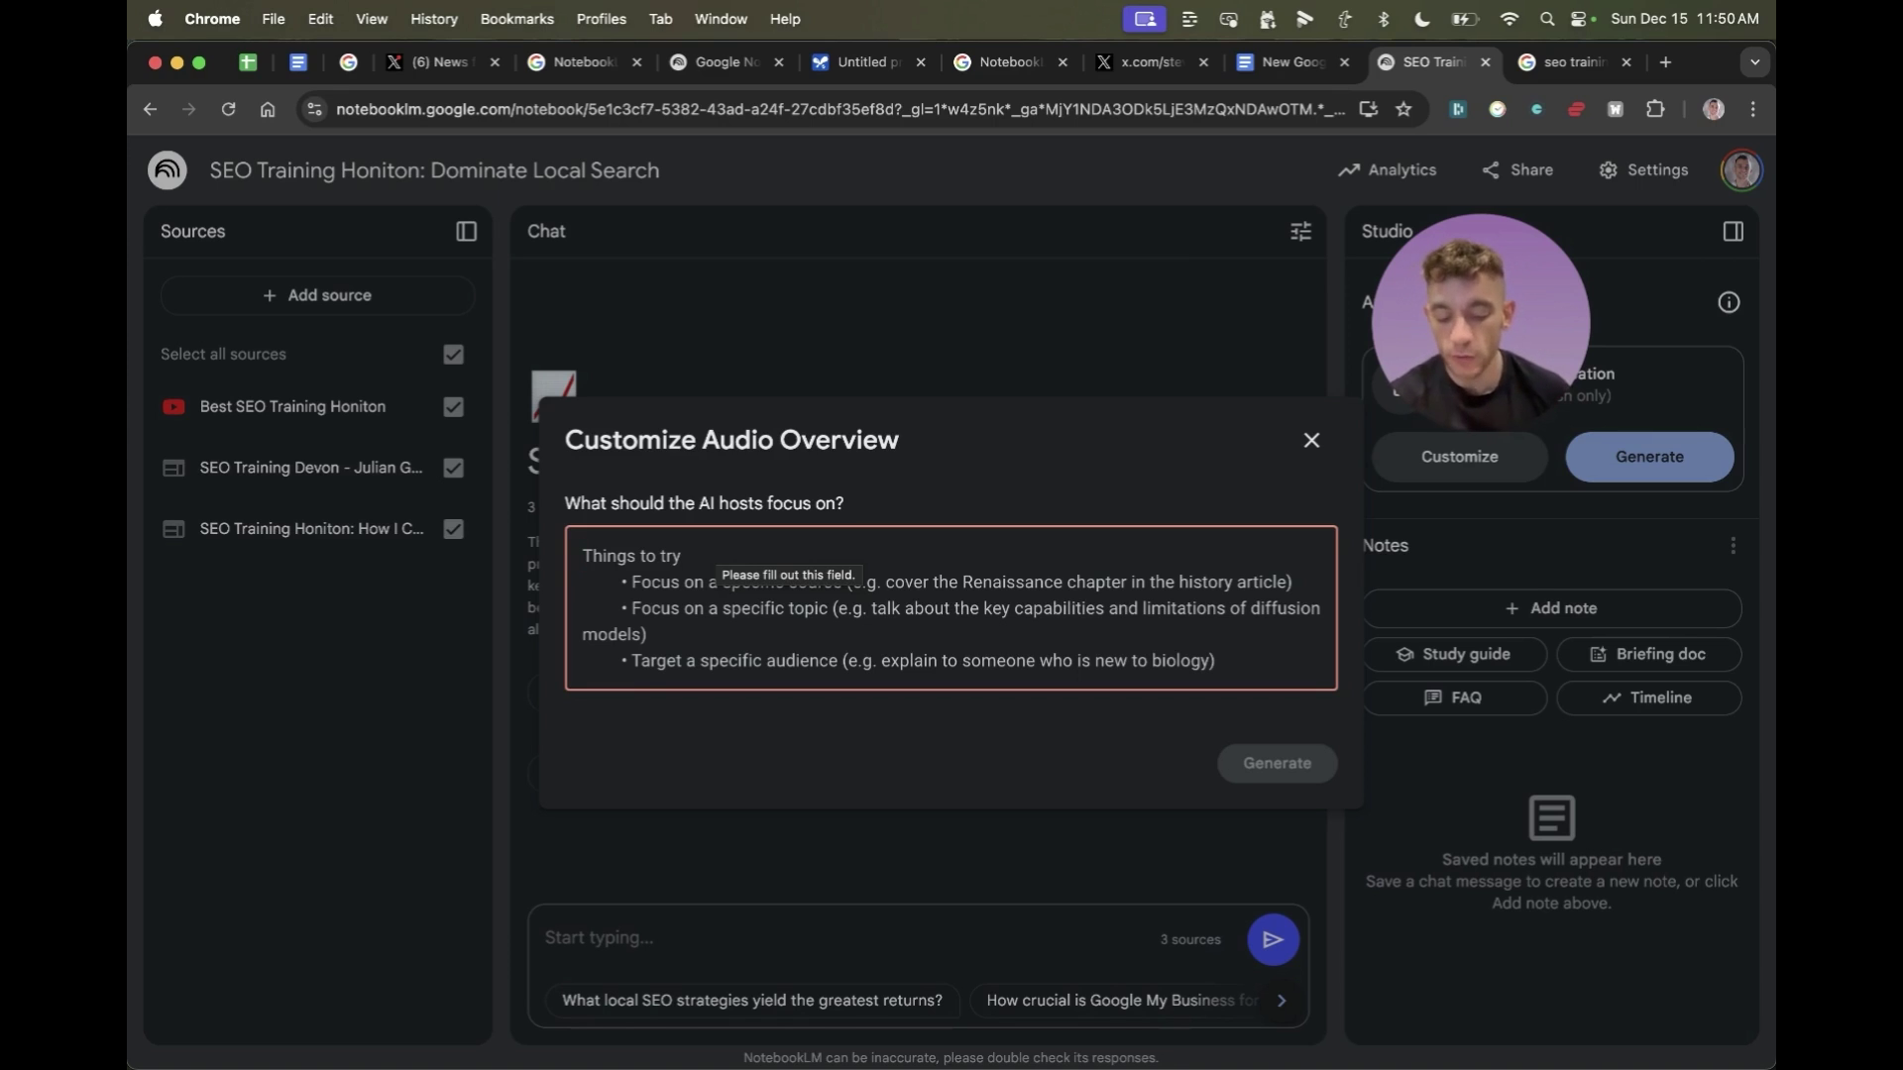
{"action": "type", "text": "Pretend you're w"}
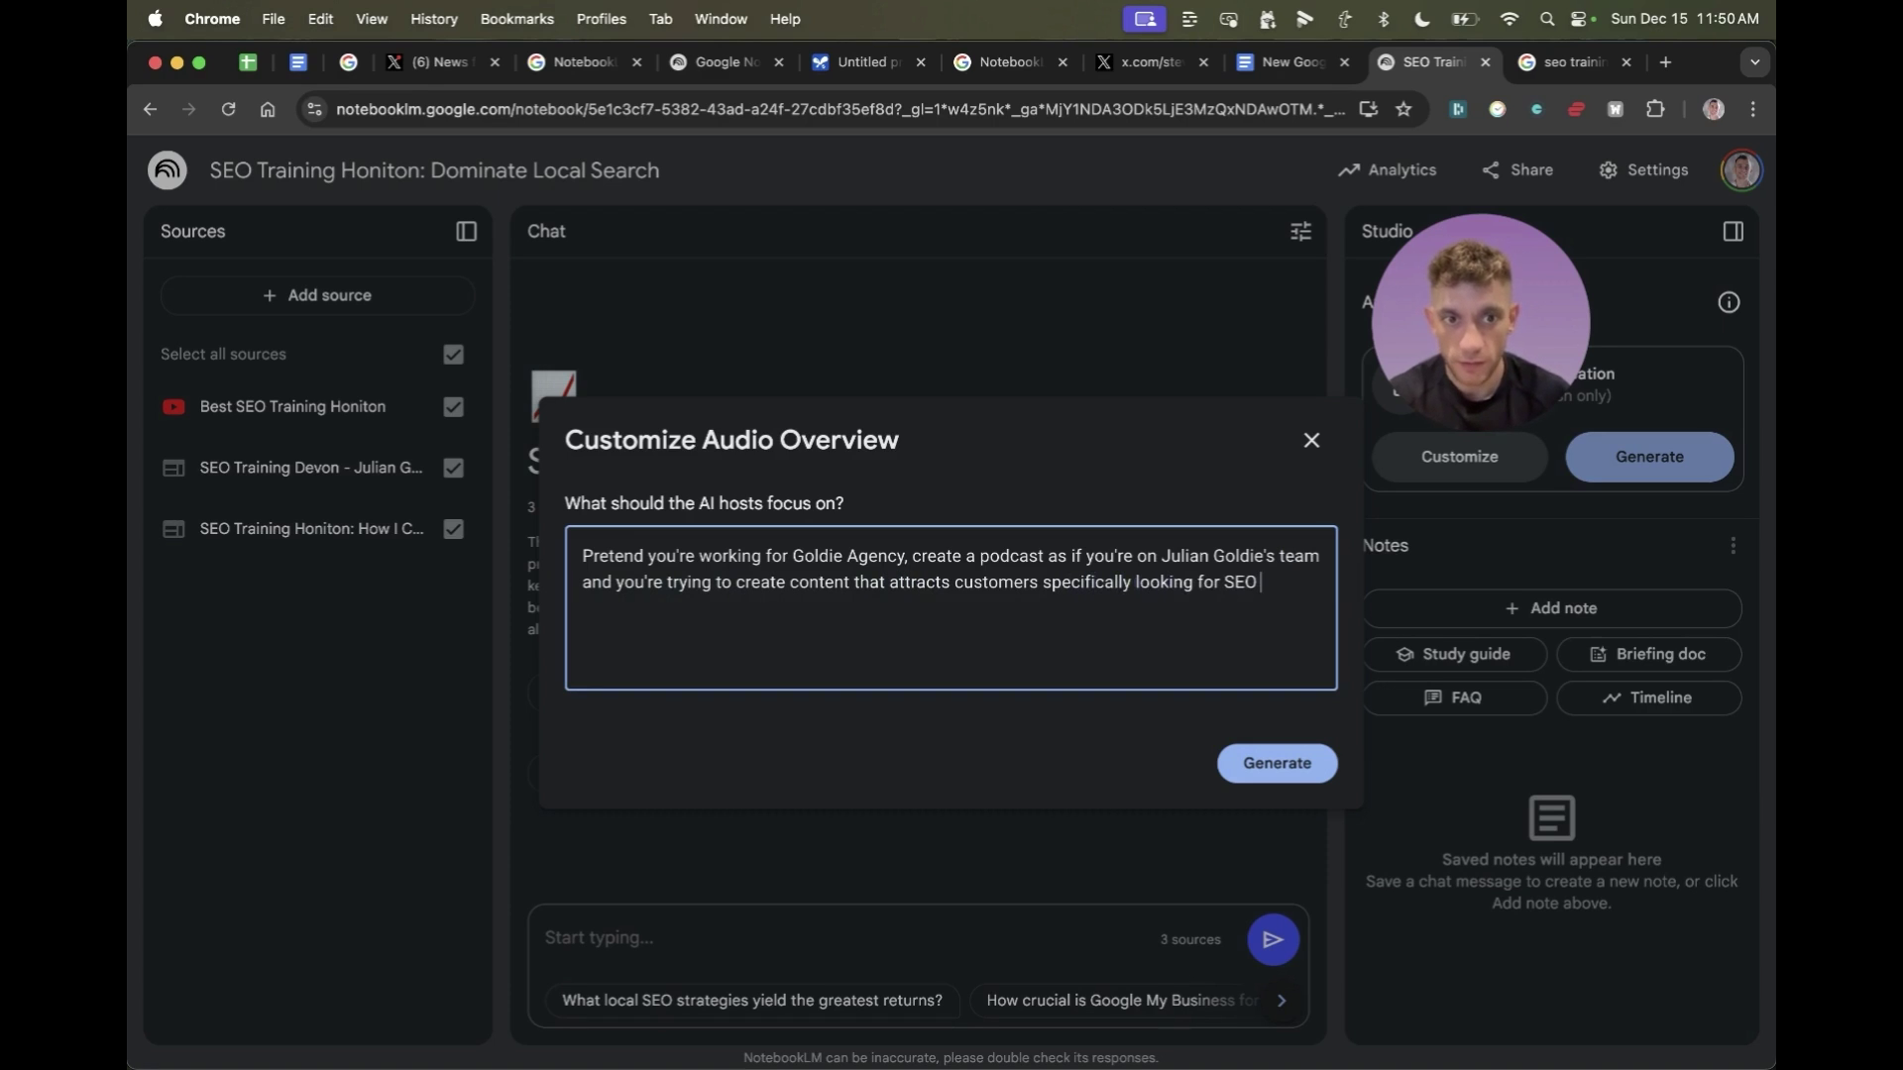
{"action": "type", "text": "n Honiton. Promote us and our agency throughout the content + make it super"}
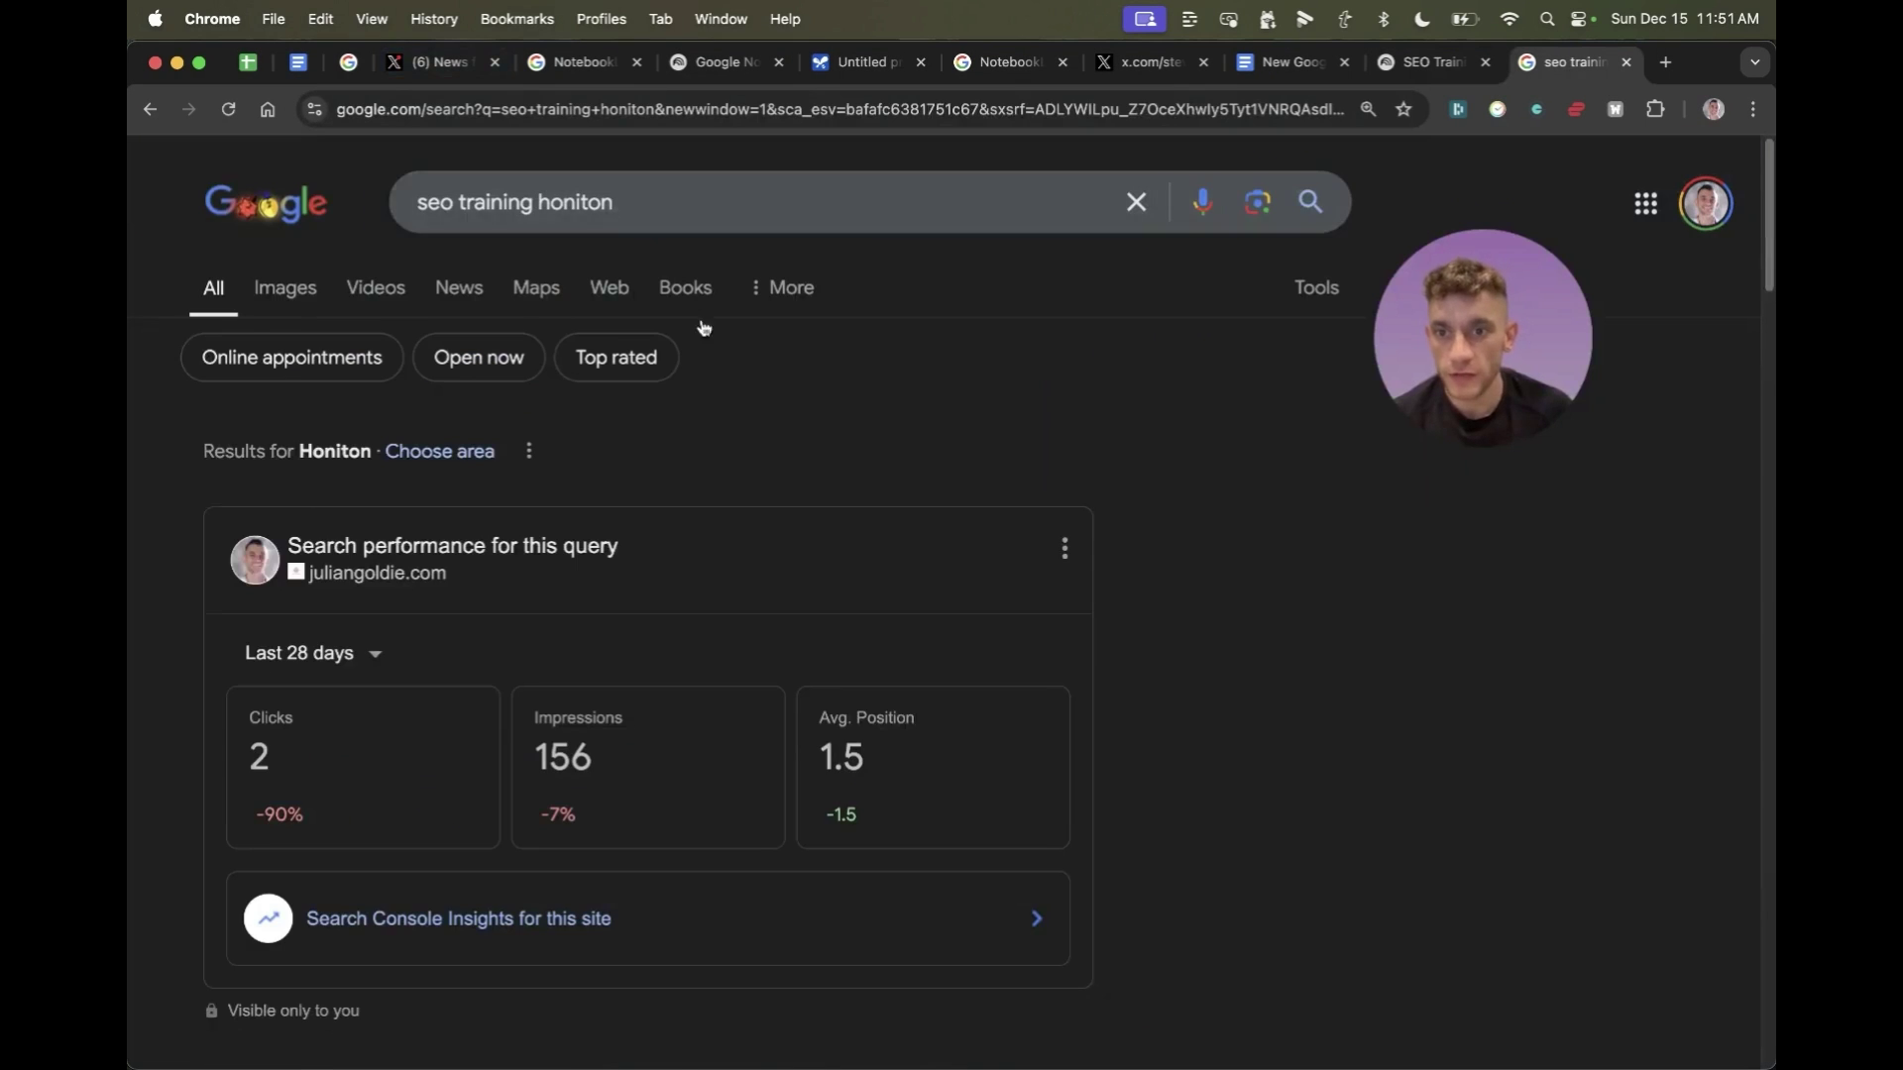
Step: Play the Best SEO Training Honiton video on YouTube, then return to the notebook
{"action": "scroll", "coordinate": [786, 748], "scroll_direction": "down", "scroll_amount": 6}
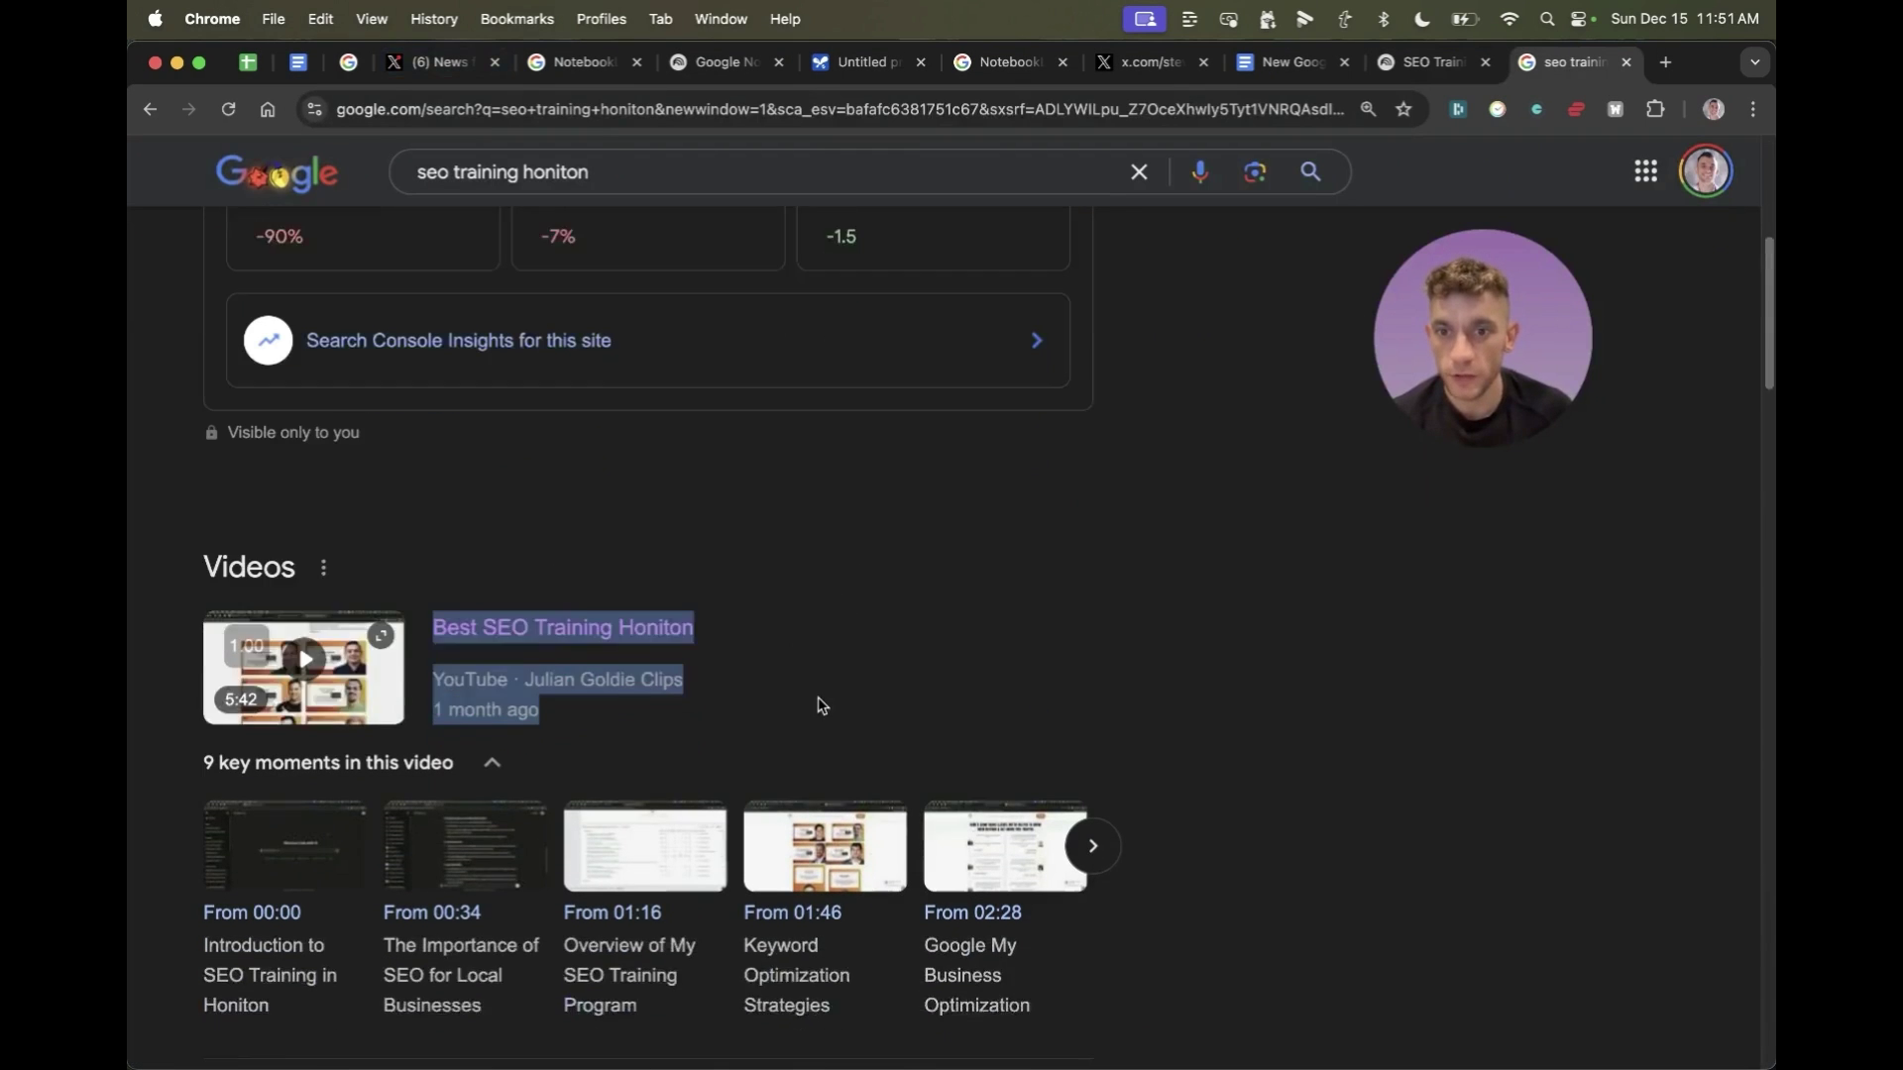
{"action": "left_click", "coordinate": [989, 436]}
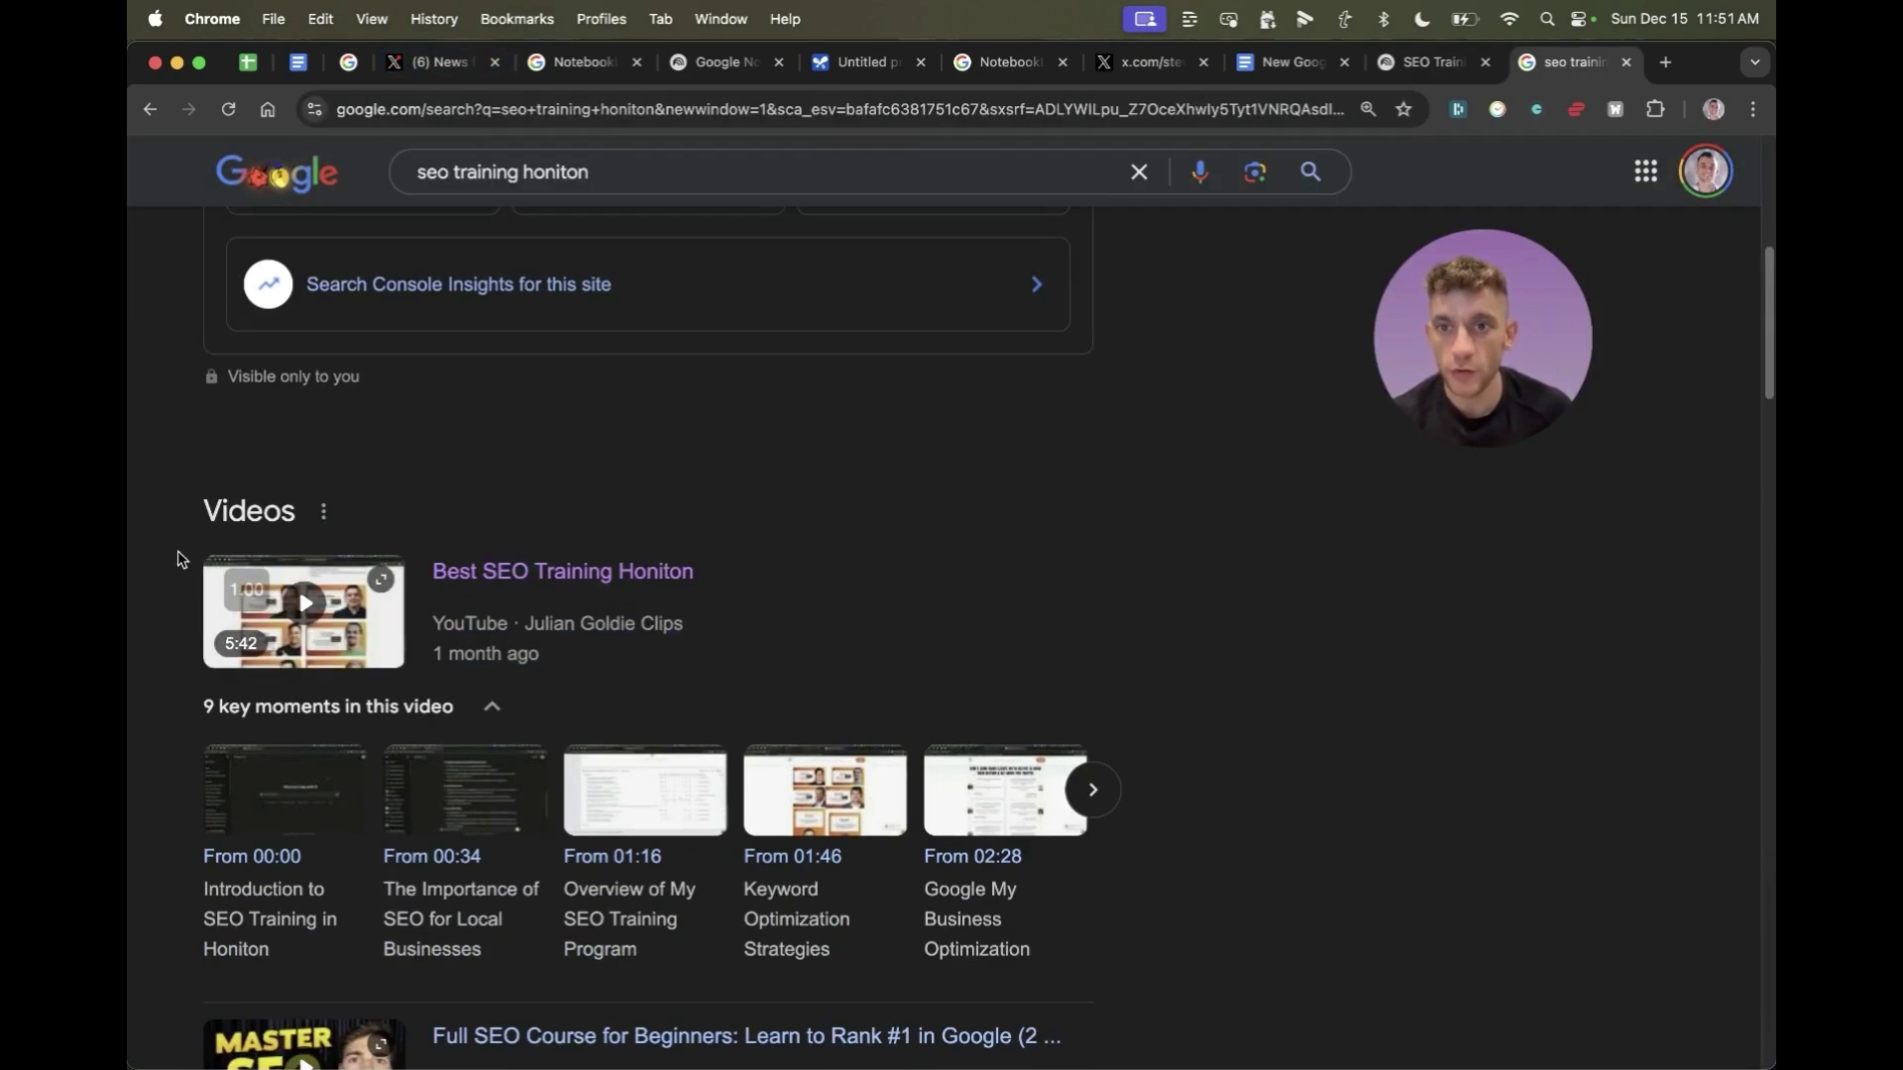
{"action": "scroll", "coordinate": [467, 501], "scroll_direction": "up", "scroll_amount": 5}
{"action": "scroll", "coordinate": [277, 406], "scroll_direction": "up", "scroll_amount": 3}
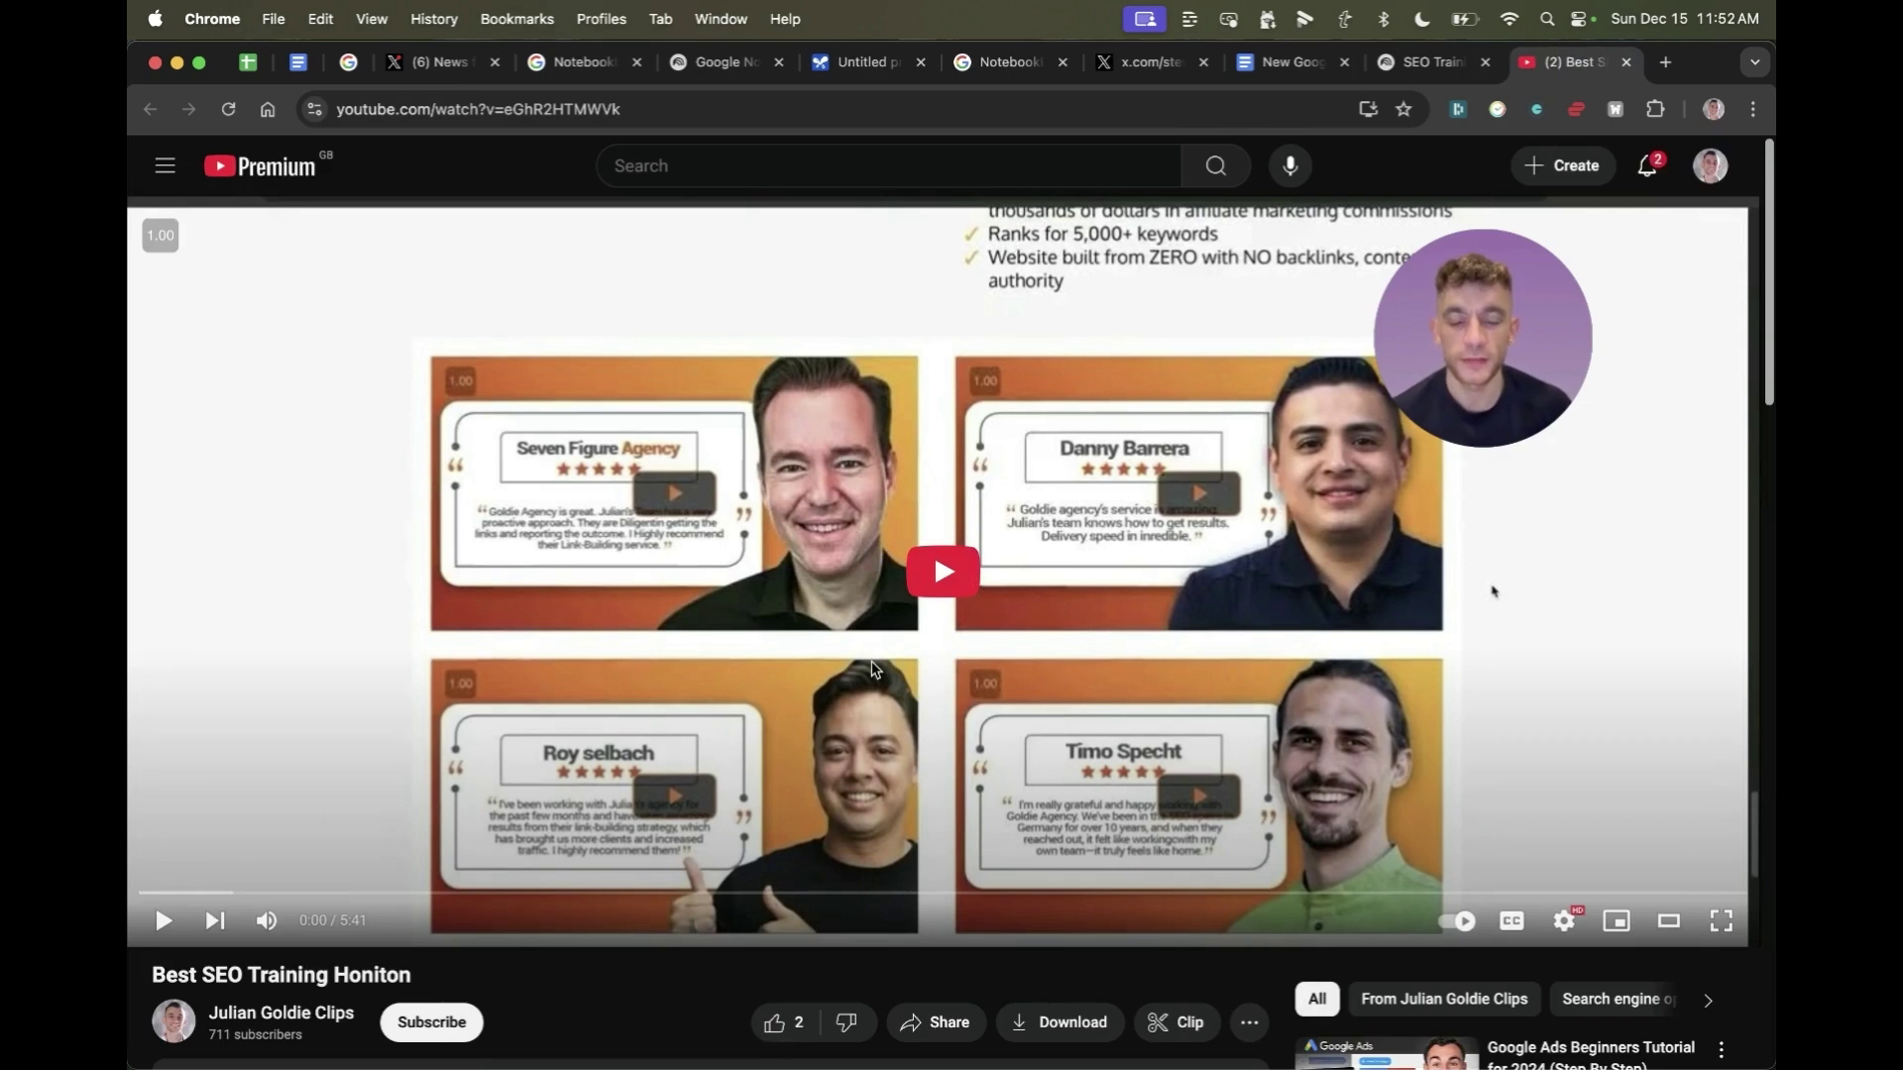
{"action": "left_click", "coordinate": [940, 563]}
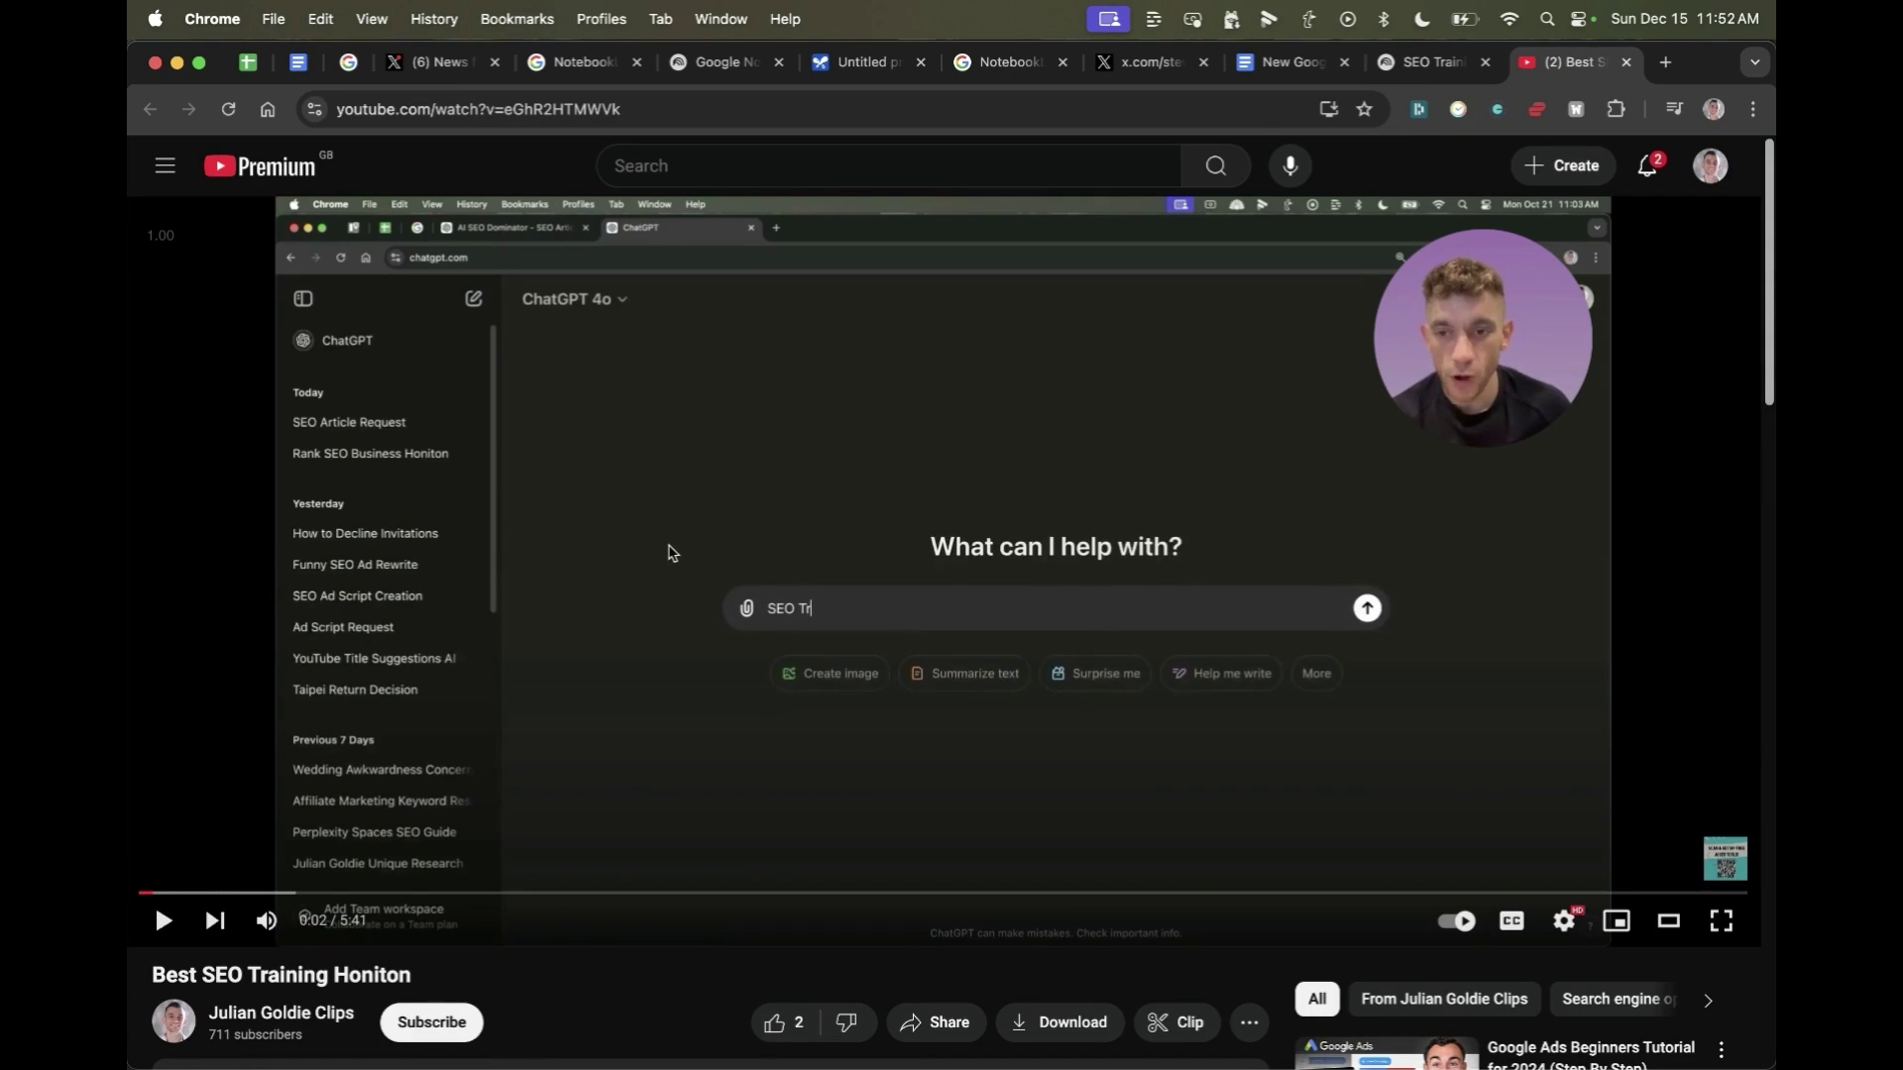
{"action": "scroll", "coordinate": [981, 334], "scroll_direction": "down", "scroll_amount": 1}
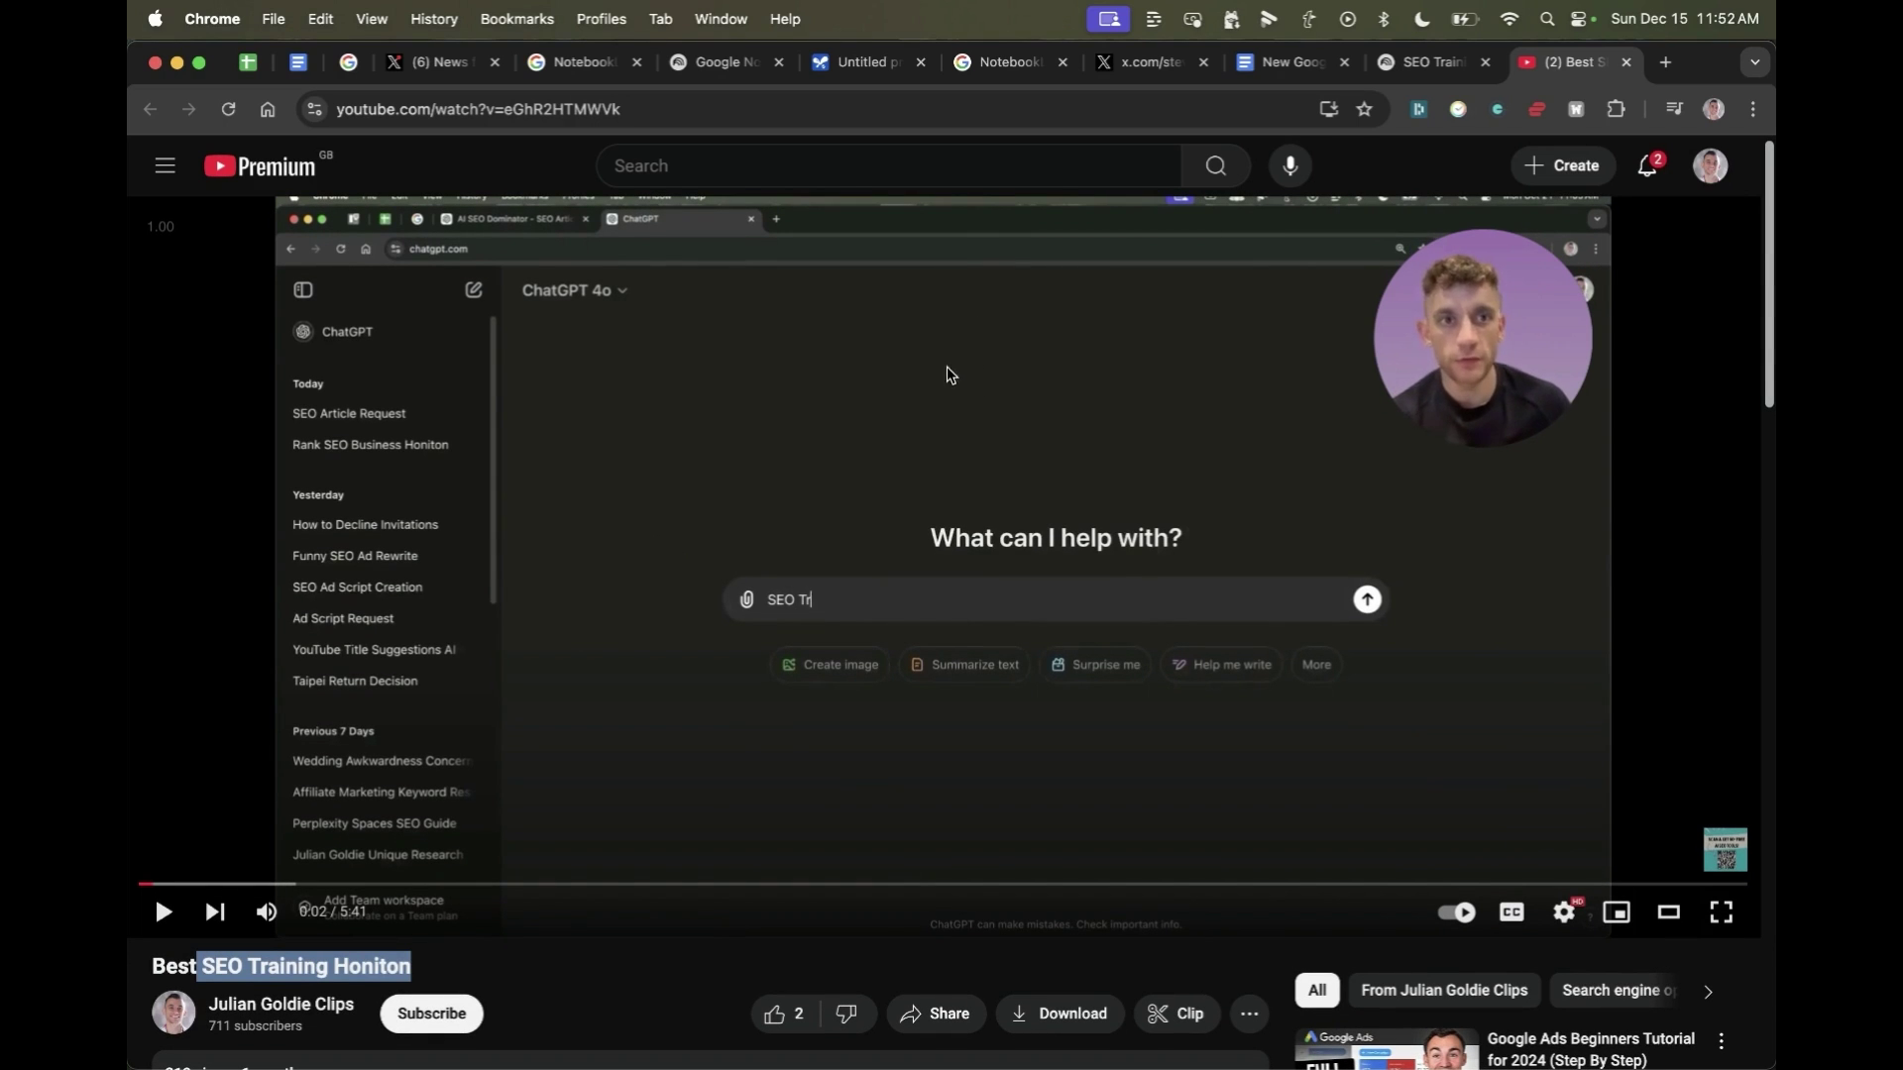
{"action": "left_click", "coordinate": [1428, 61]}
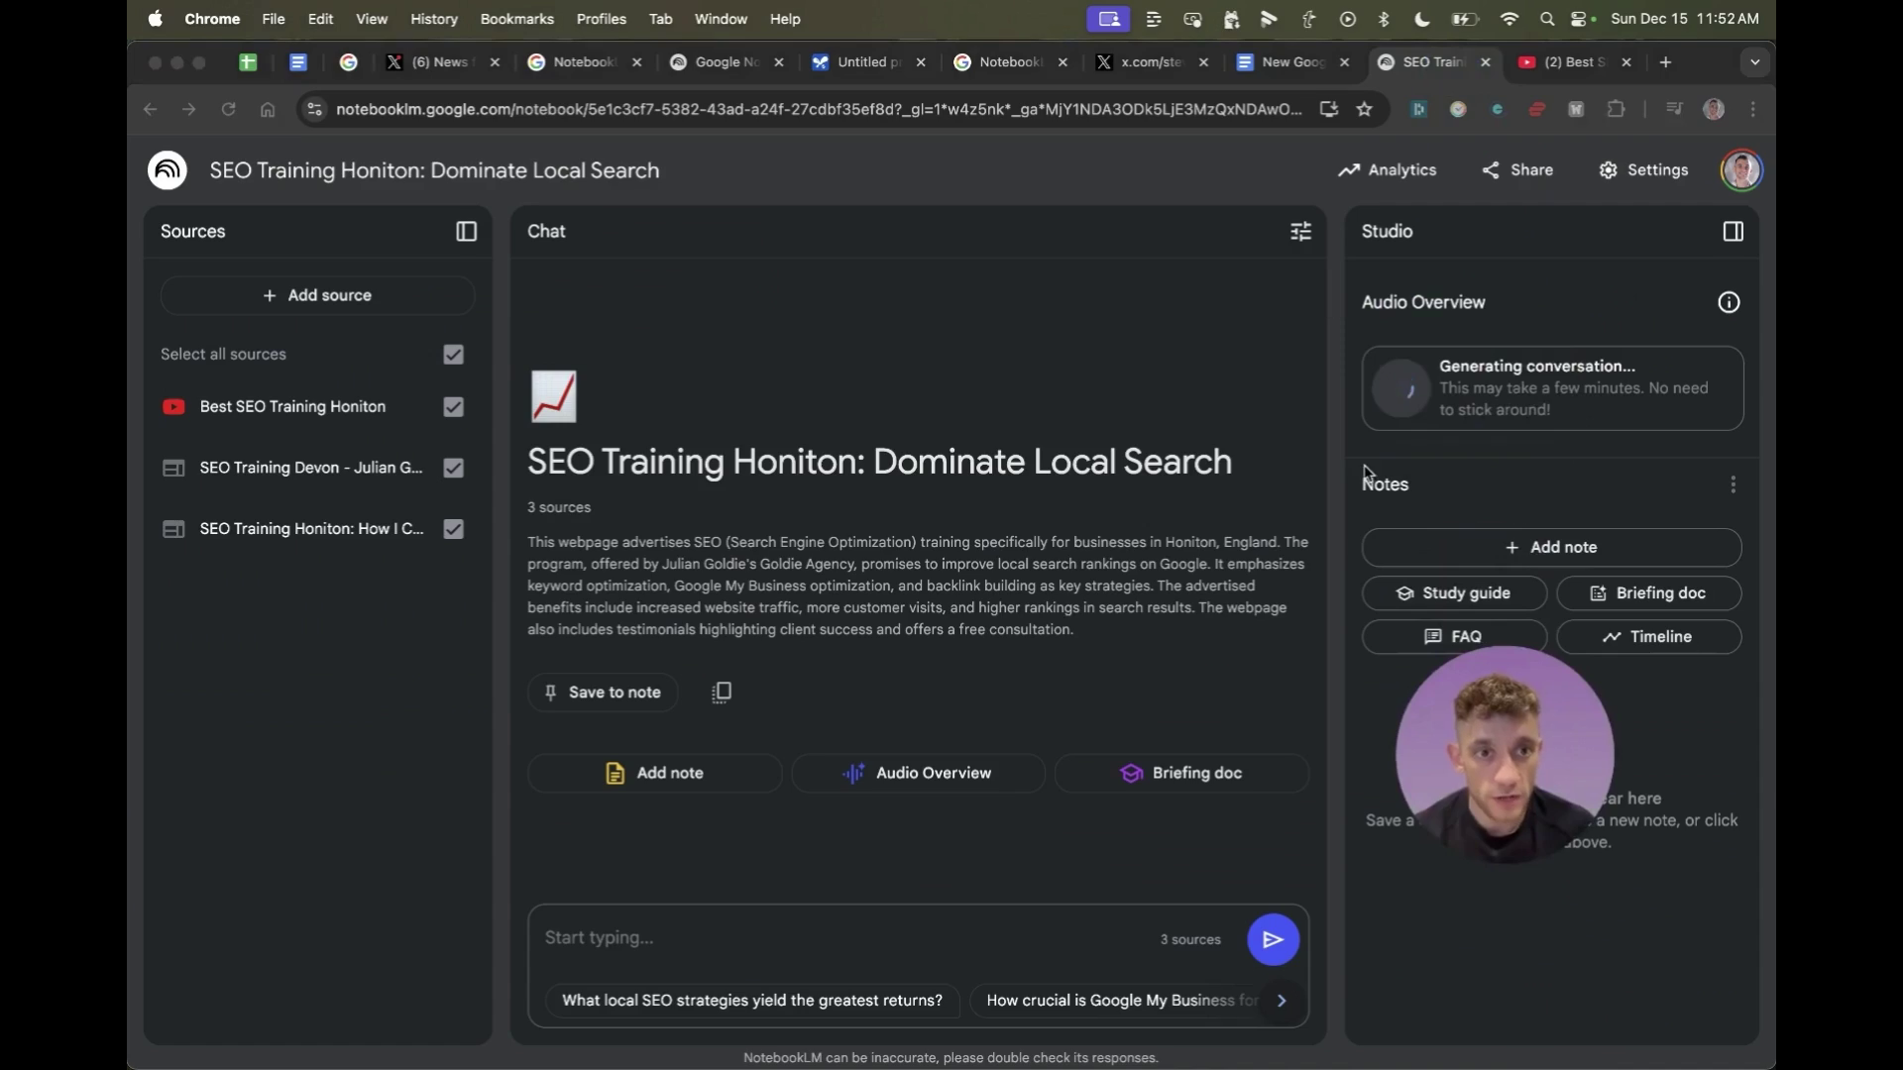
Step: Send the chat prompt requesting an SEO-optimised article for 'seo training honiton' and scroll its answer
{"action": "left_click", "coordinate": [1561, 61]}
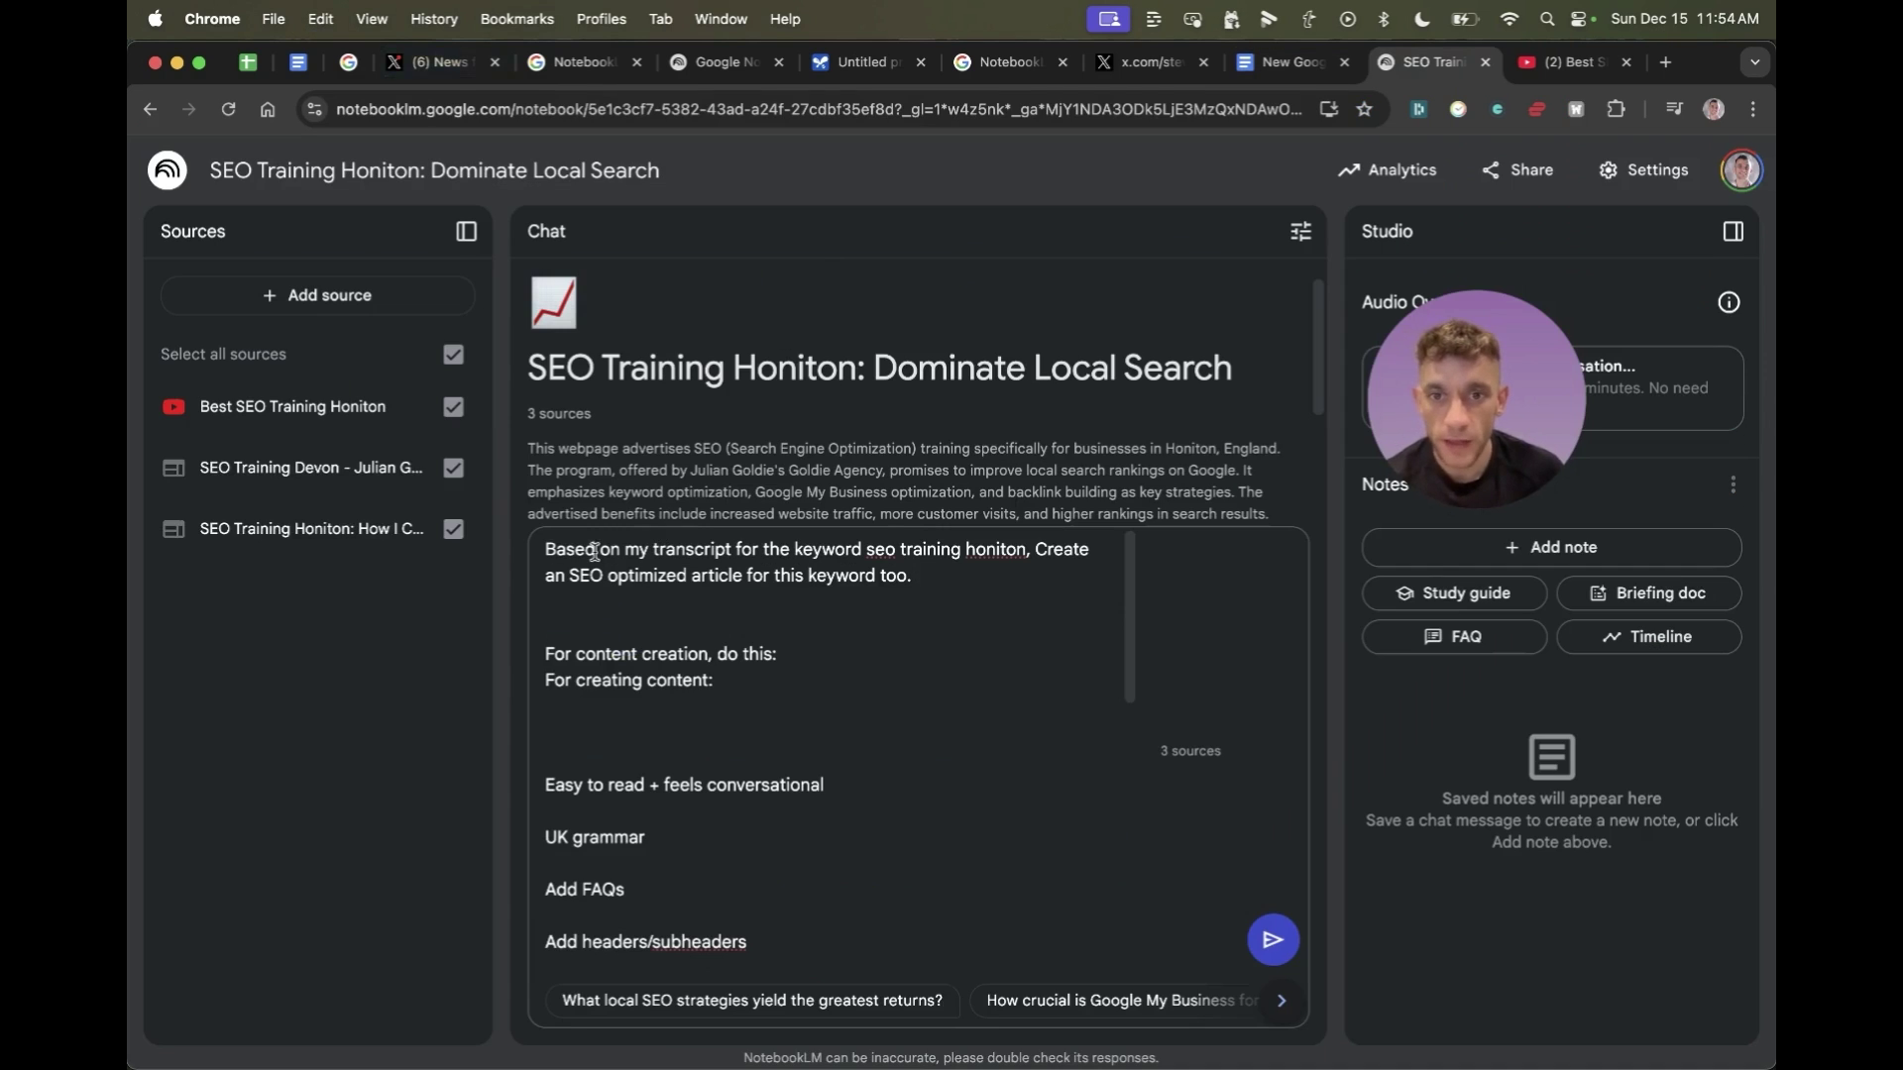
{"action": "left_click_drag", "start_coordinate": [770, 542], "coordinate": [883, 540]}
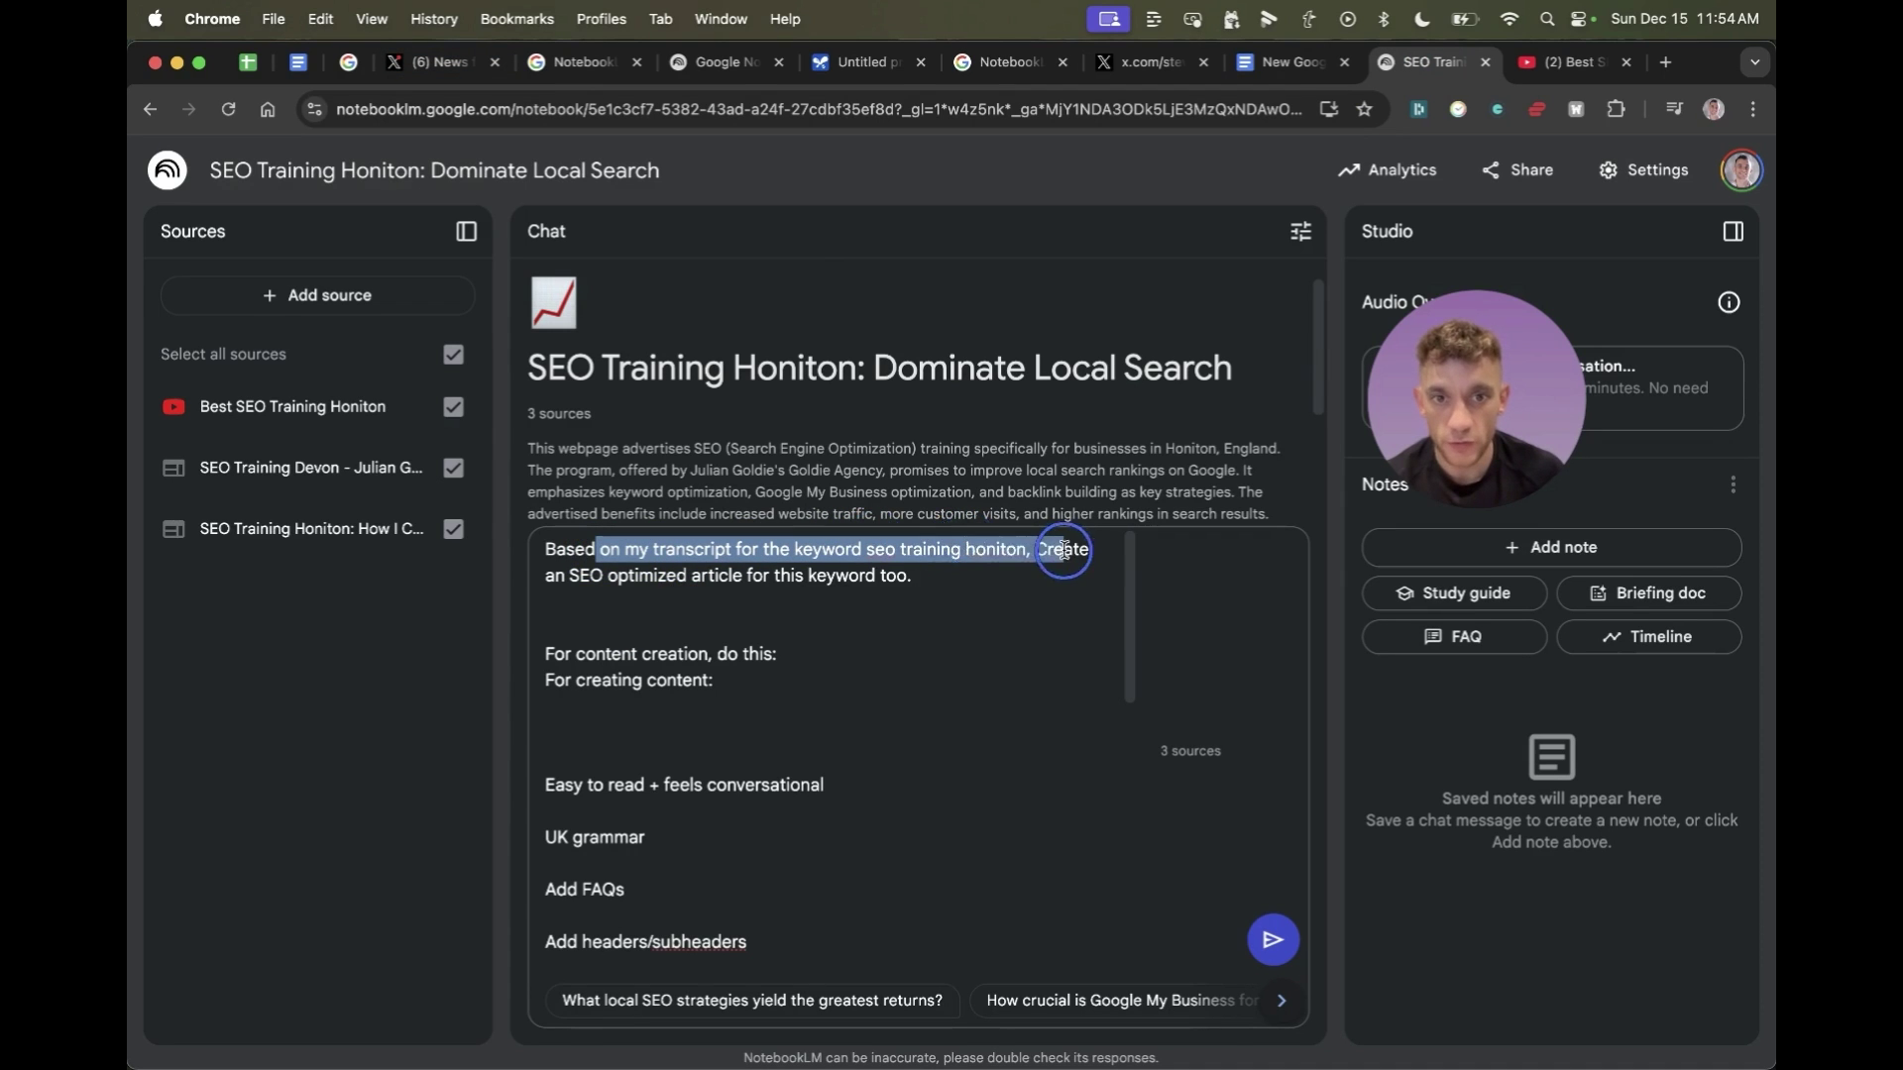
{"action": "left_click_drag", "start_coordinate": [1063, 551], "coordinate": [1056, 584]}
{"action": "left_click", "coordinate": [775, 711]}
{"action": "scroll", "coordinate": [783, 714], "scroll_direction": "down", "scroll_amount": 5}
{"action": "left_click", "coordinate": [1271, 940]}
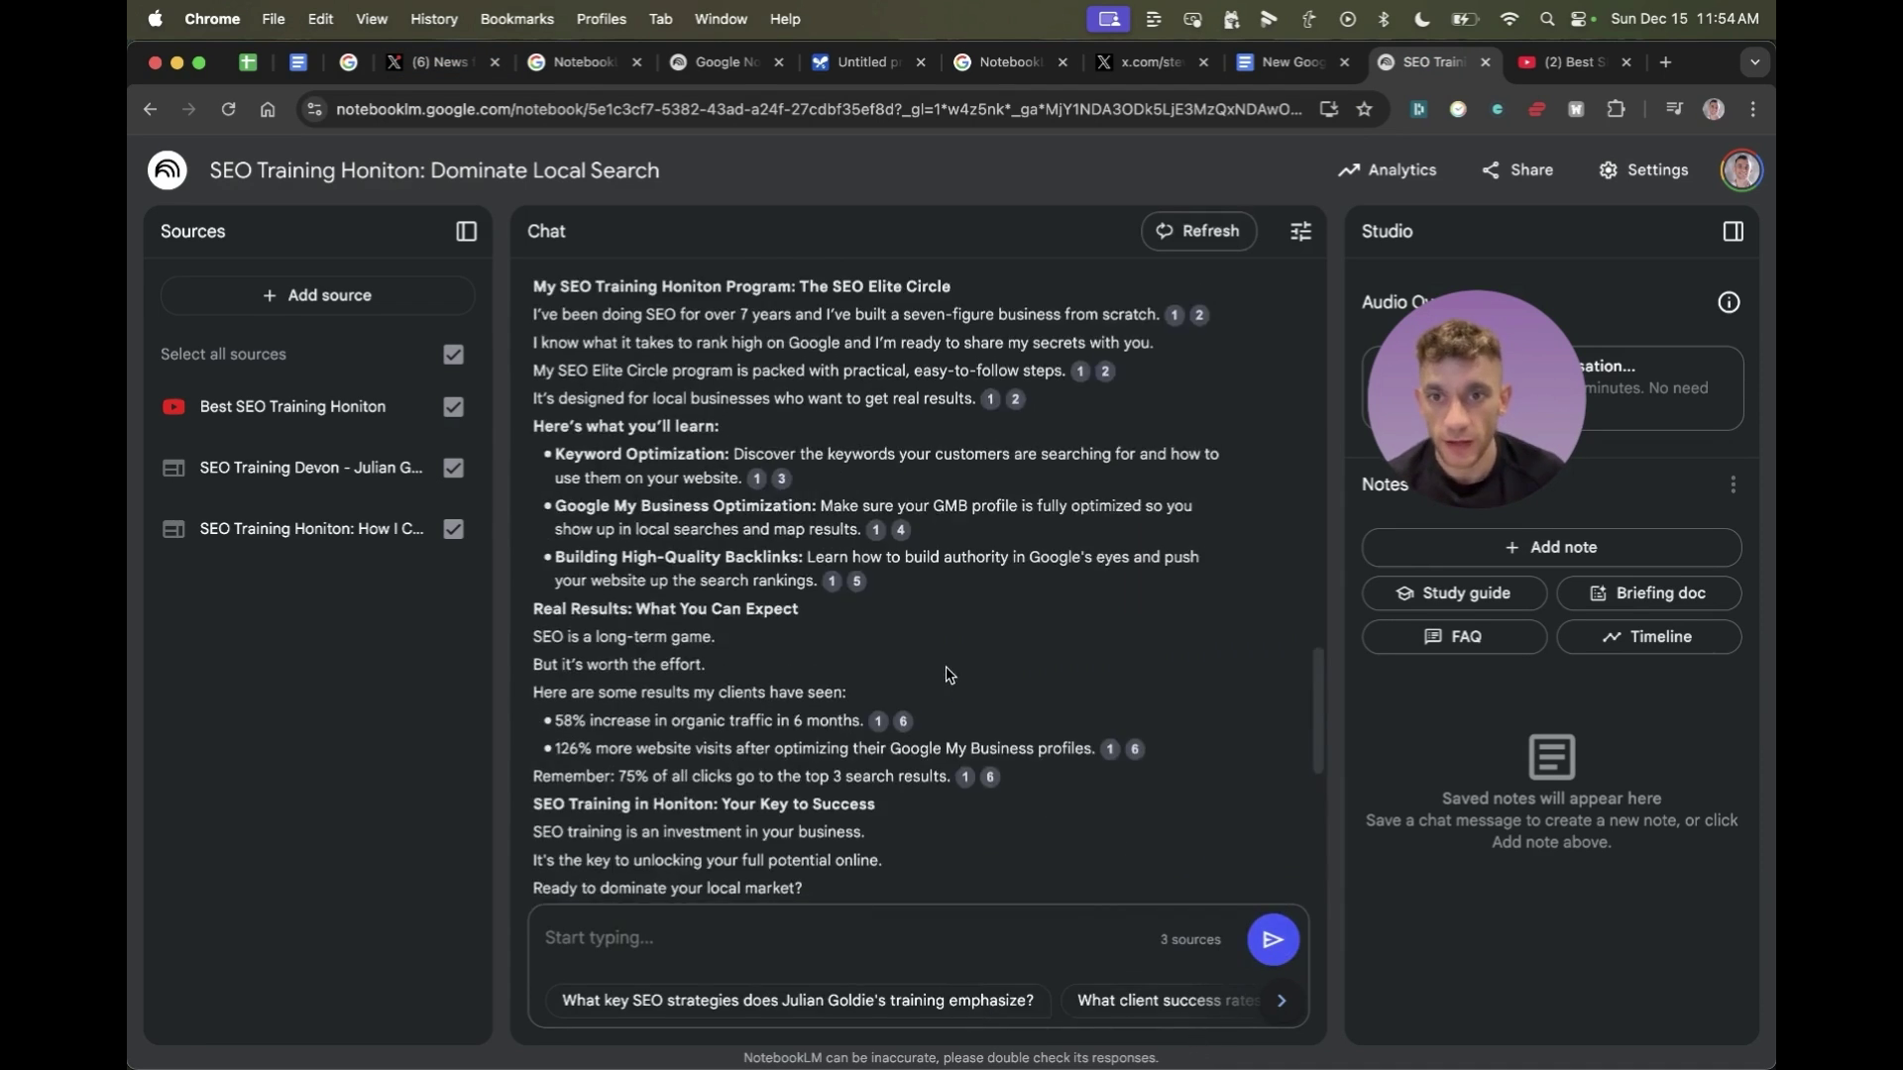
{"action": "scroll", "coordinate": [691, 702], "scroll_direction": "up", "scroll_amount": 3}
{"action": "scroll", "coordinate": [691, 702], "scroll_direction": "up", "scroll_amount": 3}
{"action": "scroll", "coordinate": [692, 702], "scroll_direction": "up", "scroll_amount": 3}
{"action": "scroll", "coordinate": [692, 702], "scroll_direction": "down", "scroll_amount": 3}
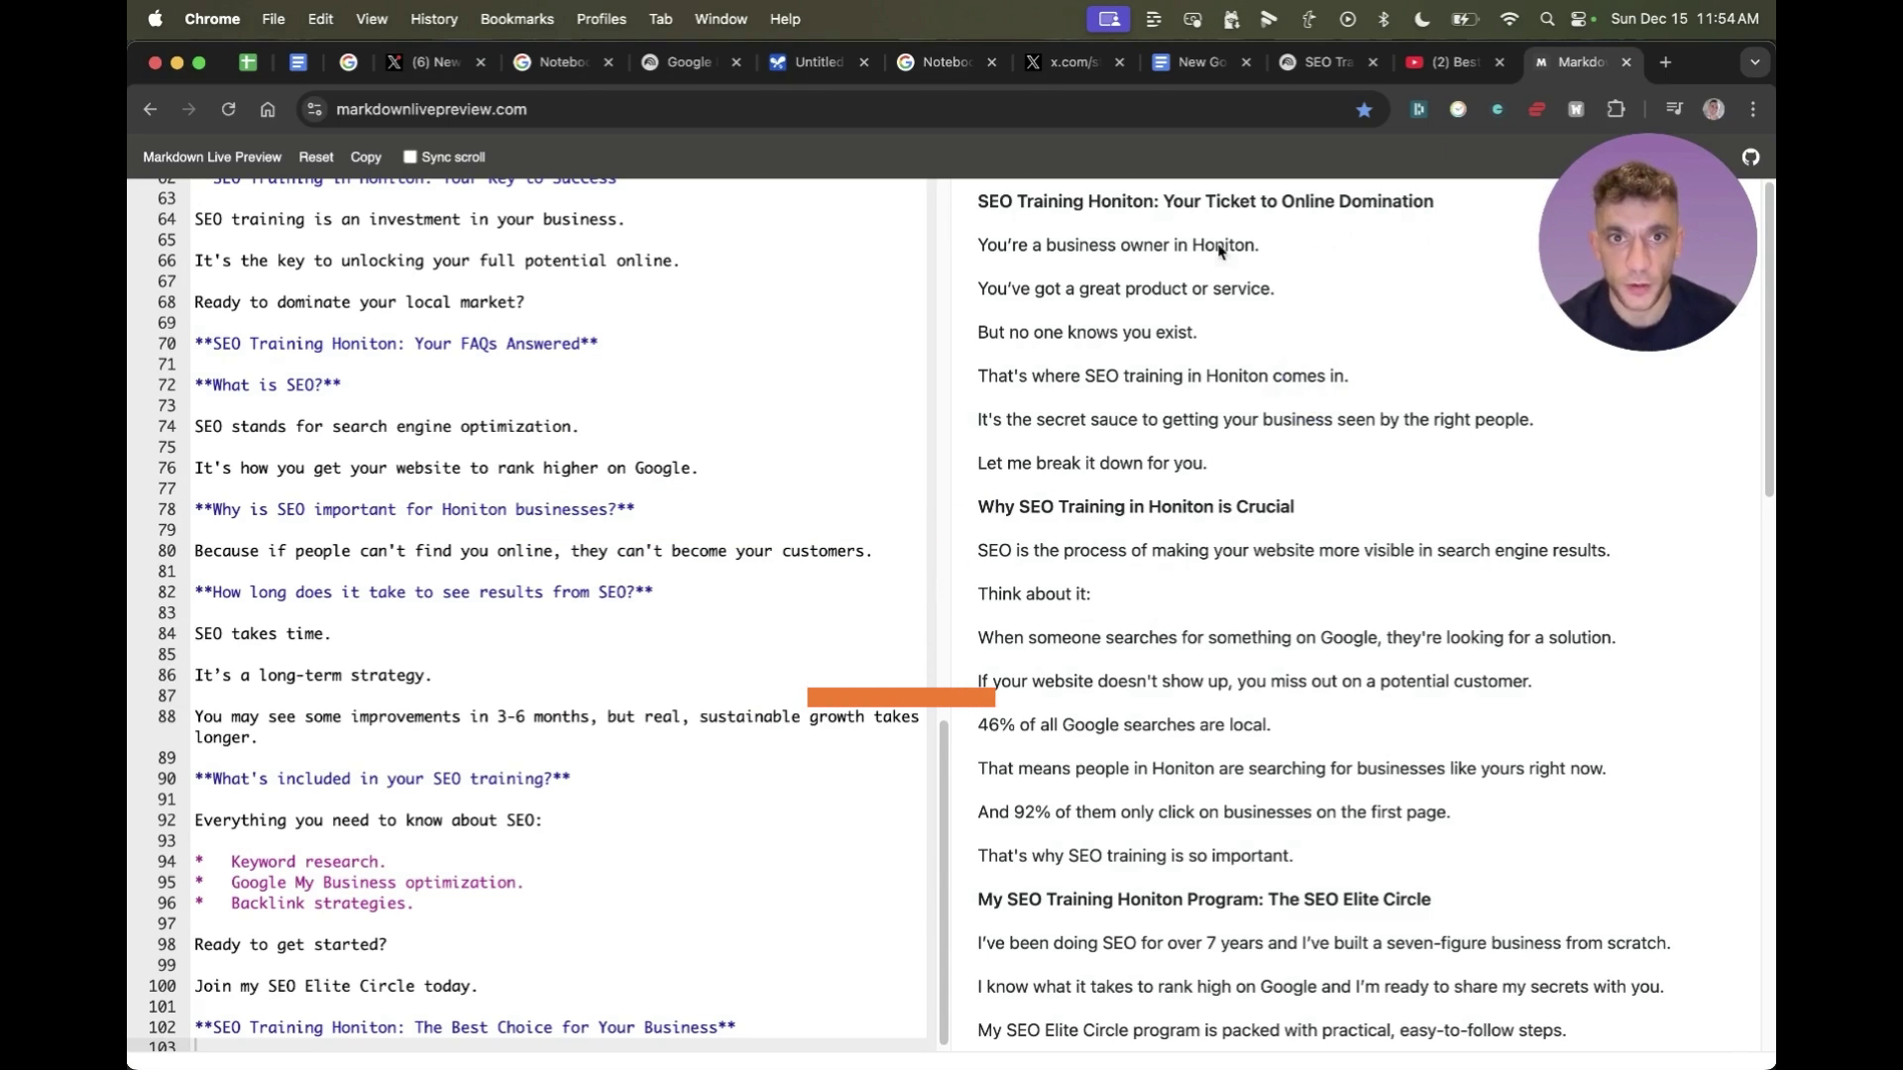
Step: Review the rendered SEO article in Markdown Live Preview, highlighting its opening lines
{"action": "left_click_drag", "start_coordinate": [977, 240], "coordinate": [1207, 416]}
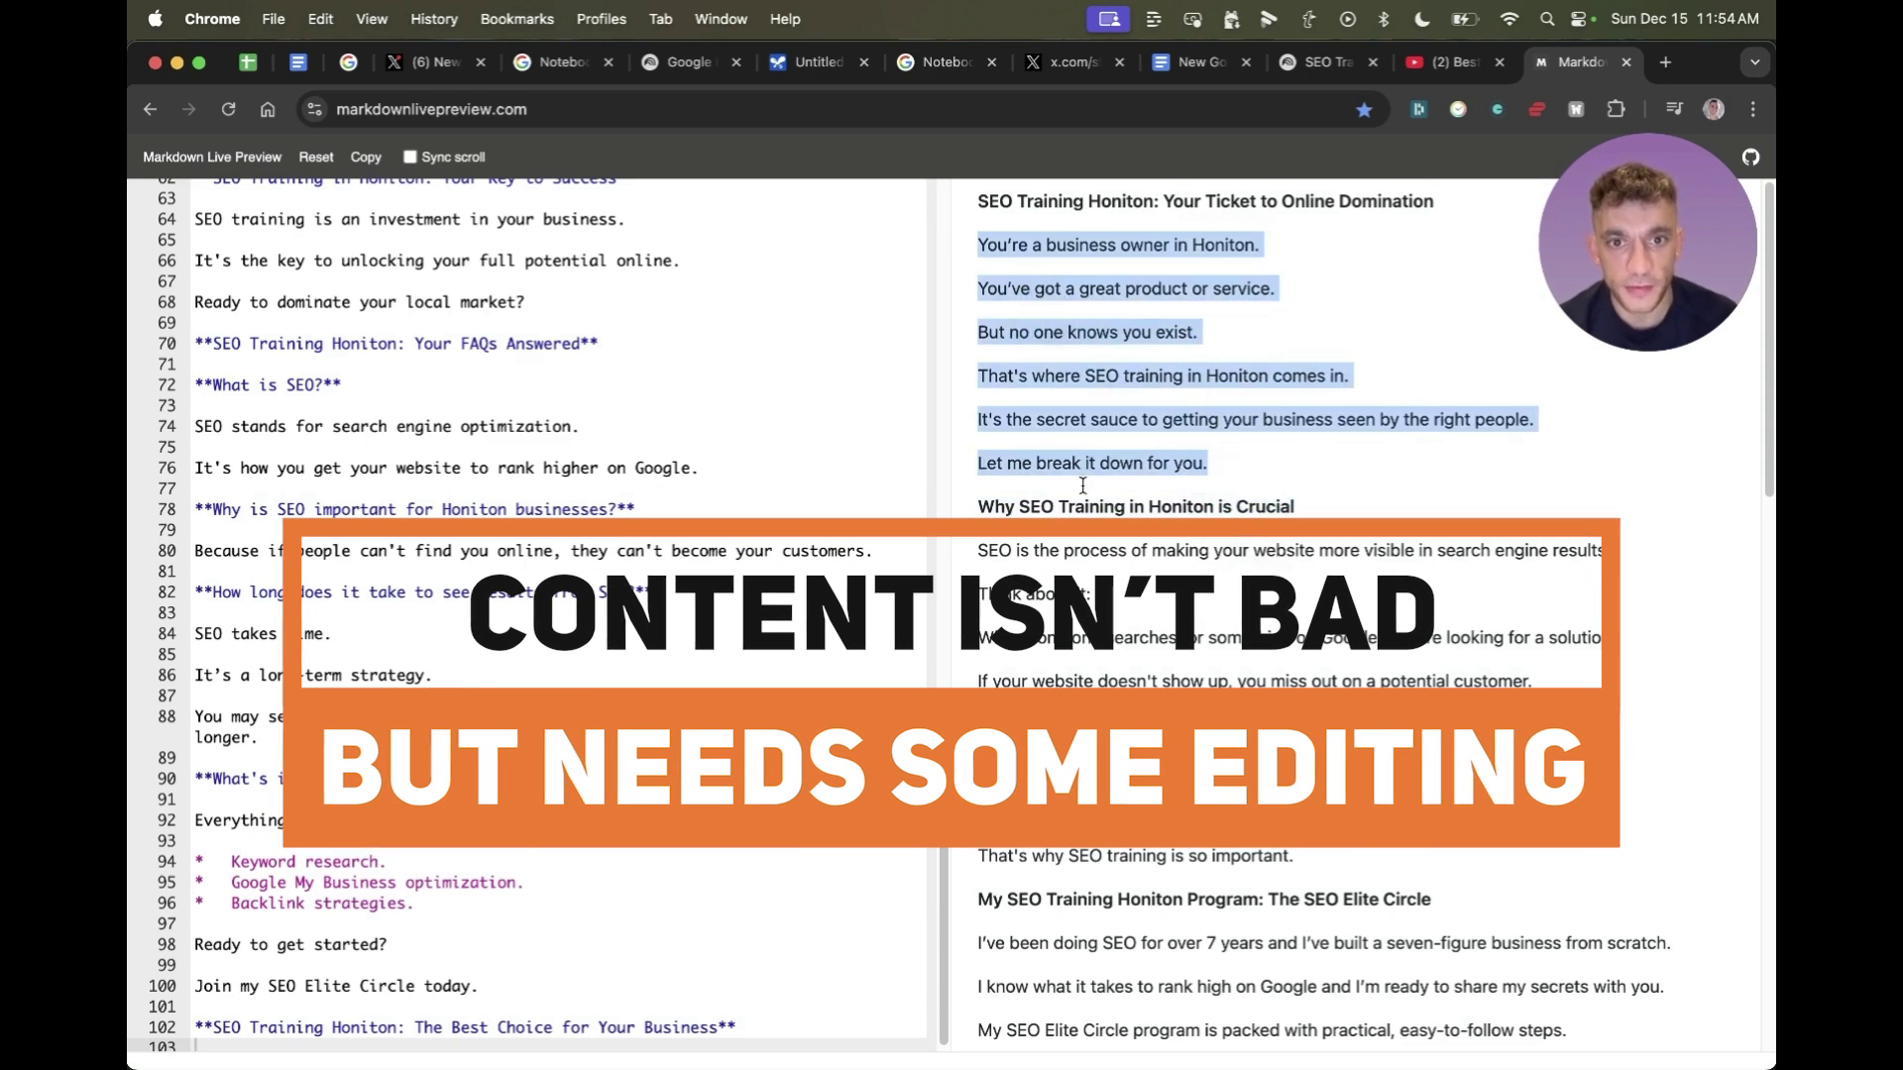
{"action": "left_click", "coordinate": [983, 727]}
{"action": "scroll", "coordinate": [983, 727], "scroll_direction": "down", "scroll_amount": 3}
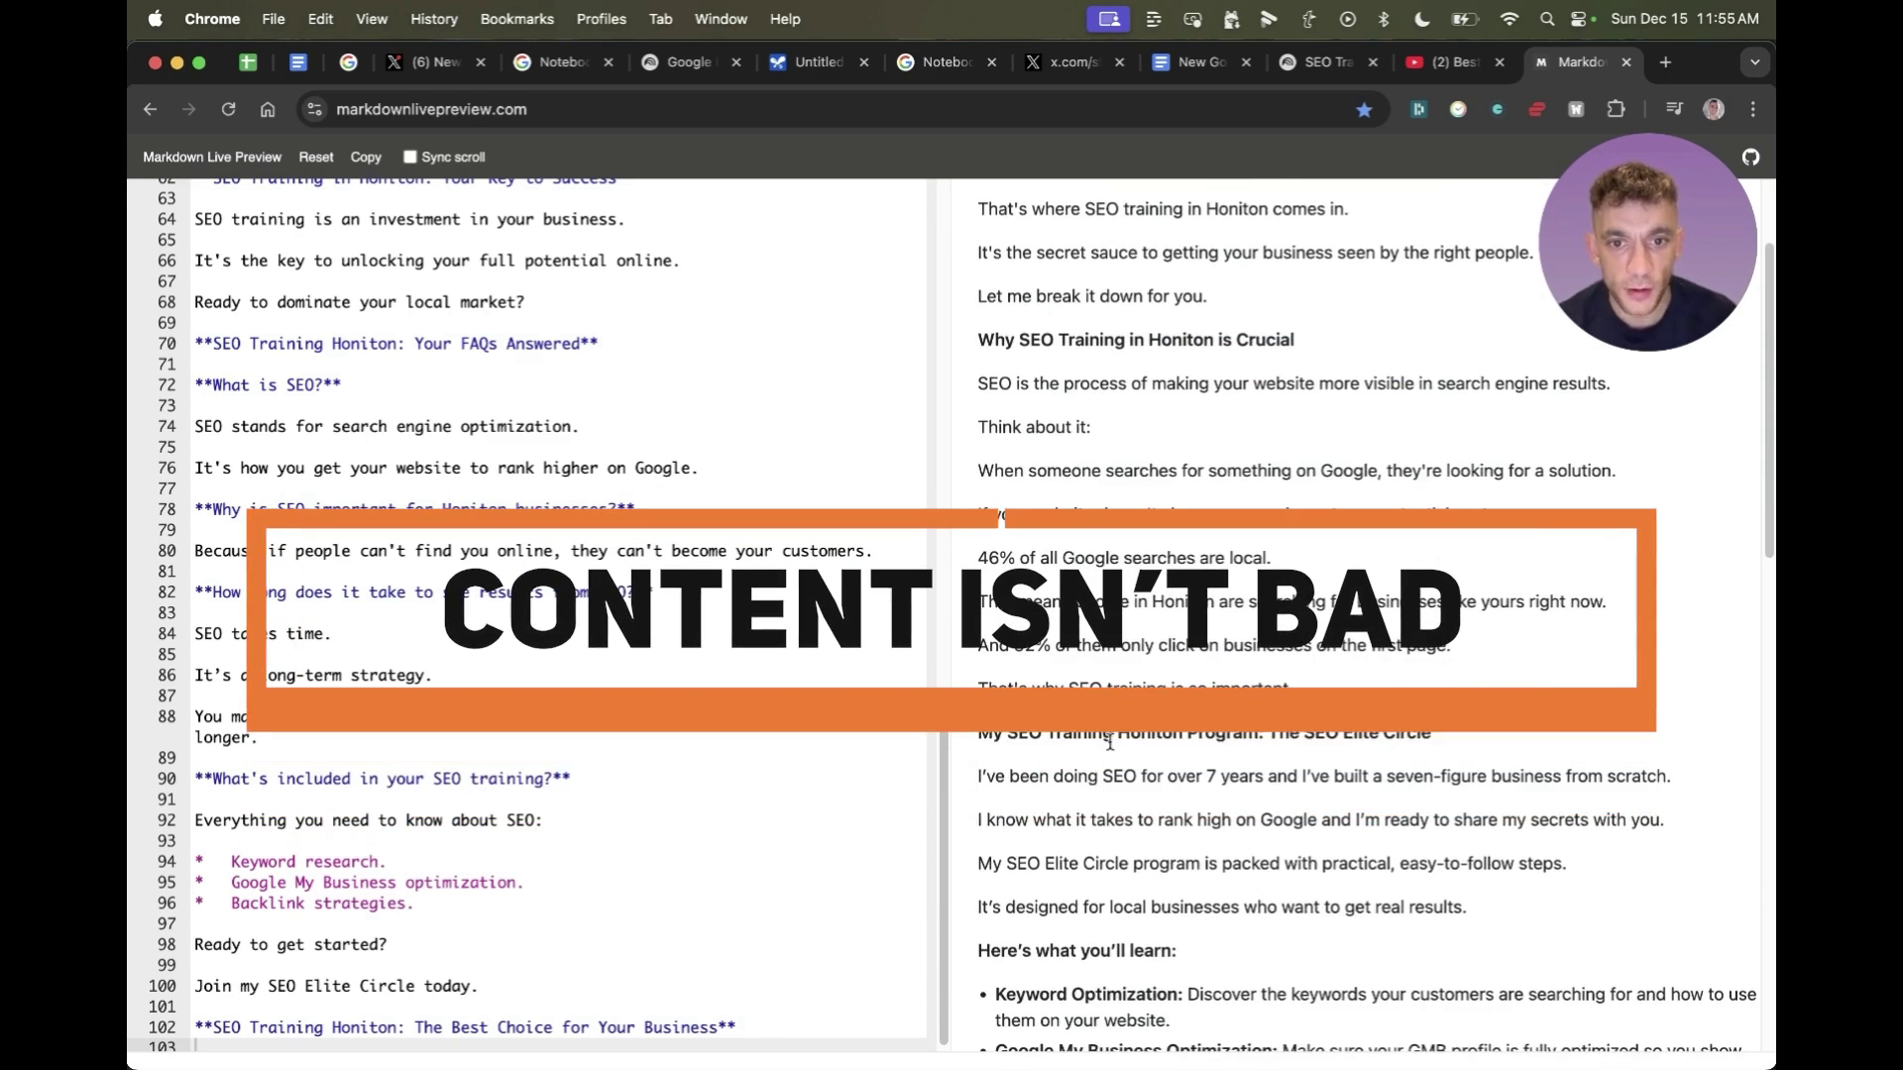
{"action": "left_click_drag", "start_coordinate": [979, 732], "coordinate": [1432, 731]}
{"action": "scroll", "coordinate": [1524, 721], "scroll_direction": "down", "scroll_amount": 5}
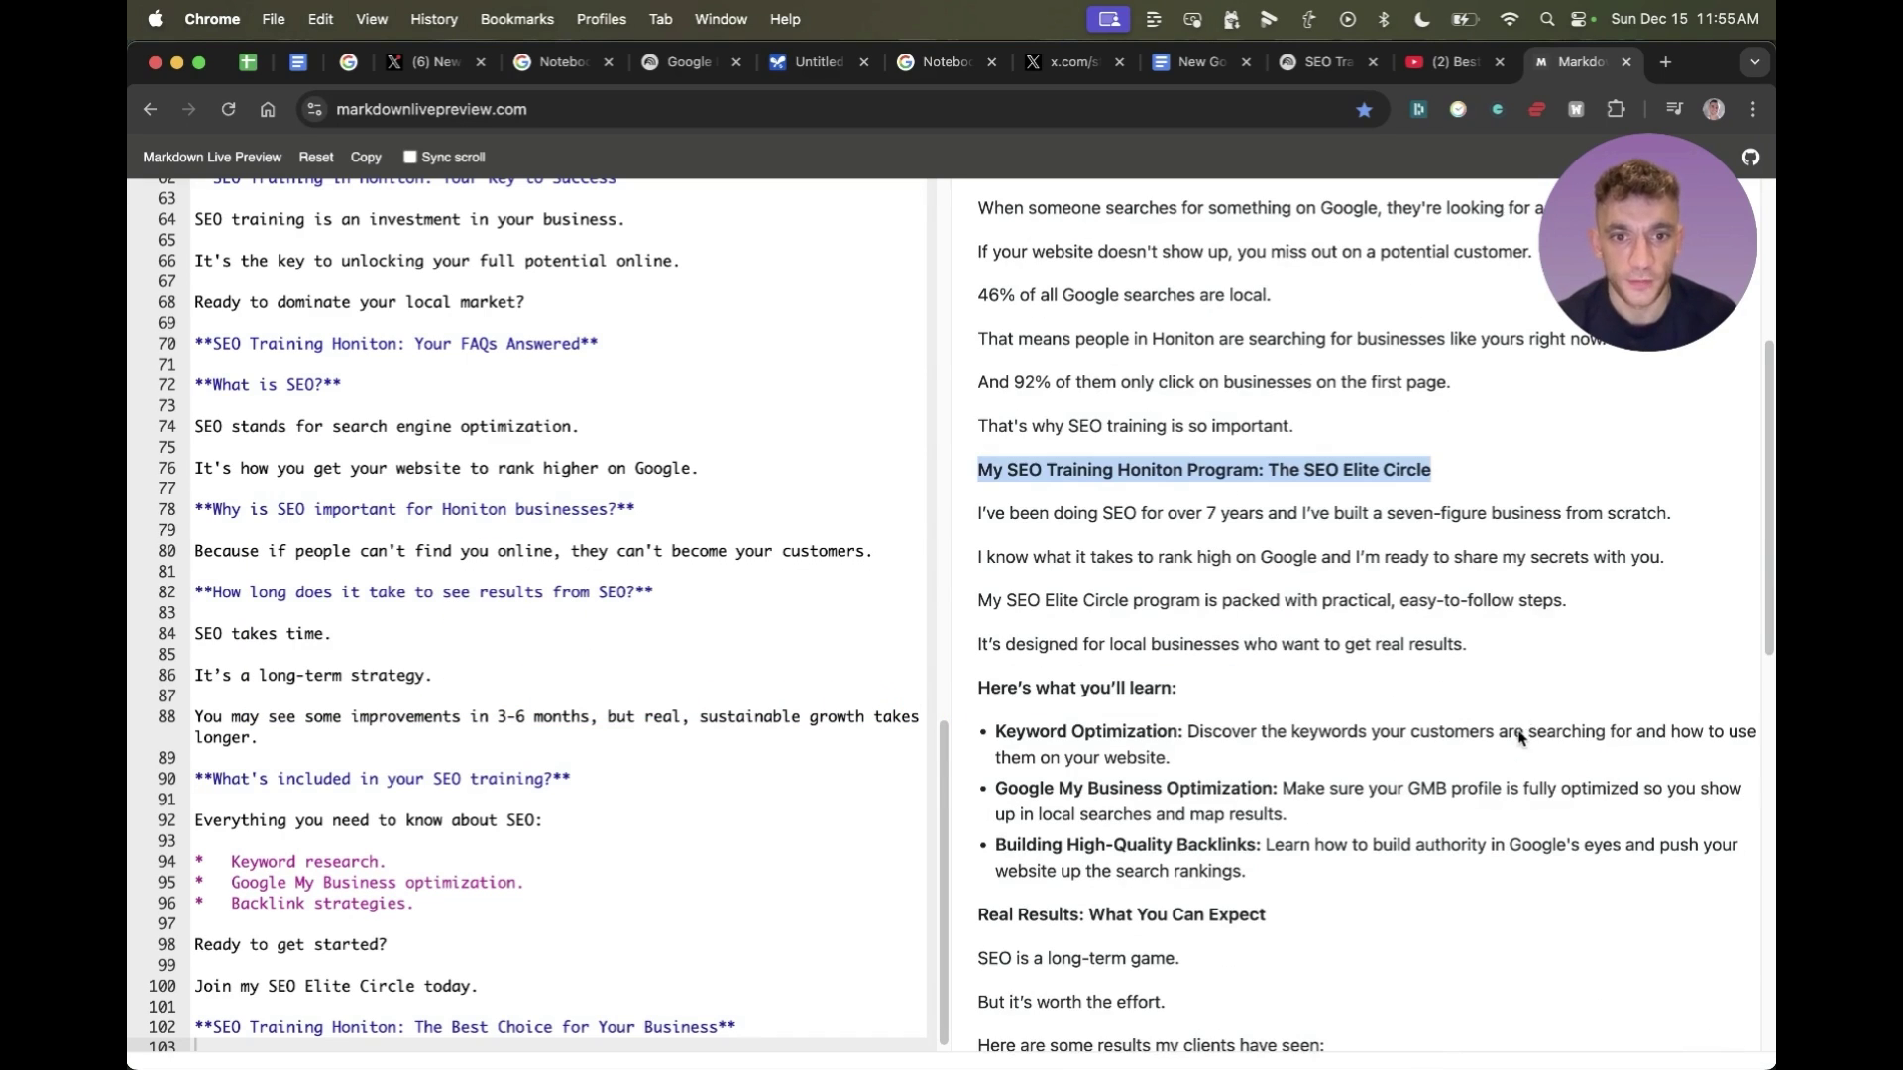
{"action": "scroll", "coordinate": [1080, 595], "scroll_direction": "down", "scroll_amount": 4}
{"action": "scroll", "coordinate": [1139, 644], "scroll_direction": "down", "scroll_amount": 3}
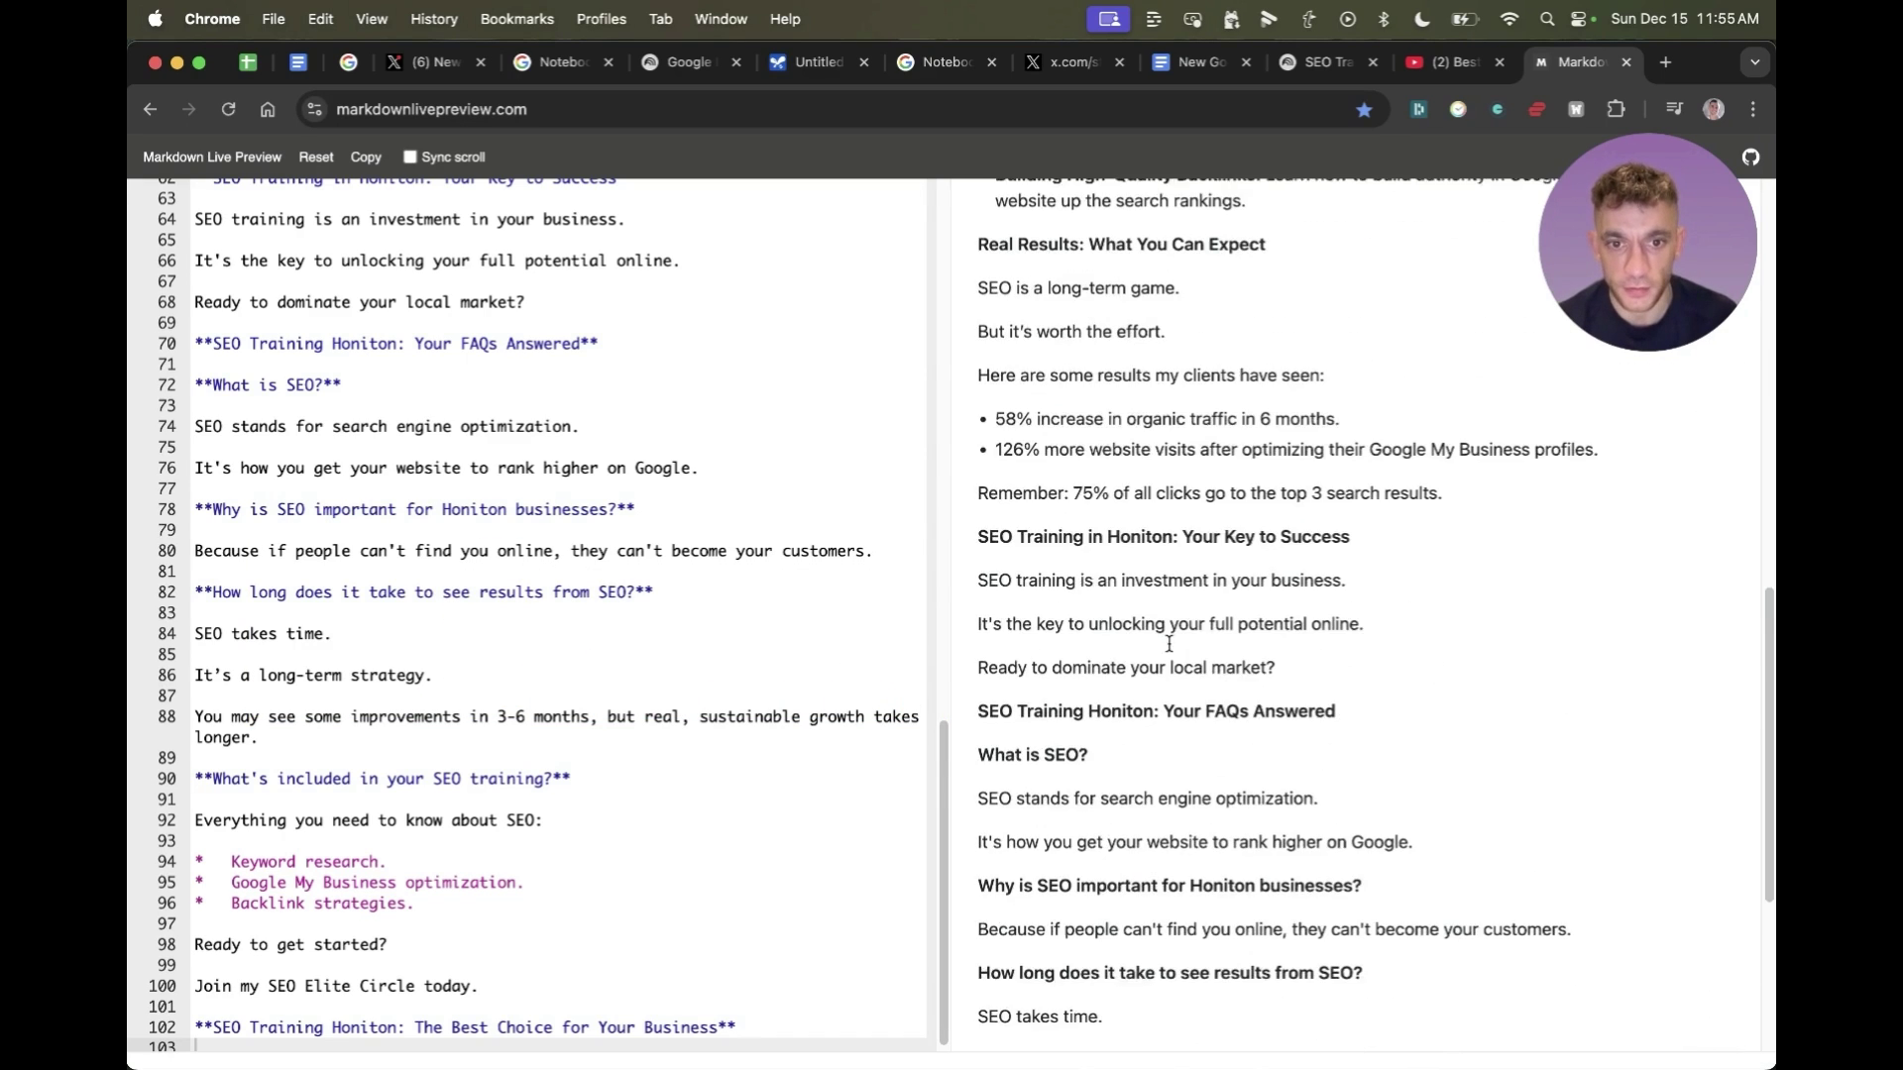
{"action": "scroll", "coordinate": [1190, 684], "scroll_direction": "down", "scroll_amount": 10}
{"action": "scroll", "coordinate": [1184, 644], "scroll_direction": "up", "scroll_amount": 10}
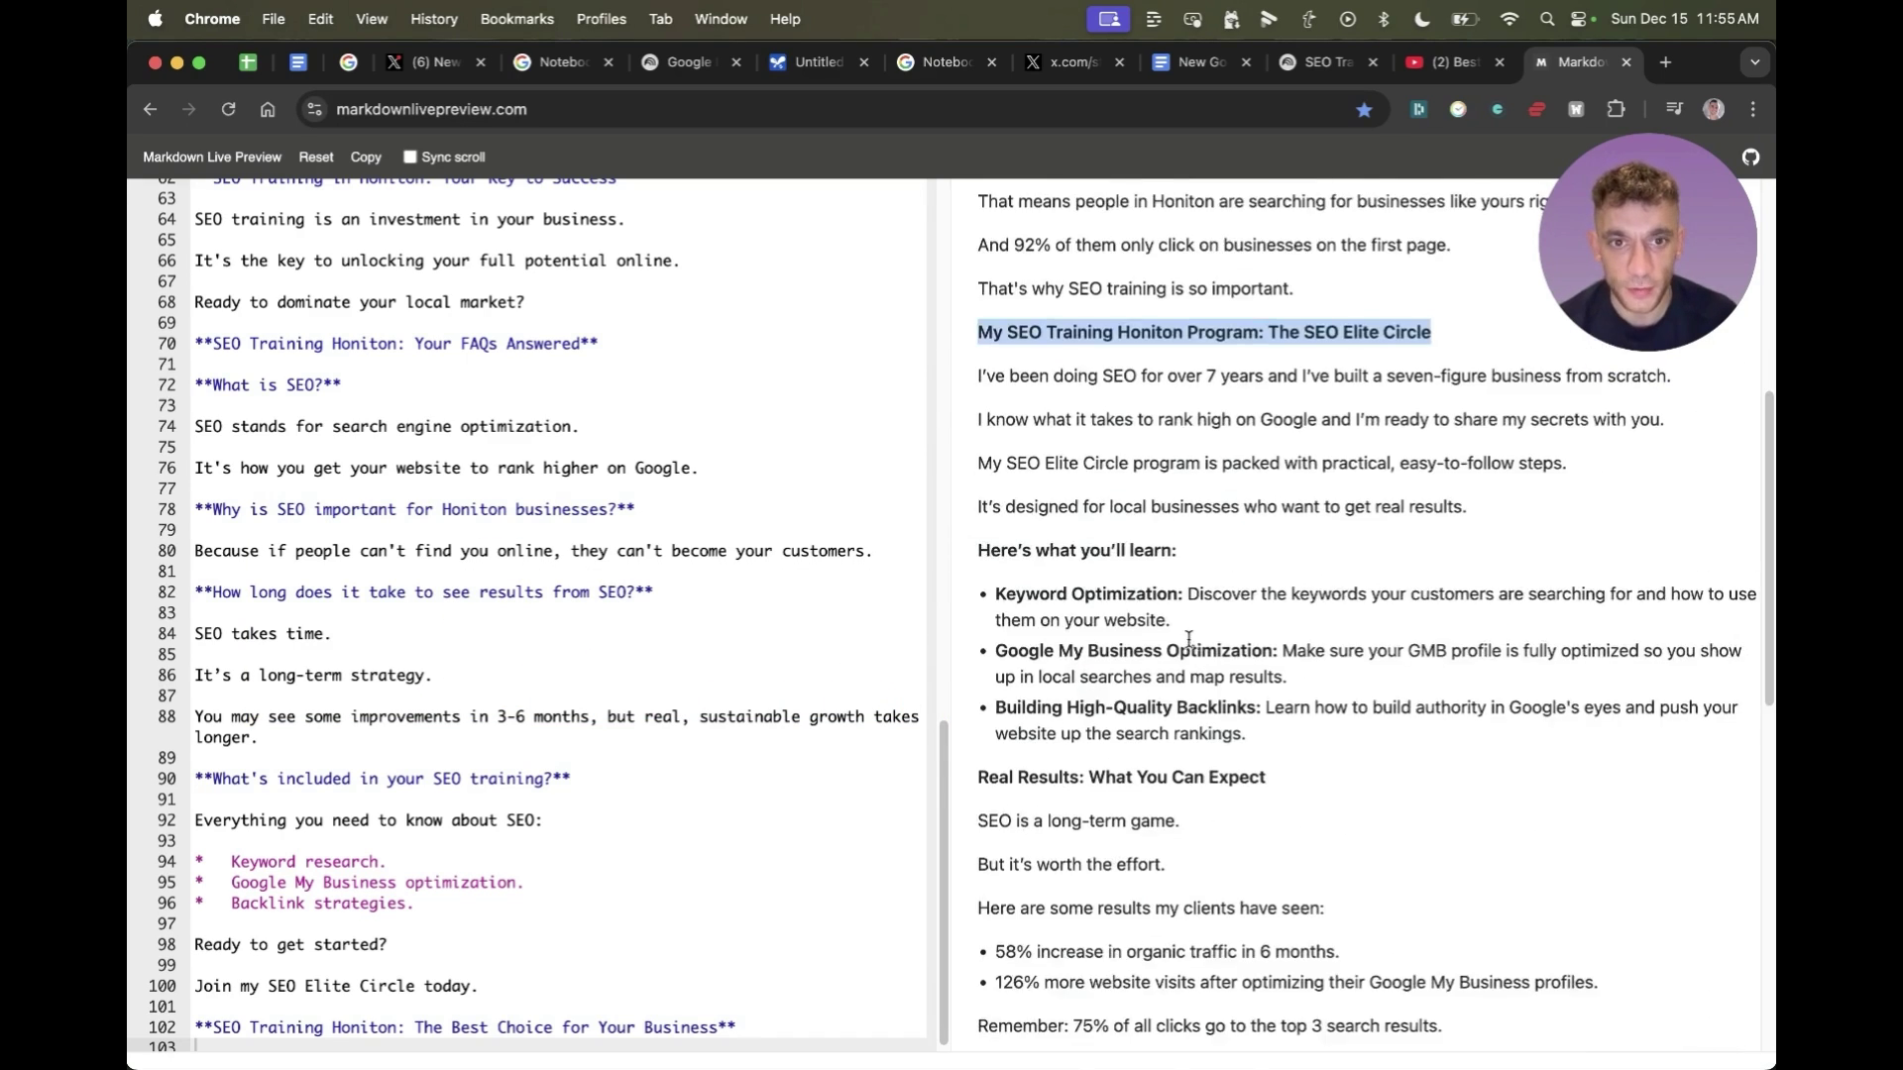
{"action": "scroll", "coordinate": [1175, 555], "scroll_direction": "up", "scroll_amount": 5}
Step: Open the SoundCloud 'Best SEO Training Oxford' track from the Google results
{"action": "left_click", "coordinate": [1171, 498]}
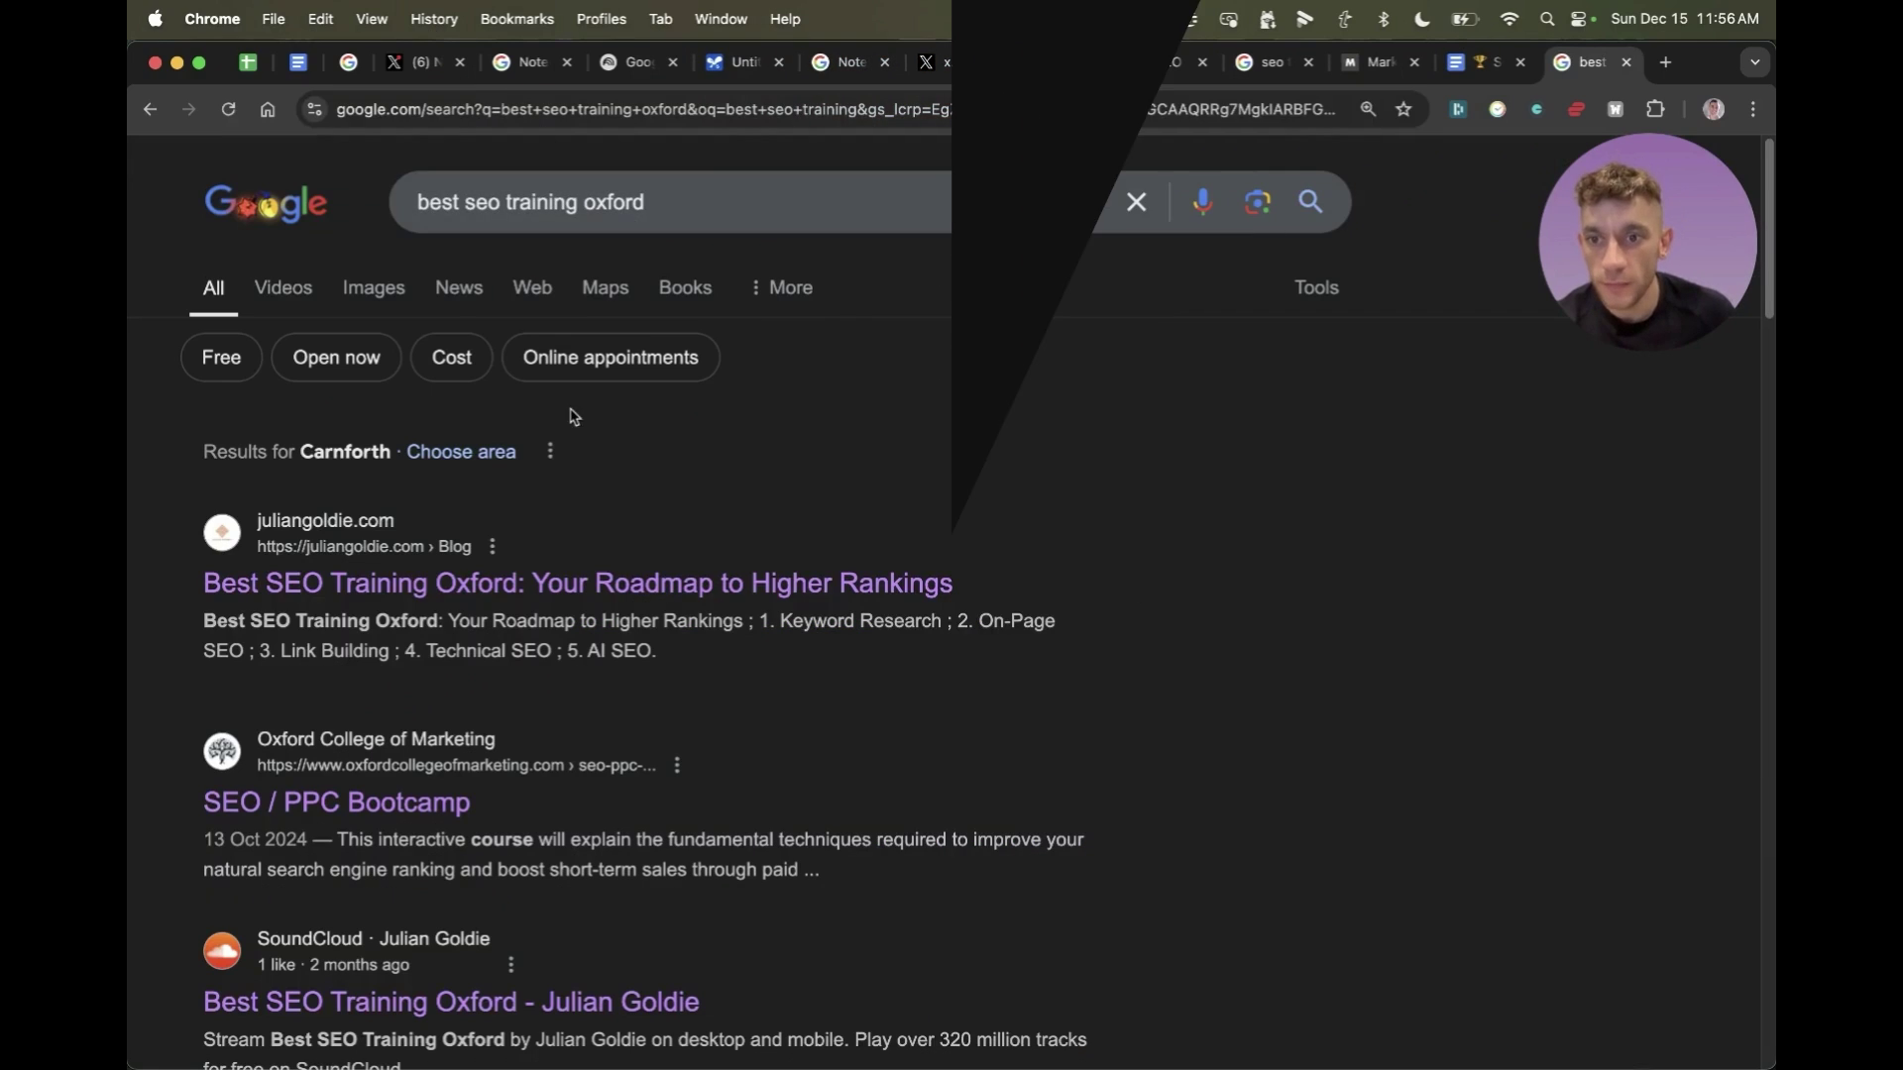
{"action": "scroll", "coordinate": [616, 759], "scroll_direction": "down", "scroll_amount": 3}
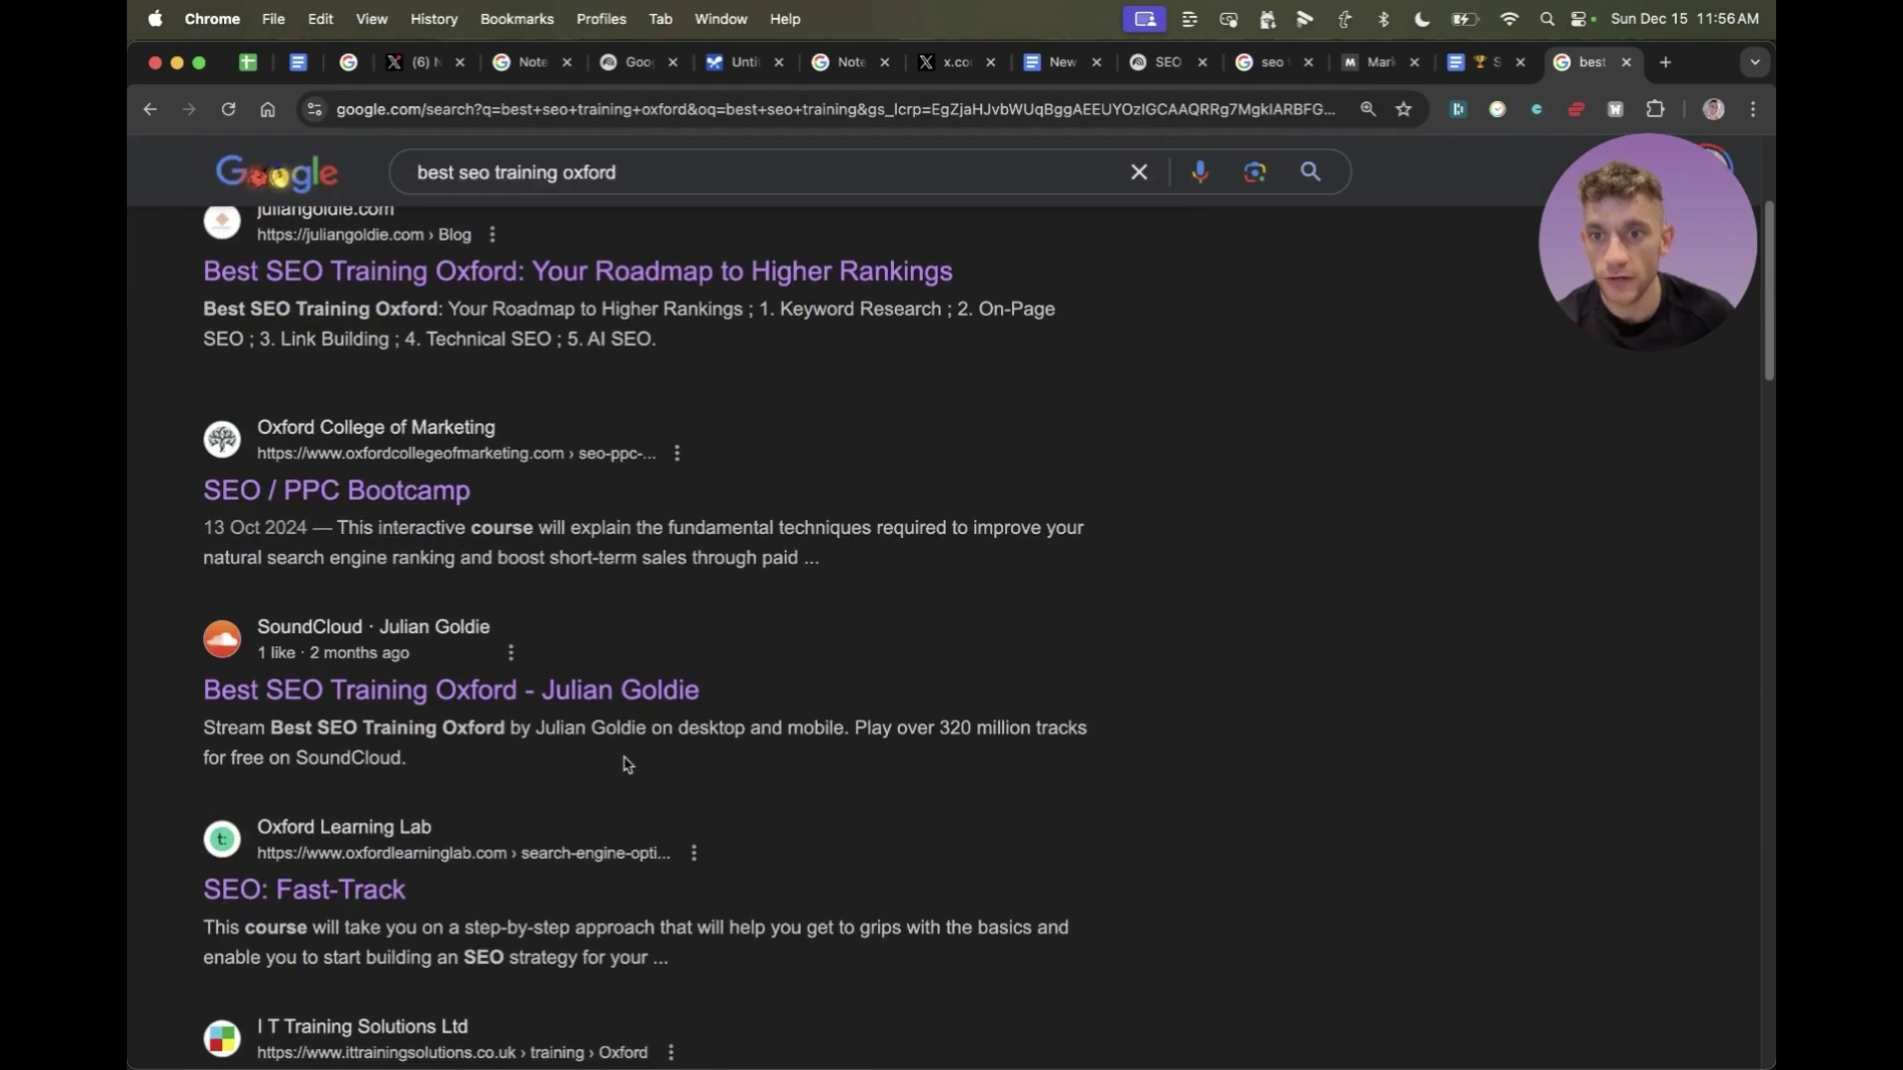
{"action": "left_click", "coordinate": [557, 694]}
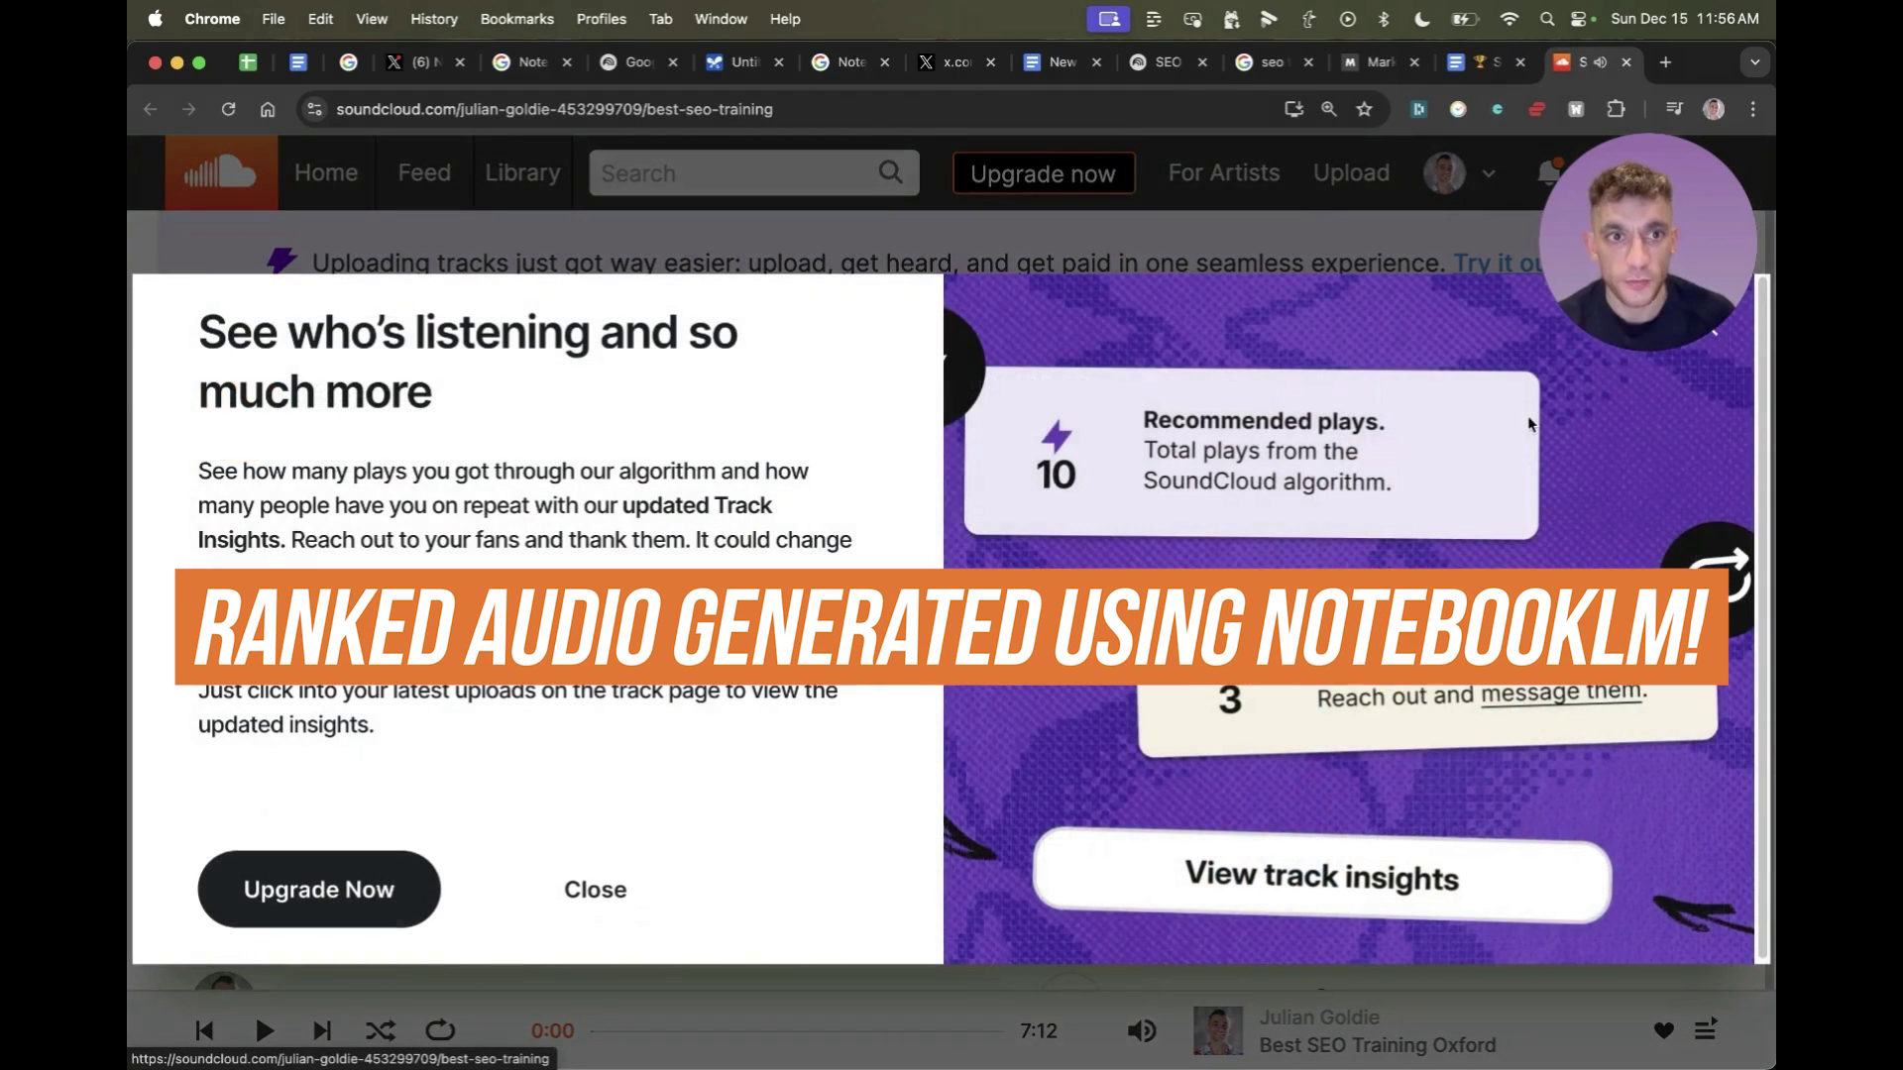
Step: Close SoundCloud's 'See who's listening' track insights promotion
{"action": "left_click", "coordinate": [584, 897]}
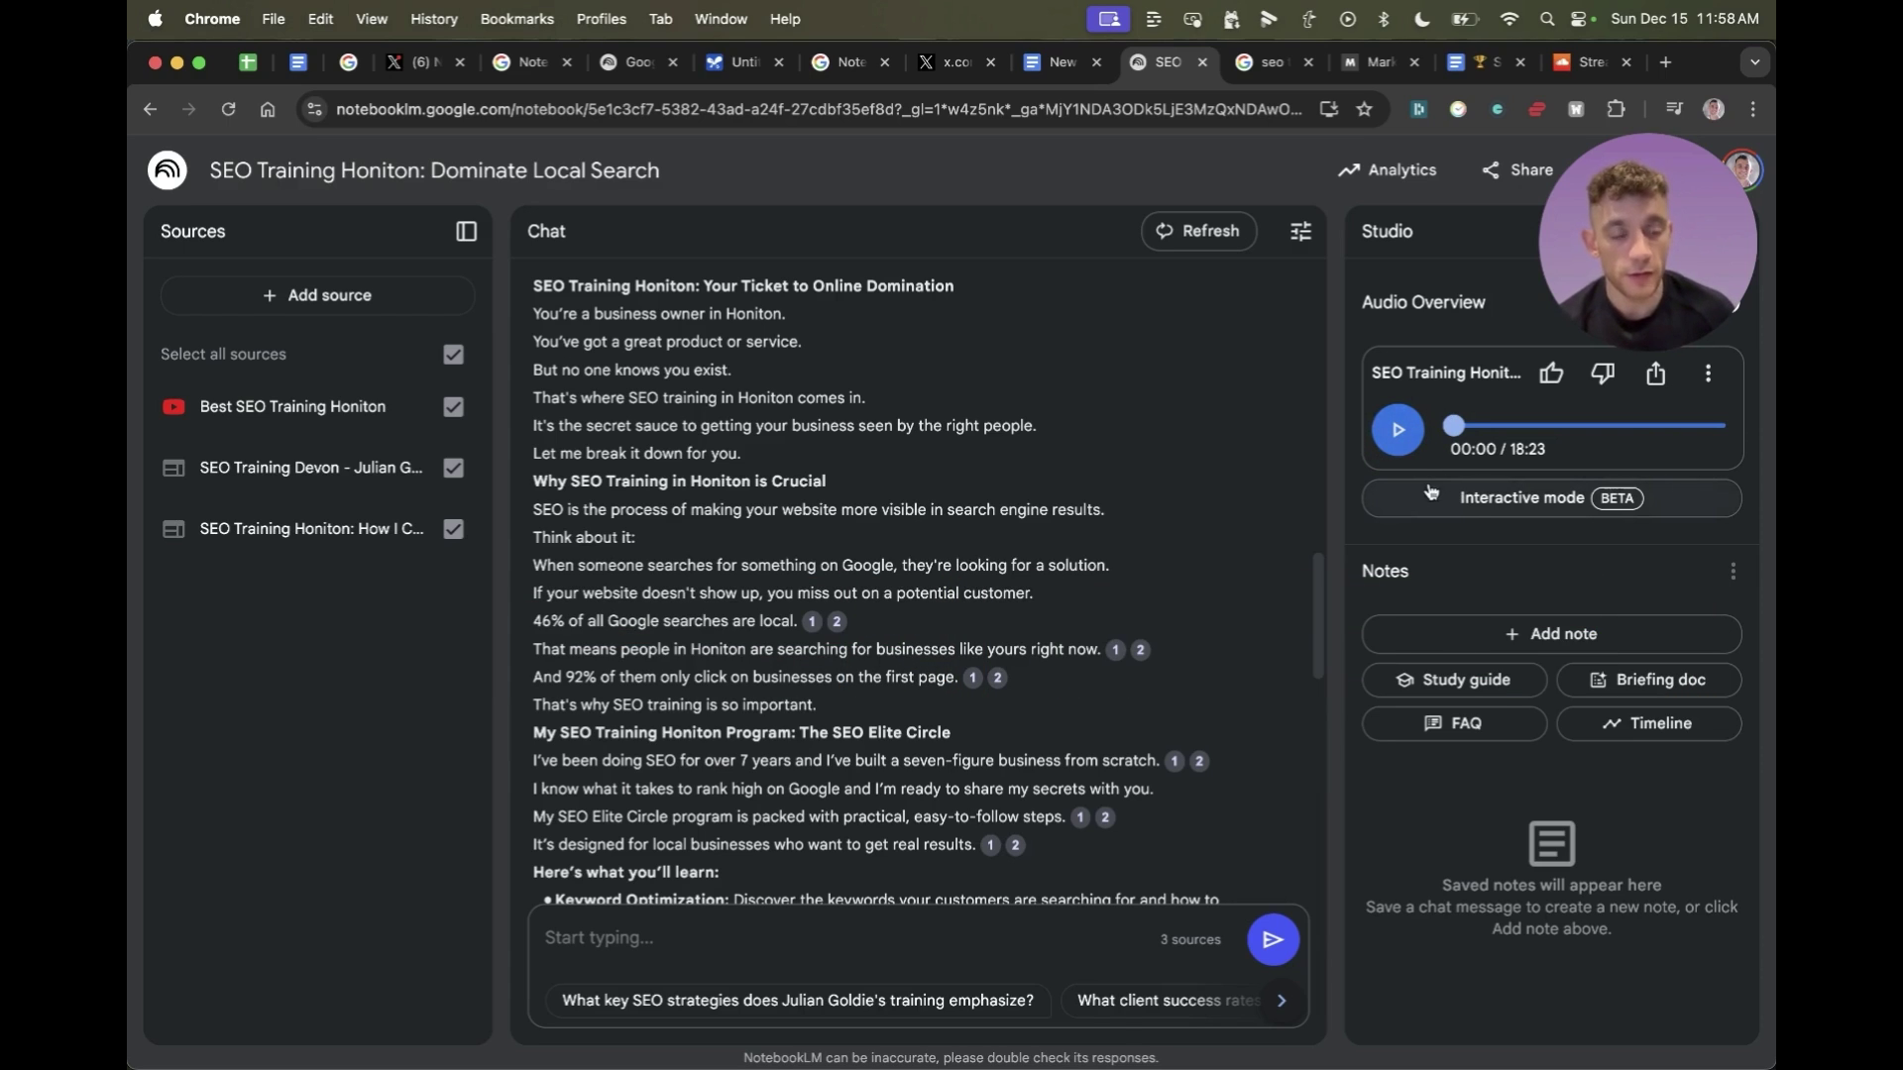
Step: Join the audio overview interactively to question the hosts, pause it, and select the whole Descript transcript
{"action": "left_click", "coordinate": [1570, 517]}
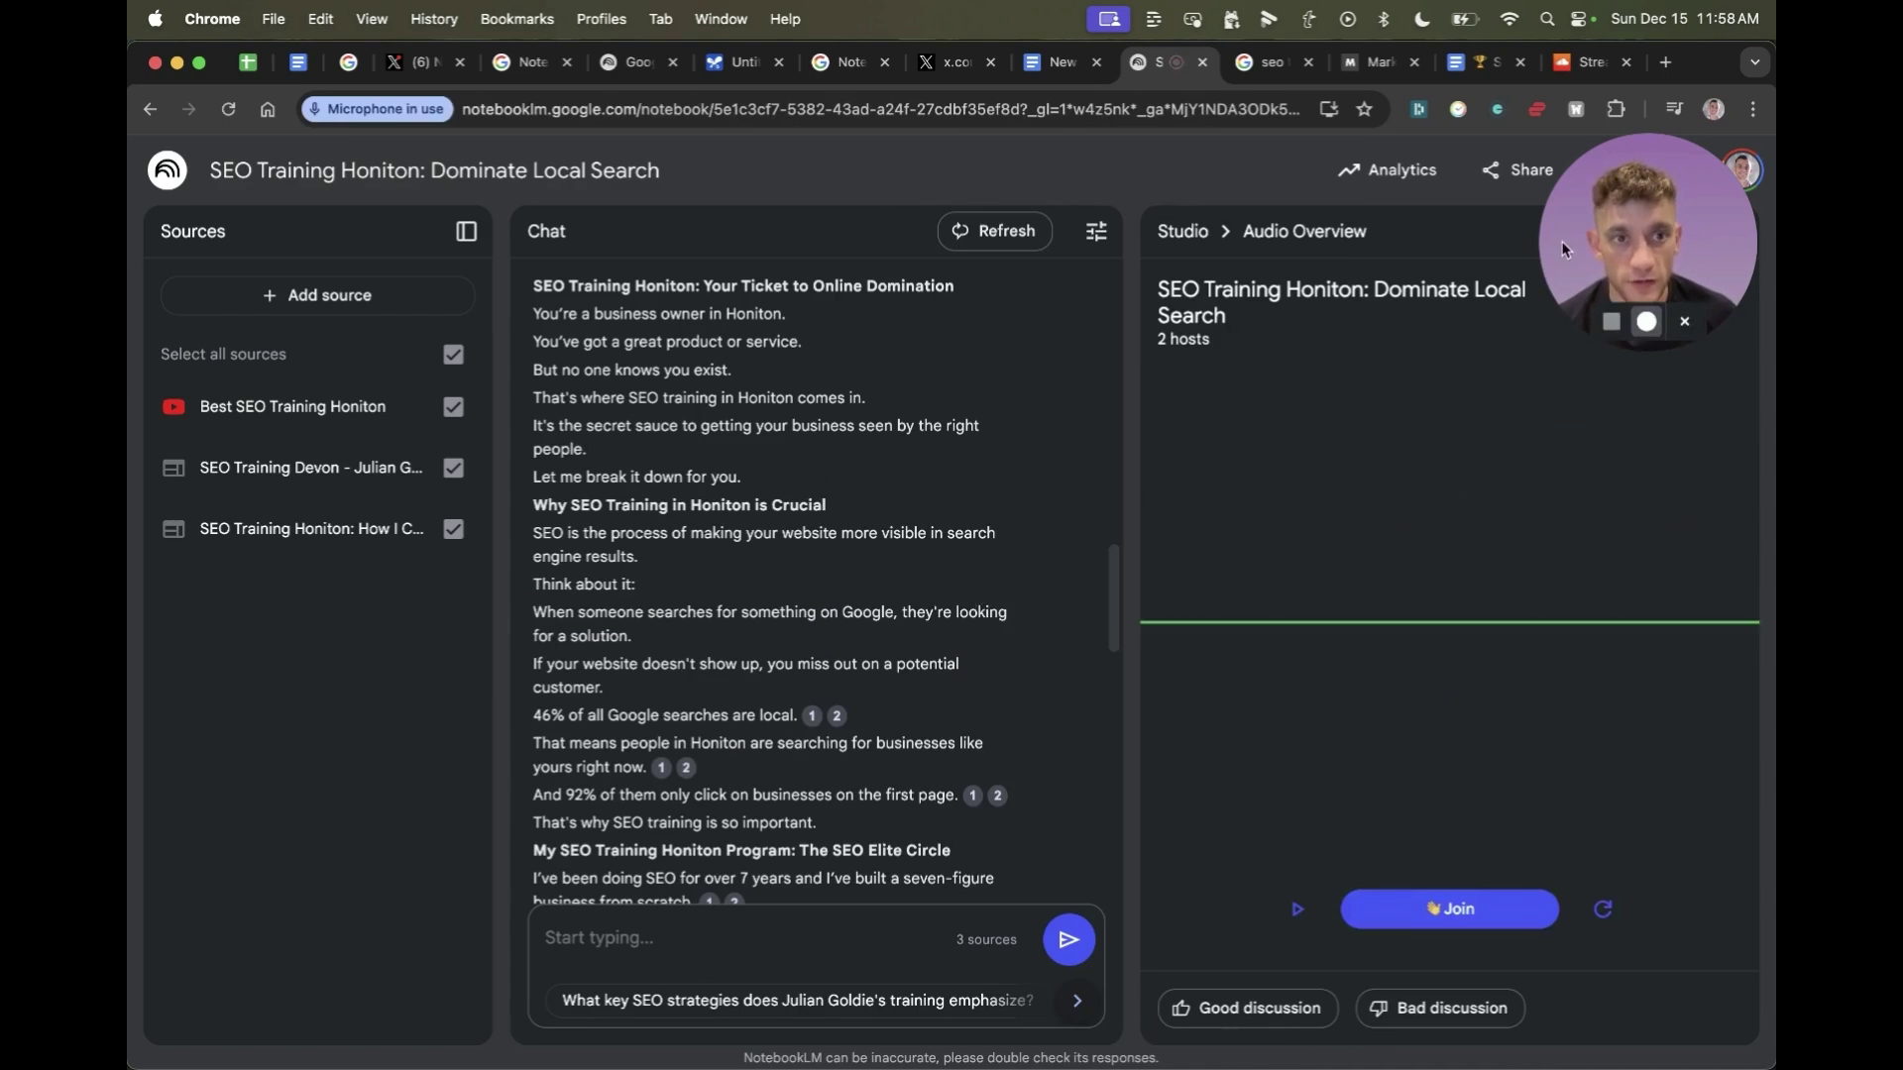
{"action": "mouse_move", "coordinate": [1561, 253]}
{"action": "left_mouse_down"}
{"action": "mouse_move", "coordinate": [813, 496]}
{"action": "mouse_move", "coordinate": [669, 713]}
{"action": "left_mouse_up"}
{"action": "left_click", "coordinate": [1025, 585]}
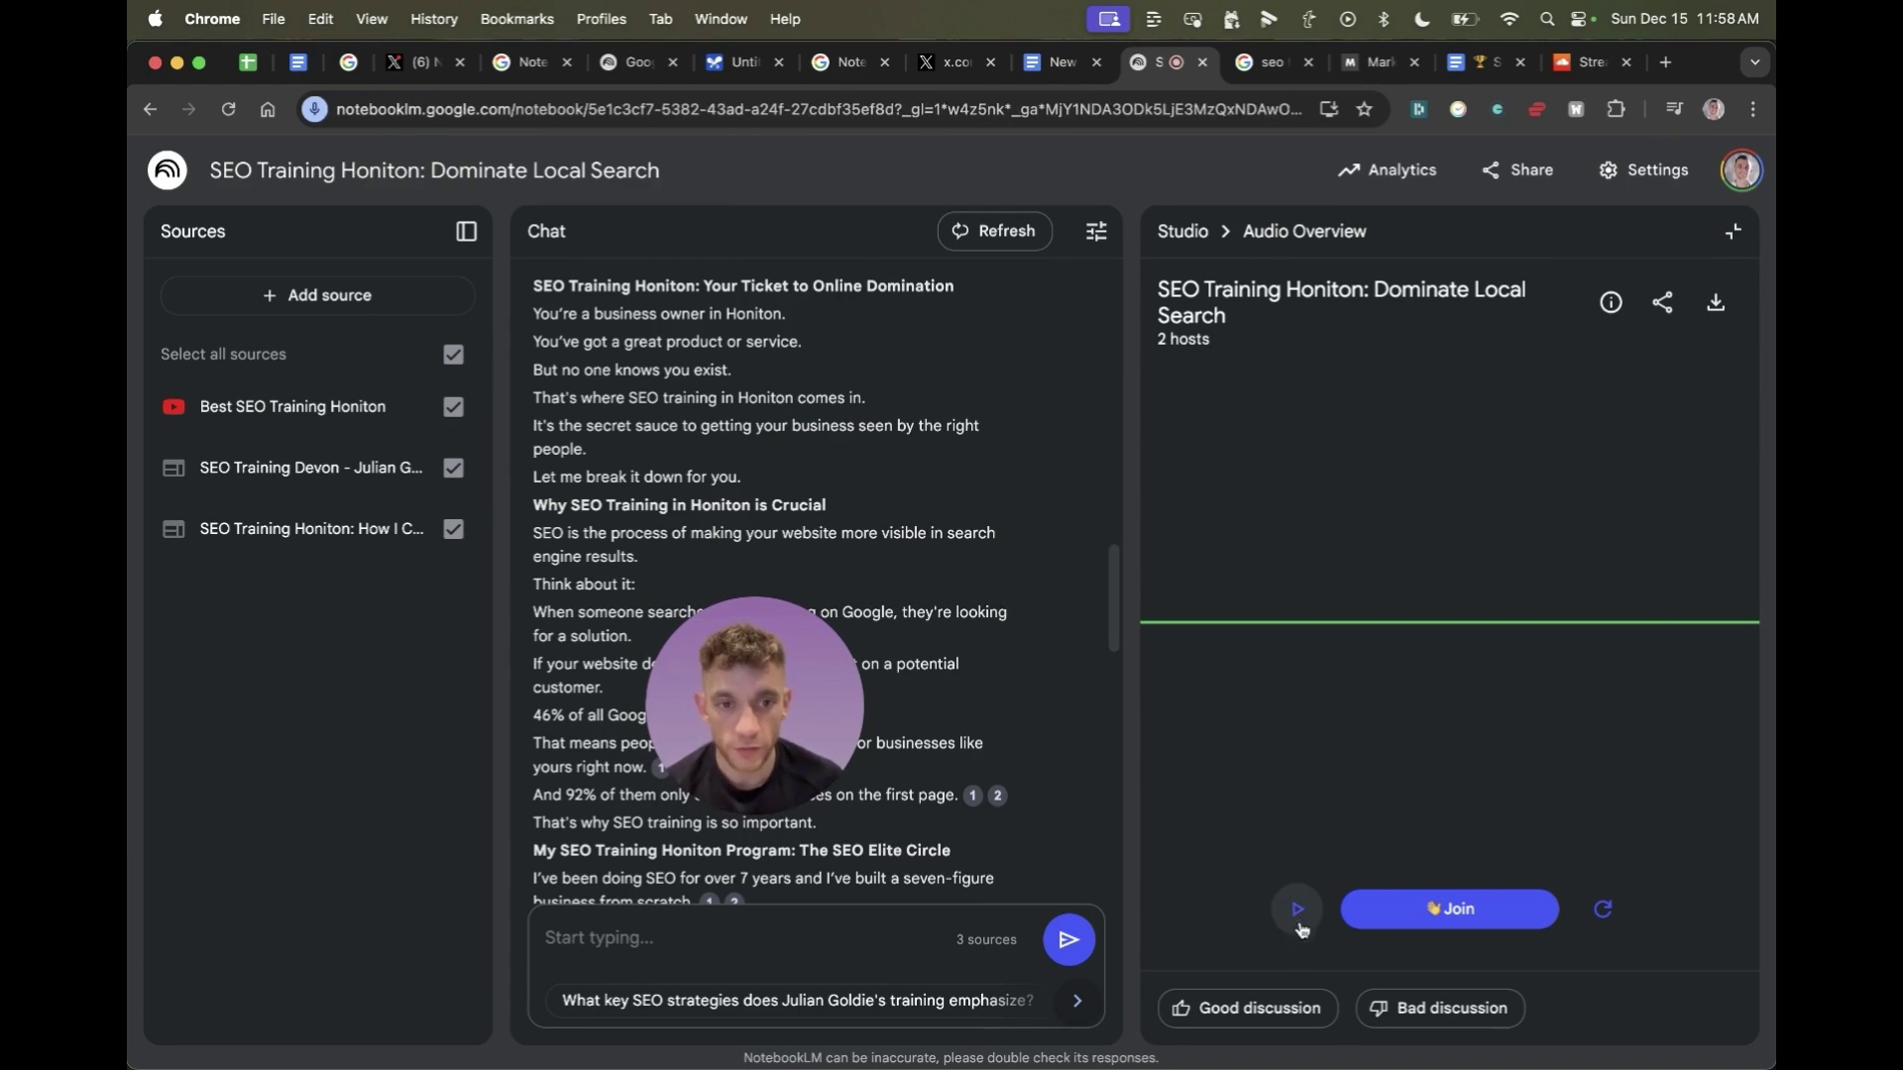
{"action": "left_click", "coordinate": [1435, 921]}
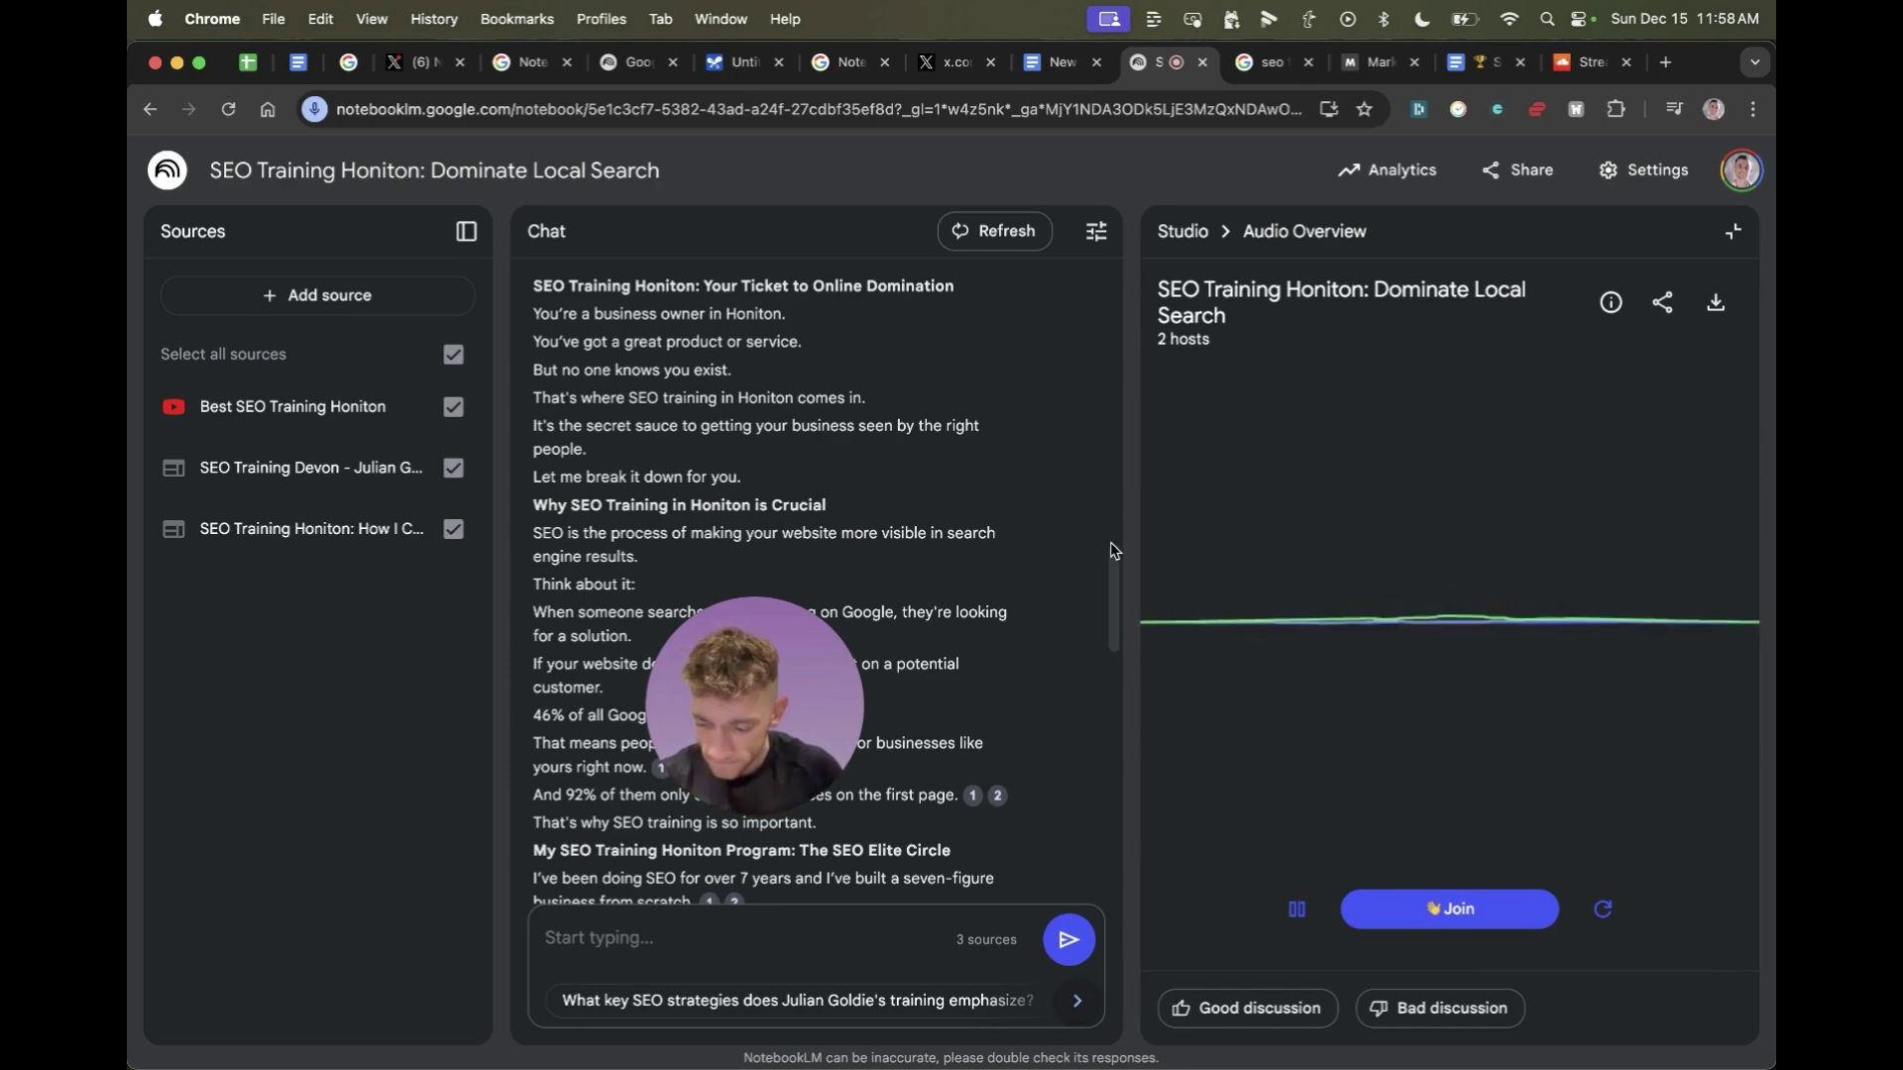
{"action": "left_click", "coordinate": [1297, 909]}
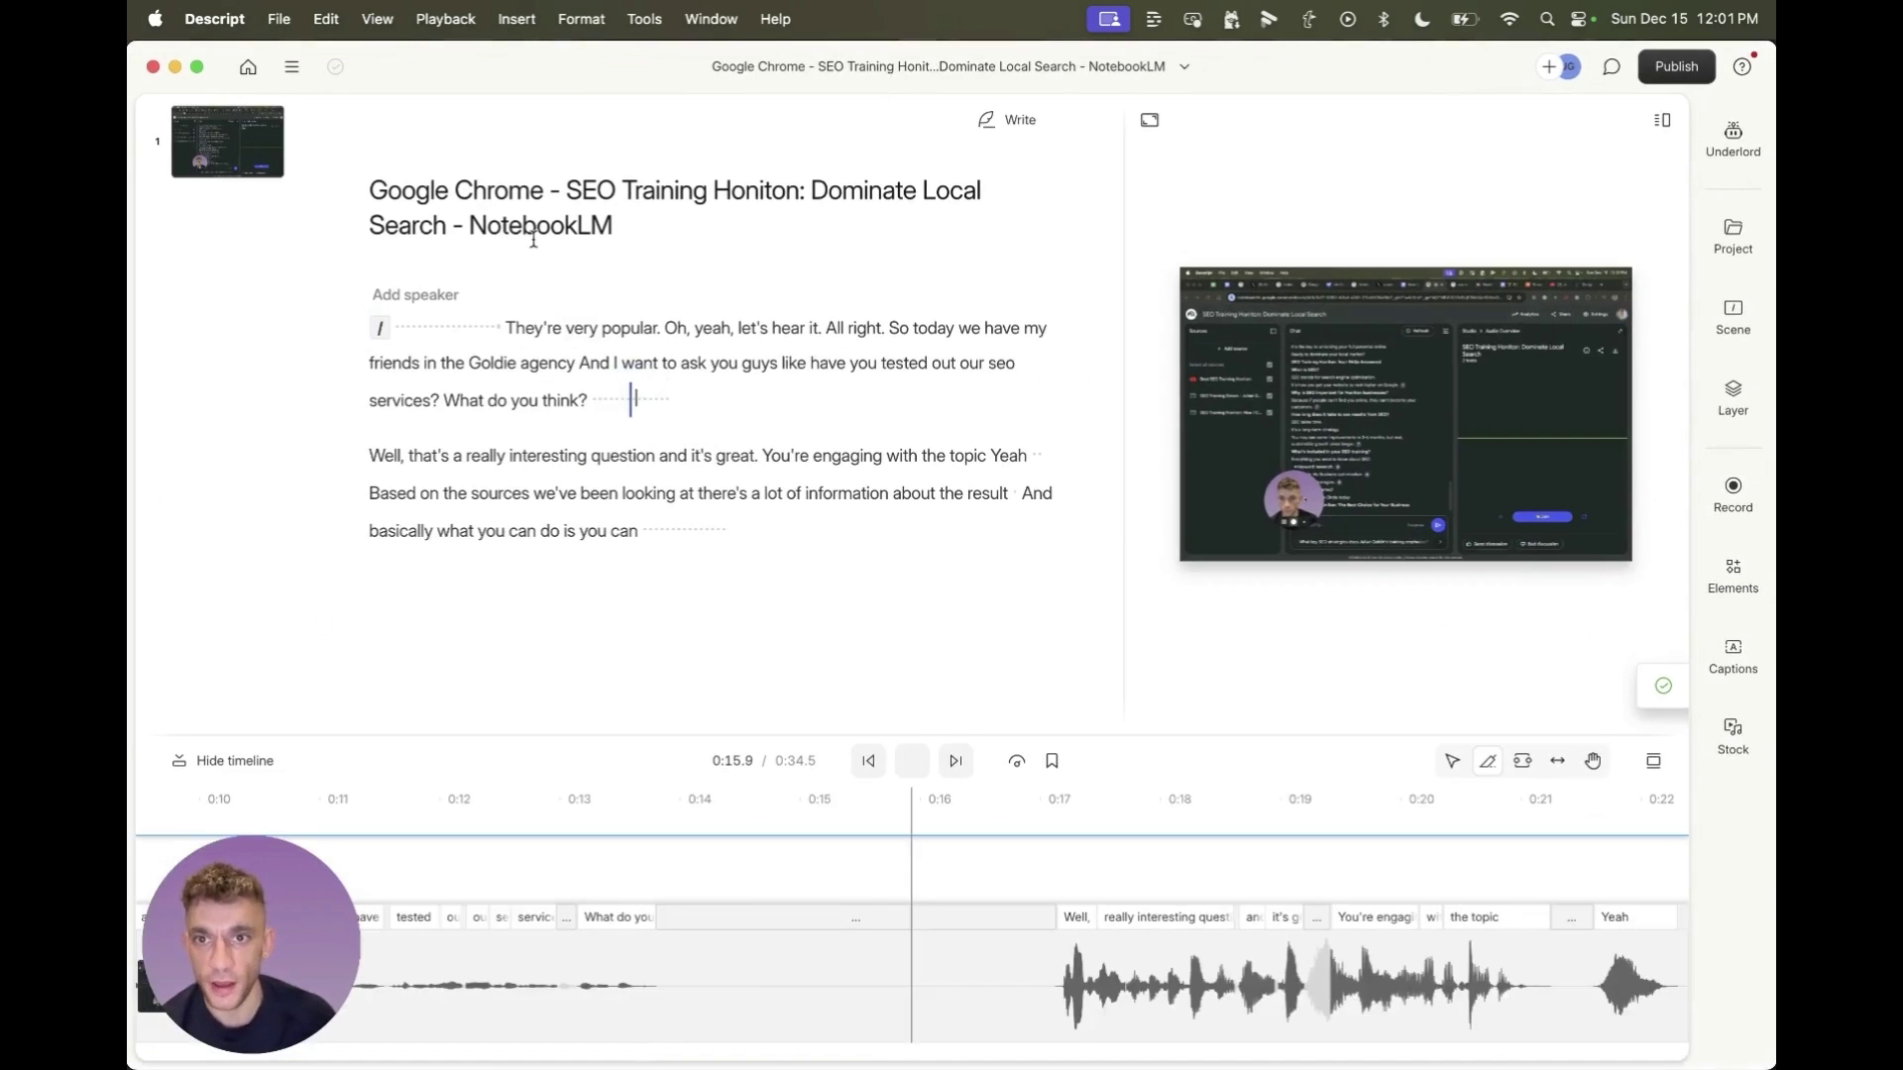
{"action": "key", "text": "super+a"}
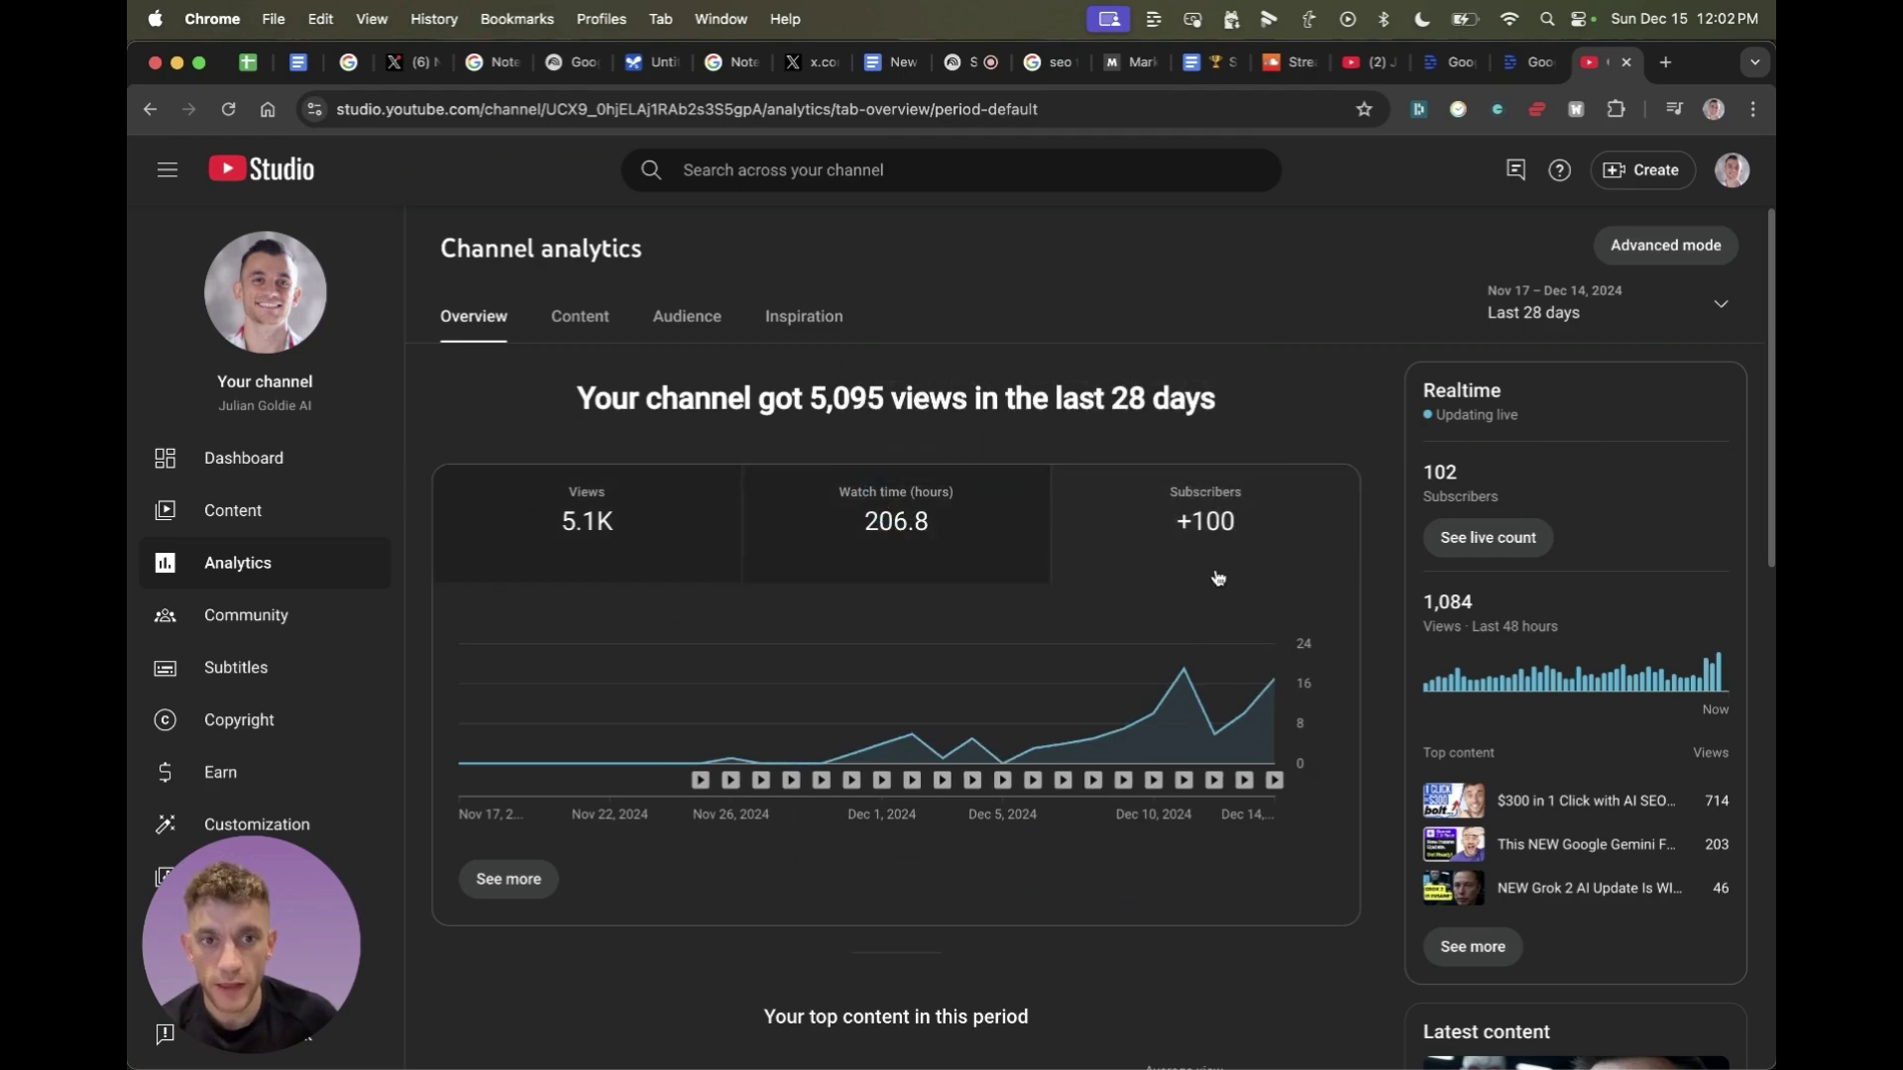
Step: Chart the channel's 28-day views in YouTube Studio and highlight the 5,095-views headline
{"action": "left_click", "coordinate": [659, 490]}
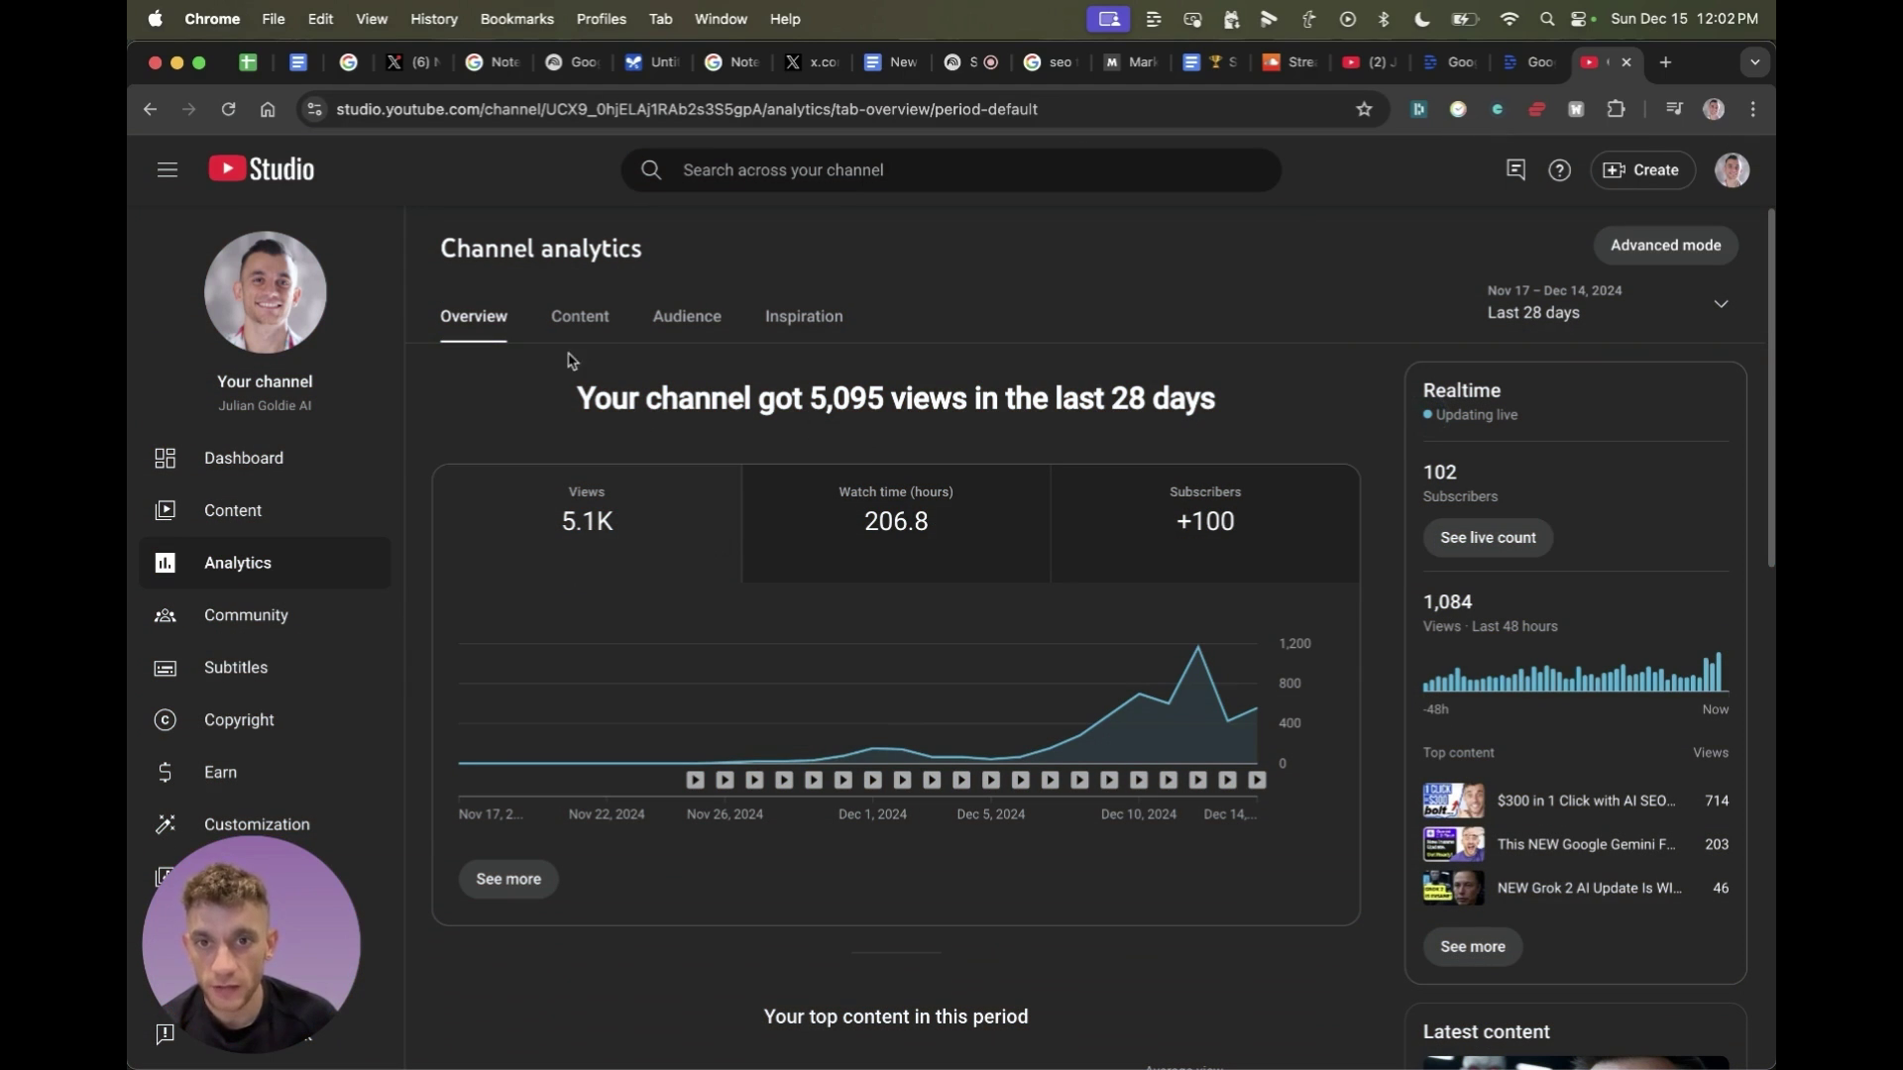
{"action": "left_click_drag", "start_coordinate": [575, 399], "coordinate": [1105, 412]}
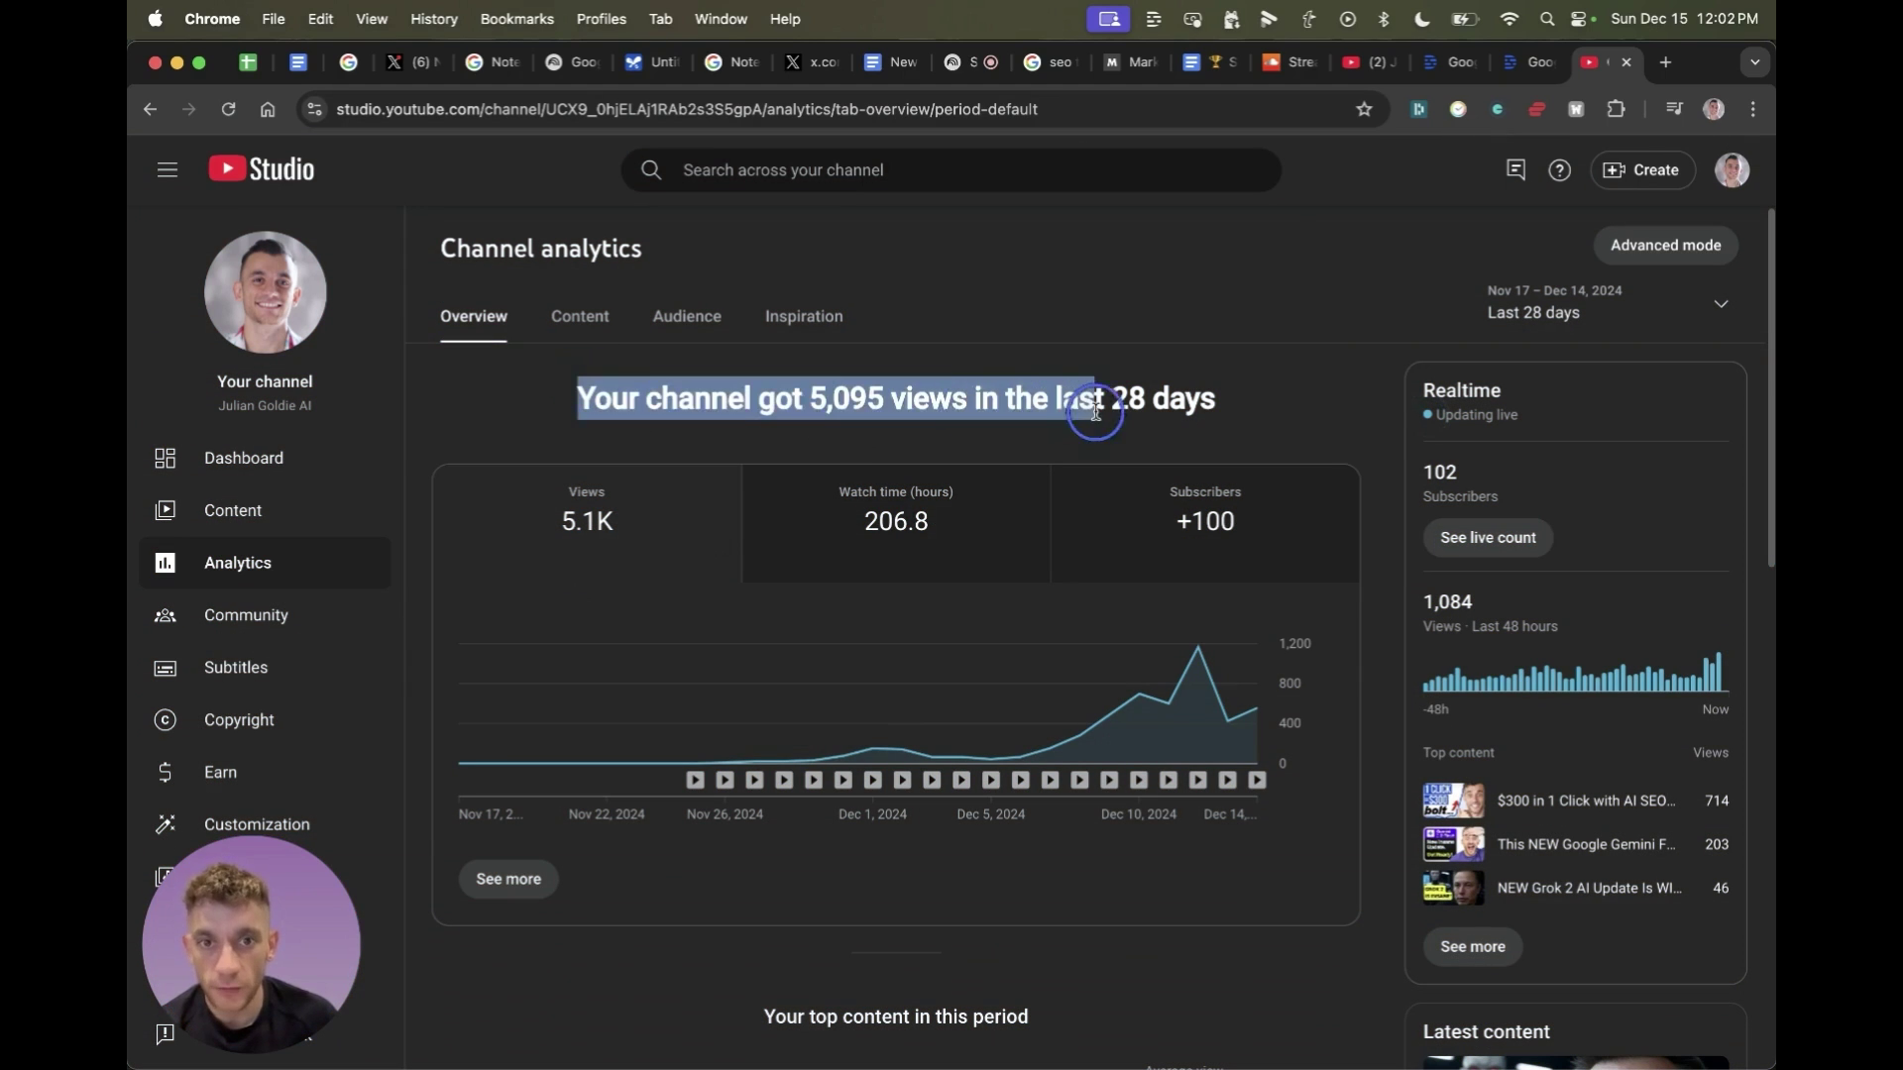
{"action": "left_click", "coordinate": [1036, 379]}
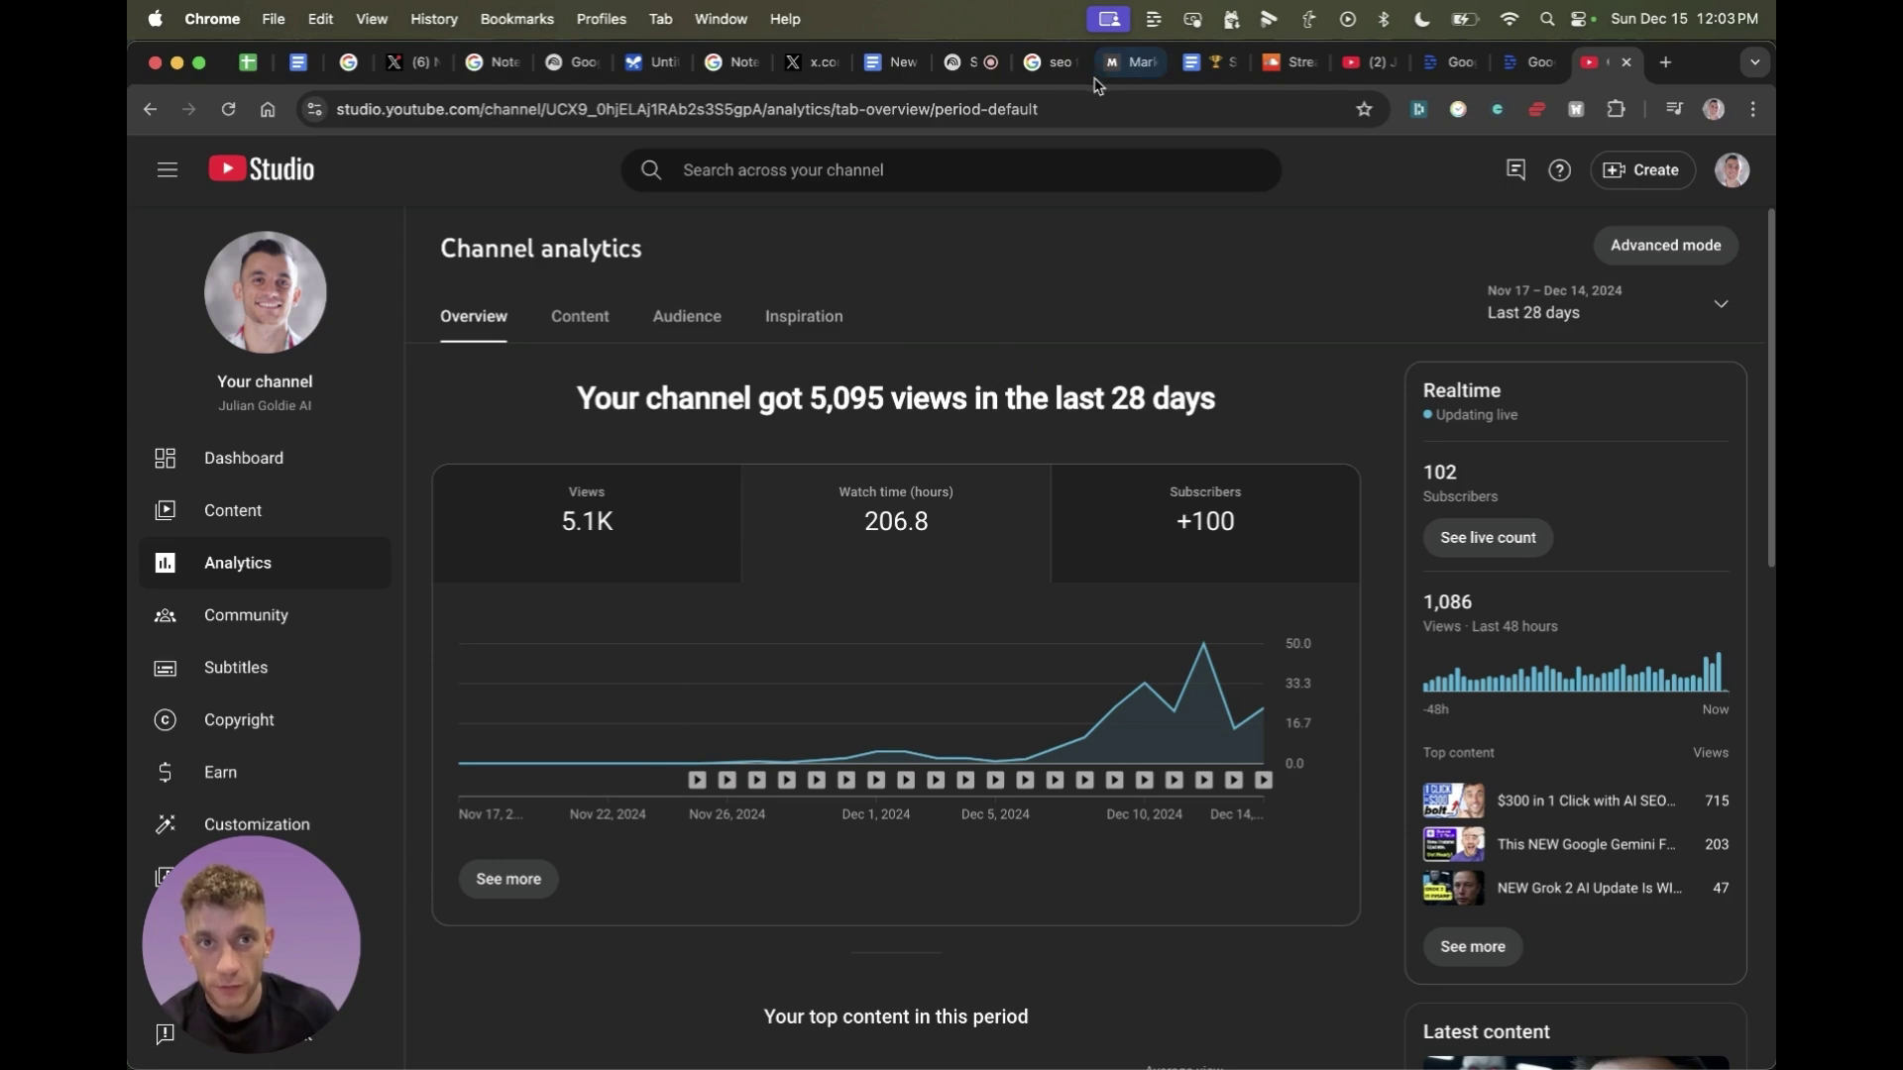
{"action": "left_click", "coordinate": [948, 67]}
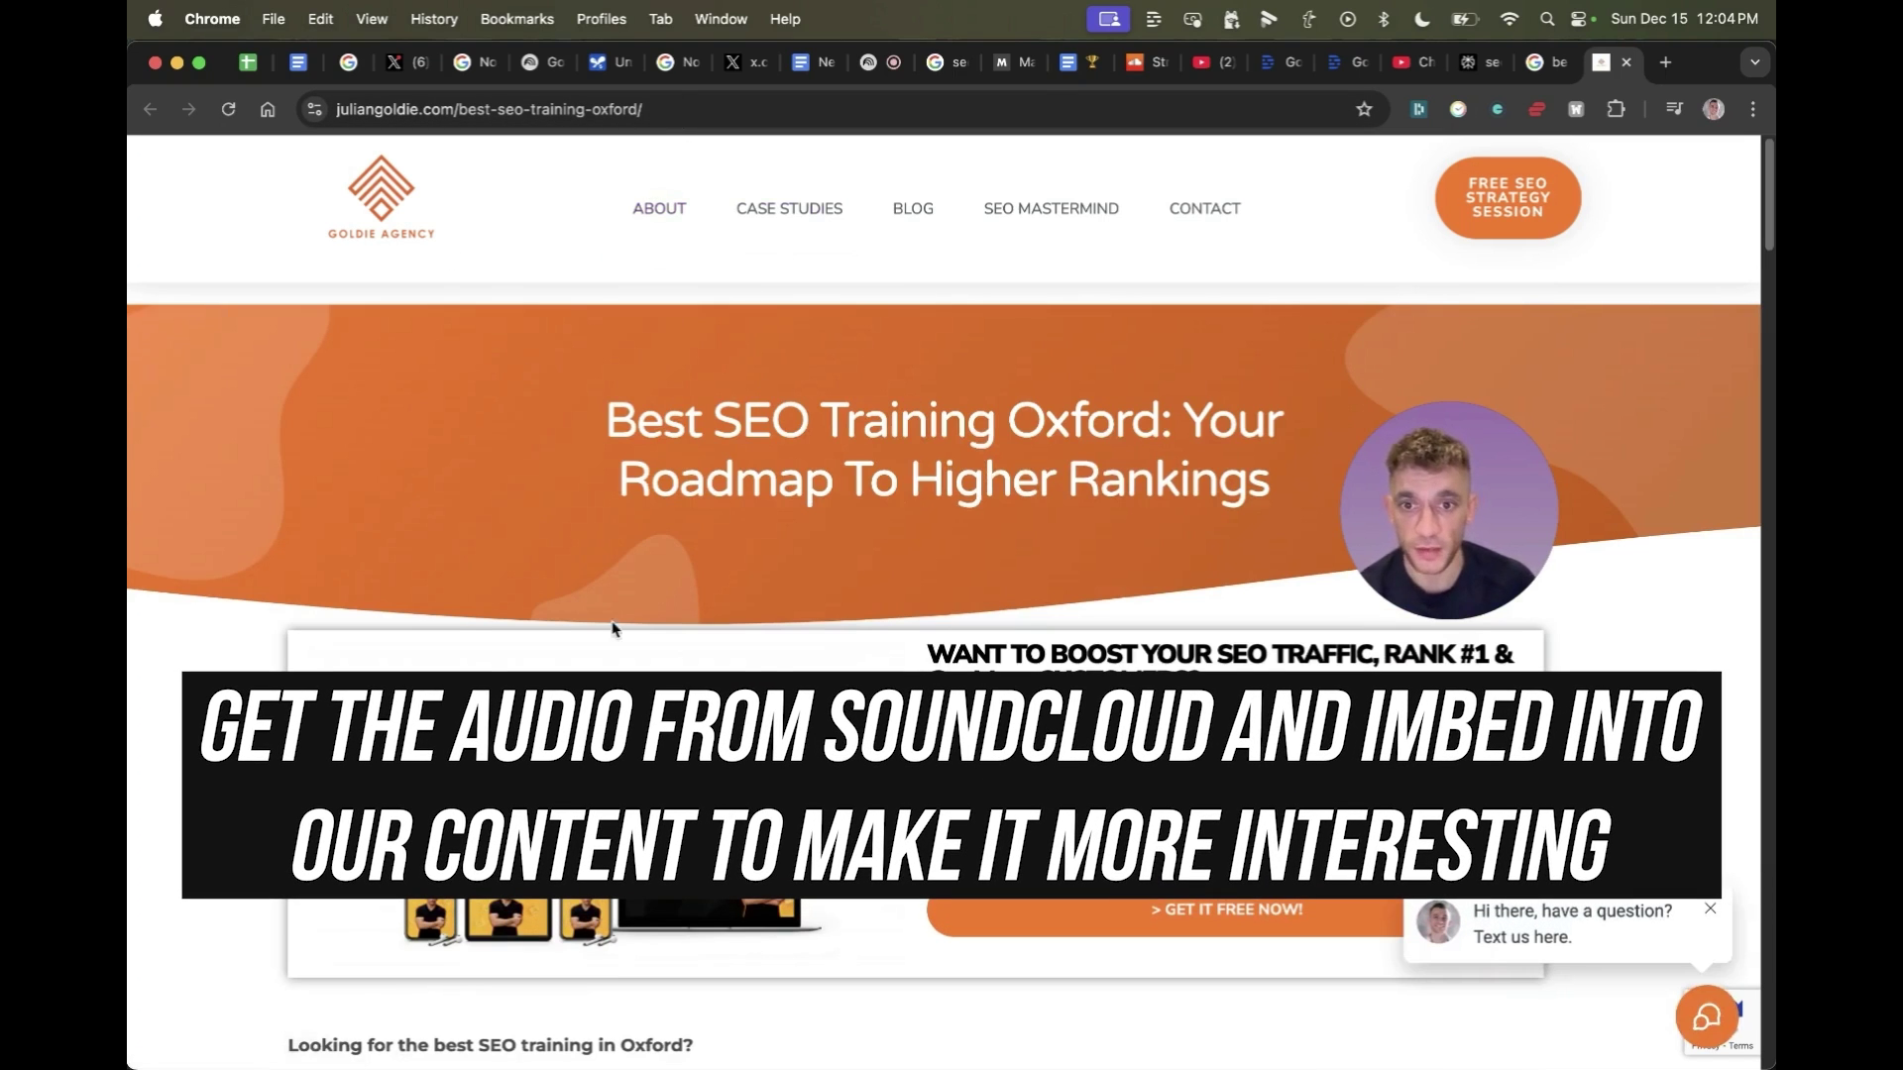
Step: Follow the 'here' link under Audio link building method to the Notebook LM December 2024 lesson
{"action": "scroll", "coordinate": [616, 630], "scroll_direction": "down", "scroll_amount": 6}
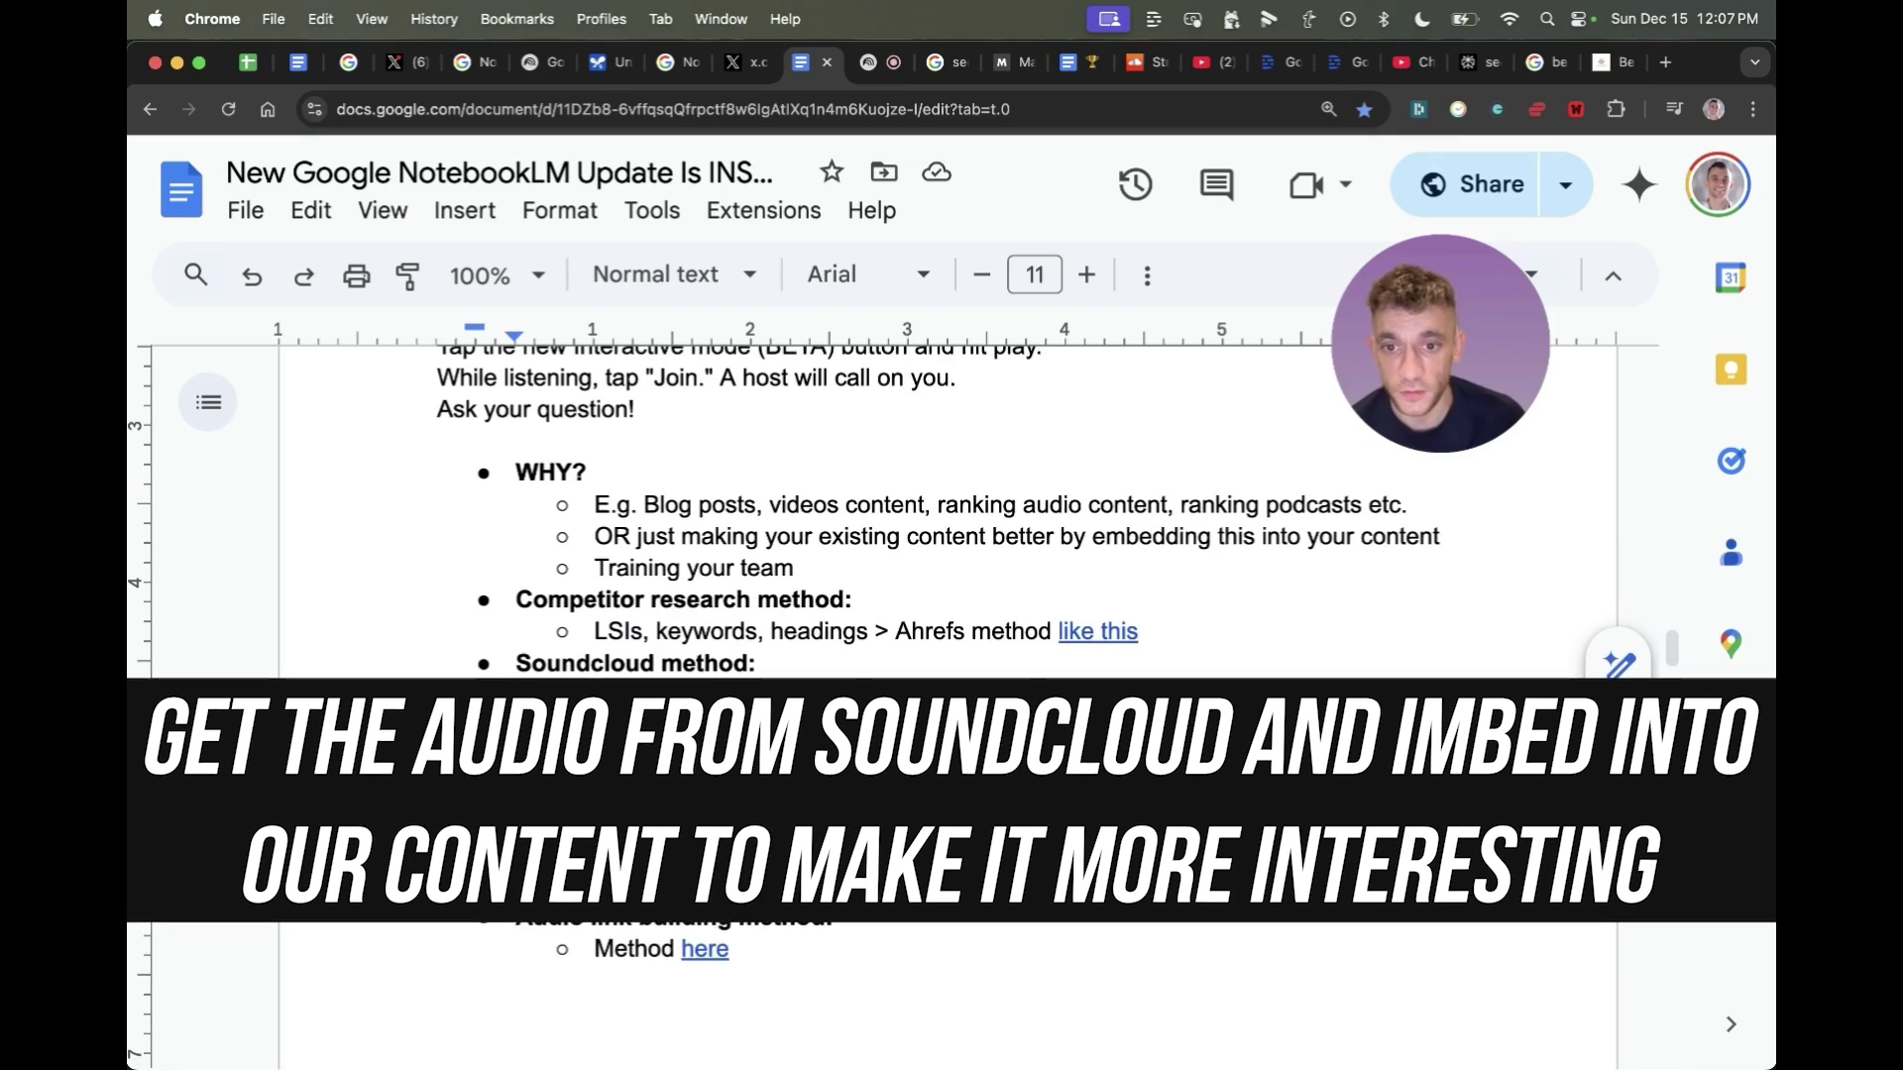
{"action": "mouse_move", "coordinate": [705, 916]}
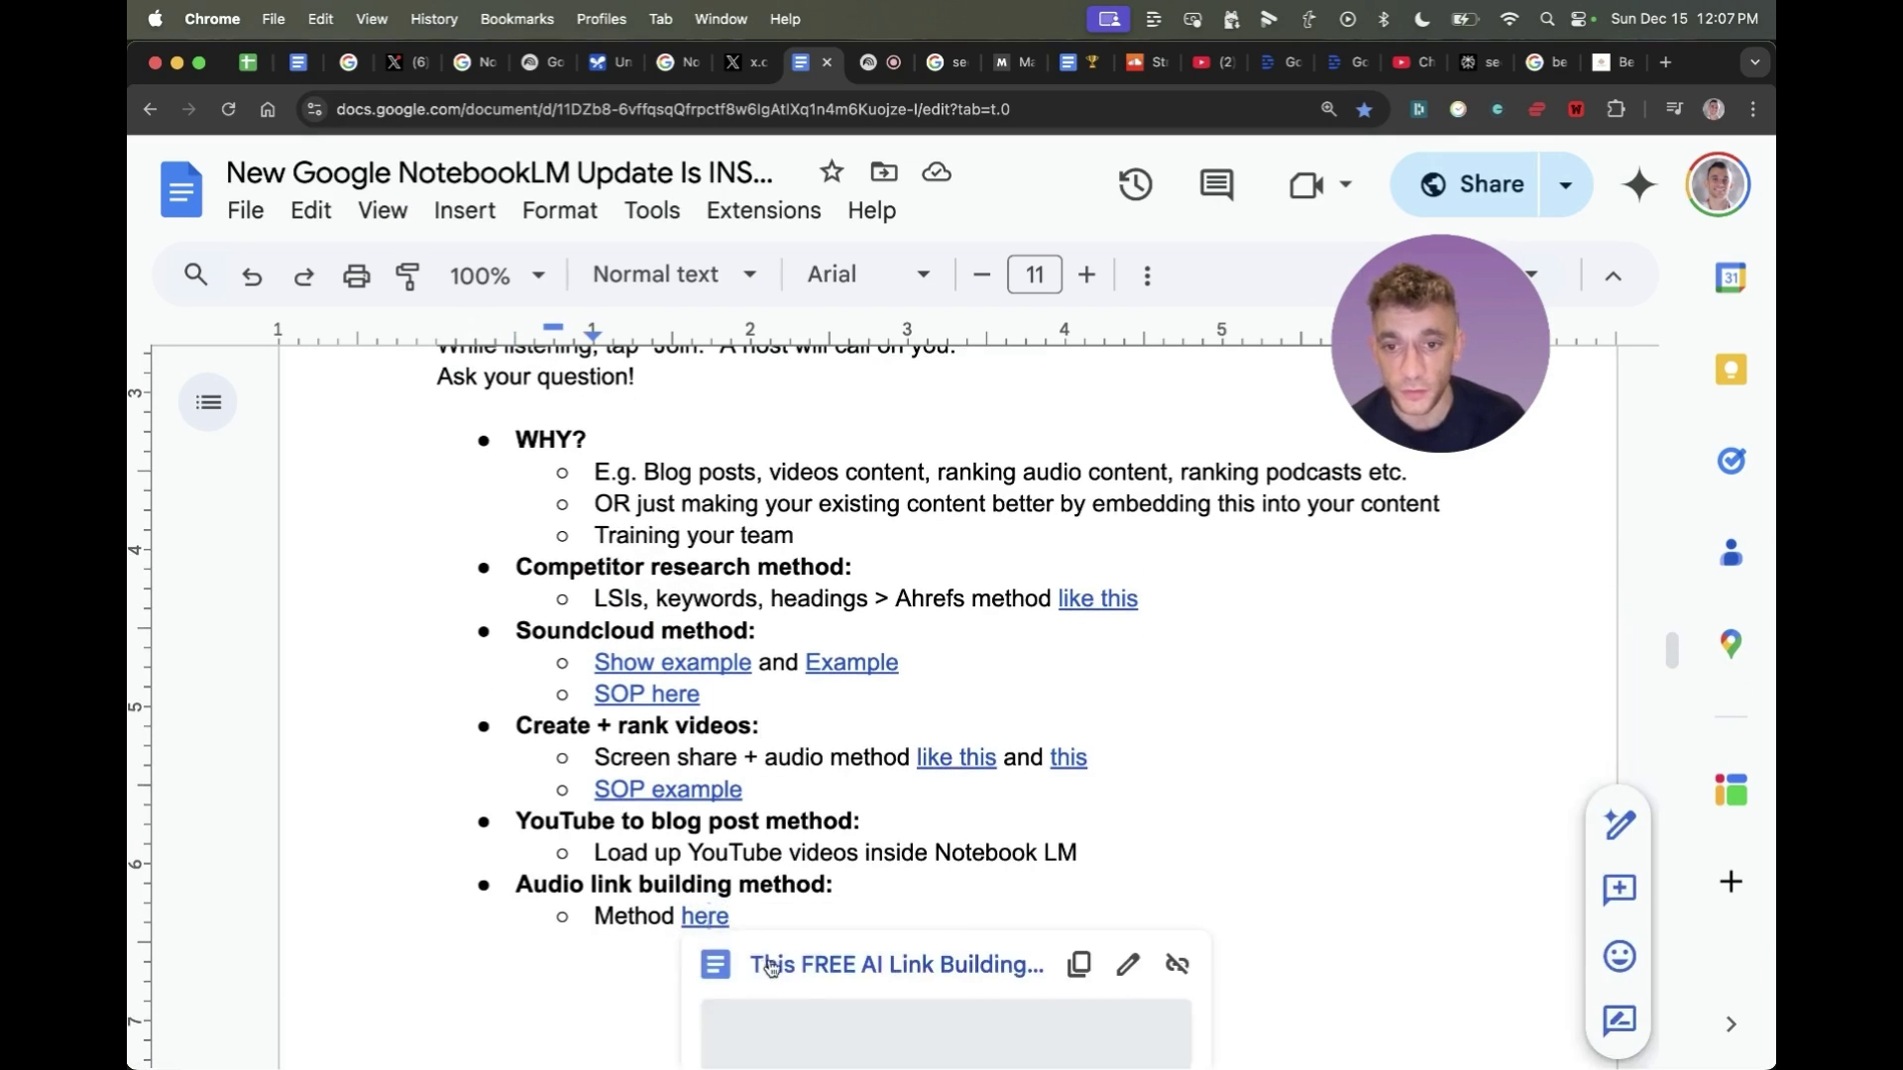
{"action": "left_click", "coordinate": [793, 965]}
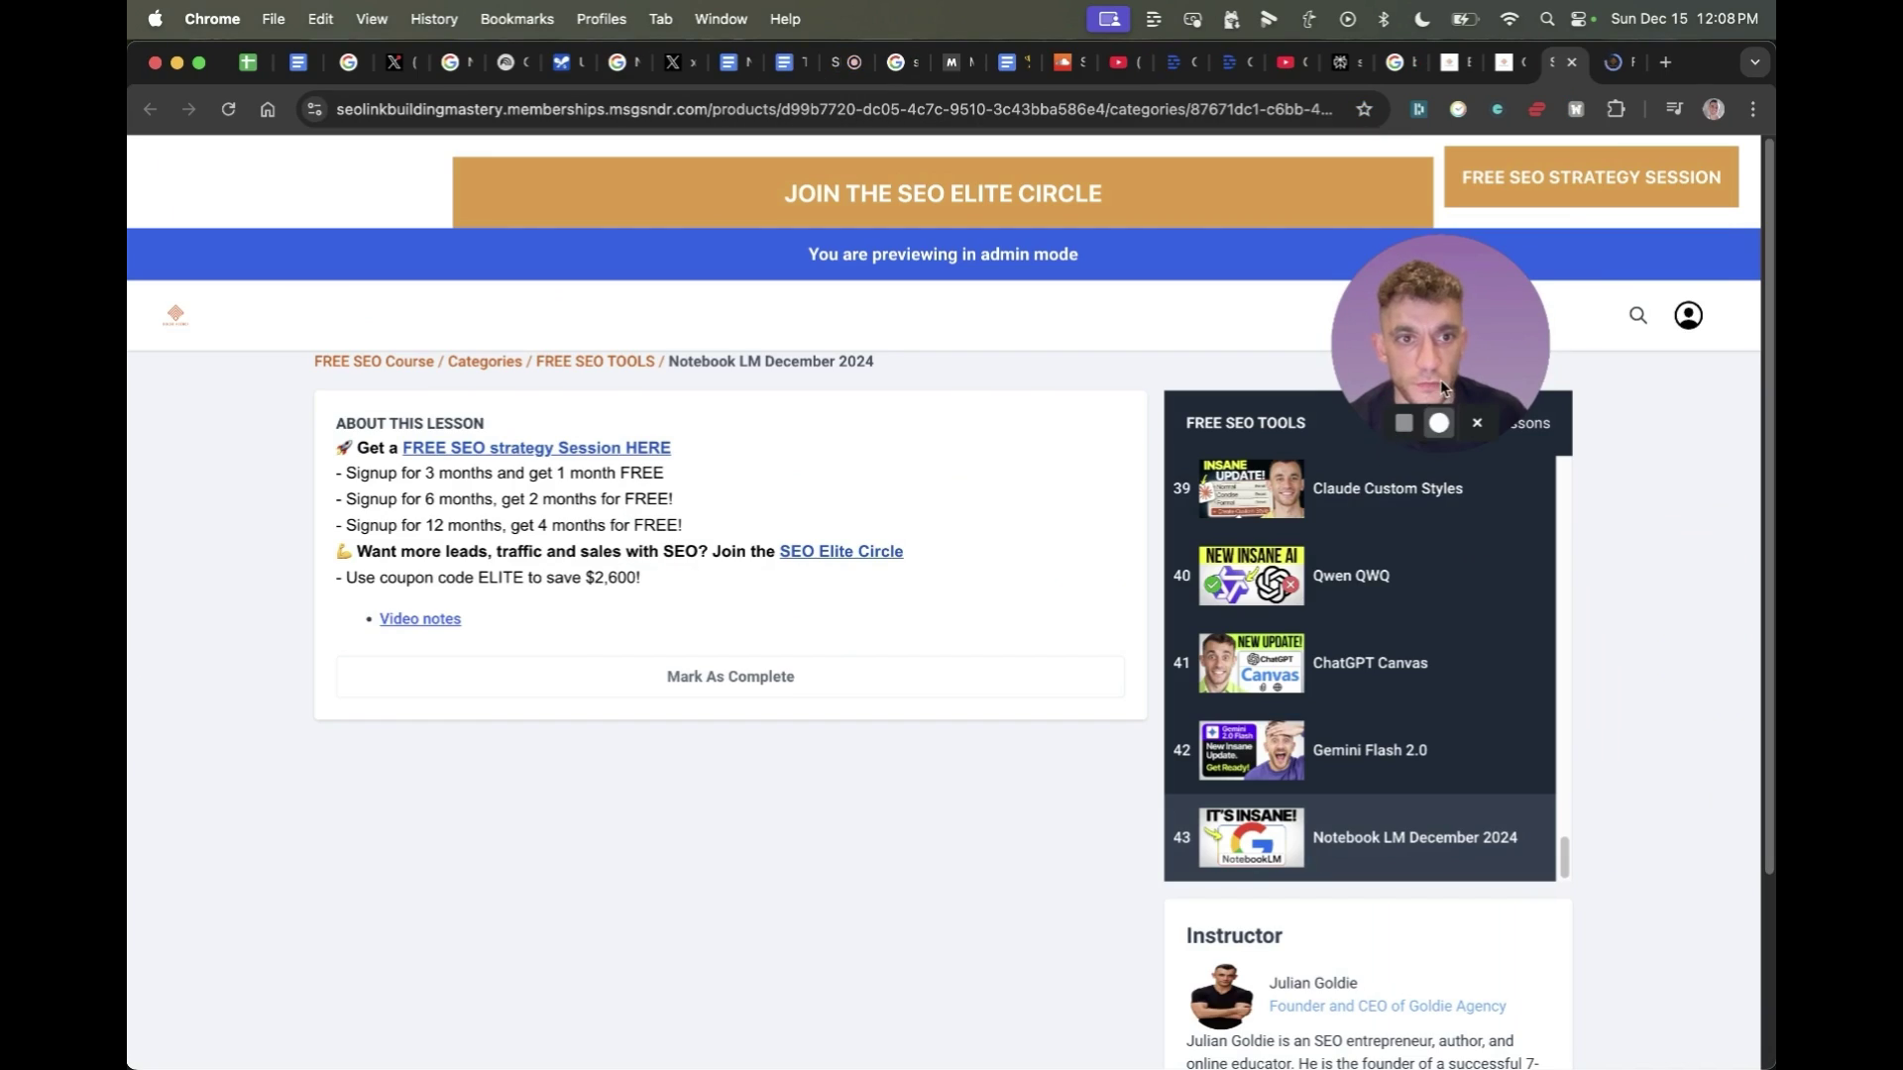
{"action": "left_click_drag", "start_coordinate": [1442, 388], "coordinate": [1628, 304]}
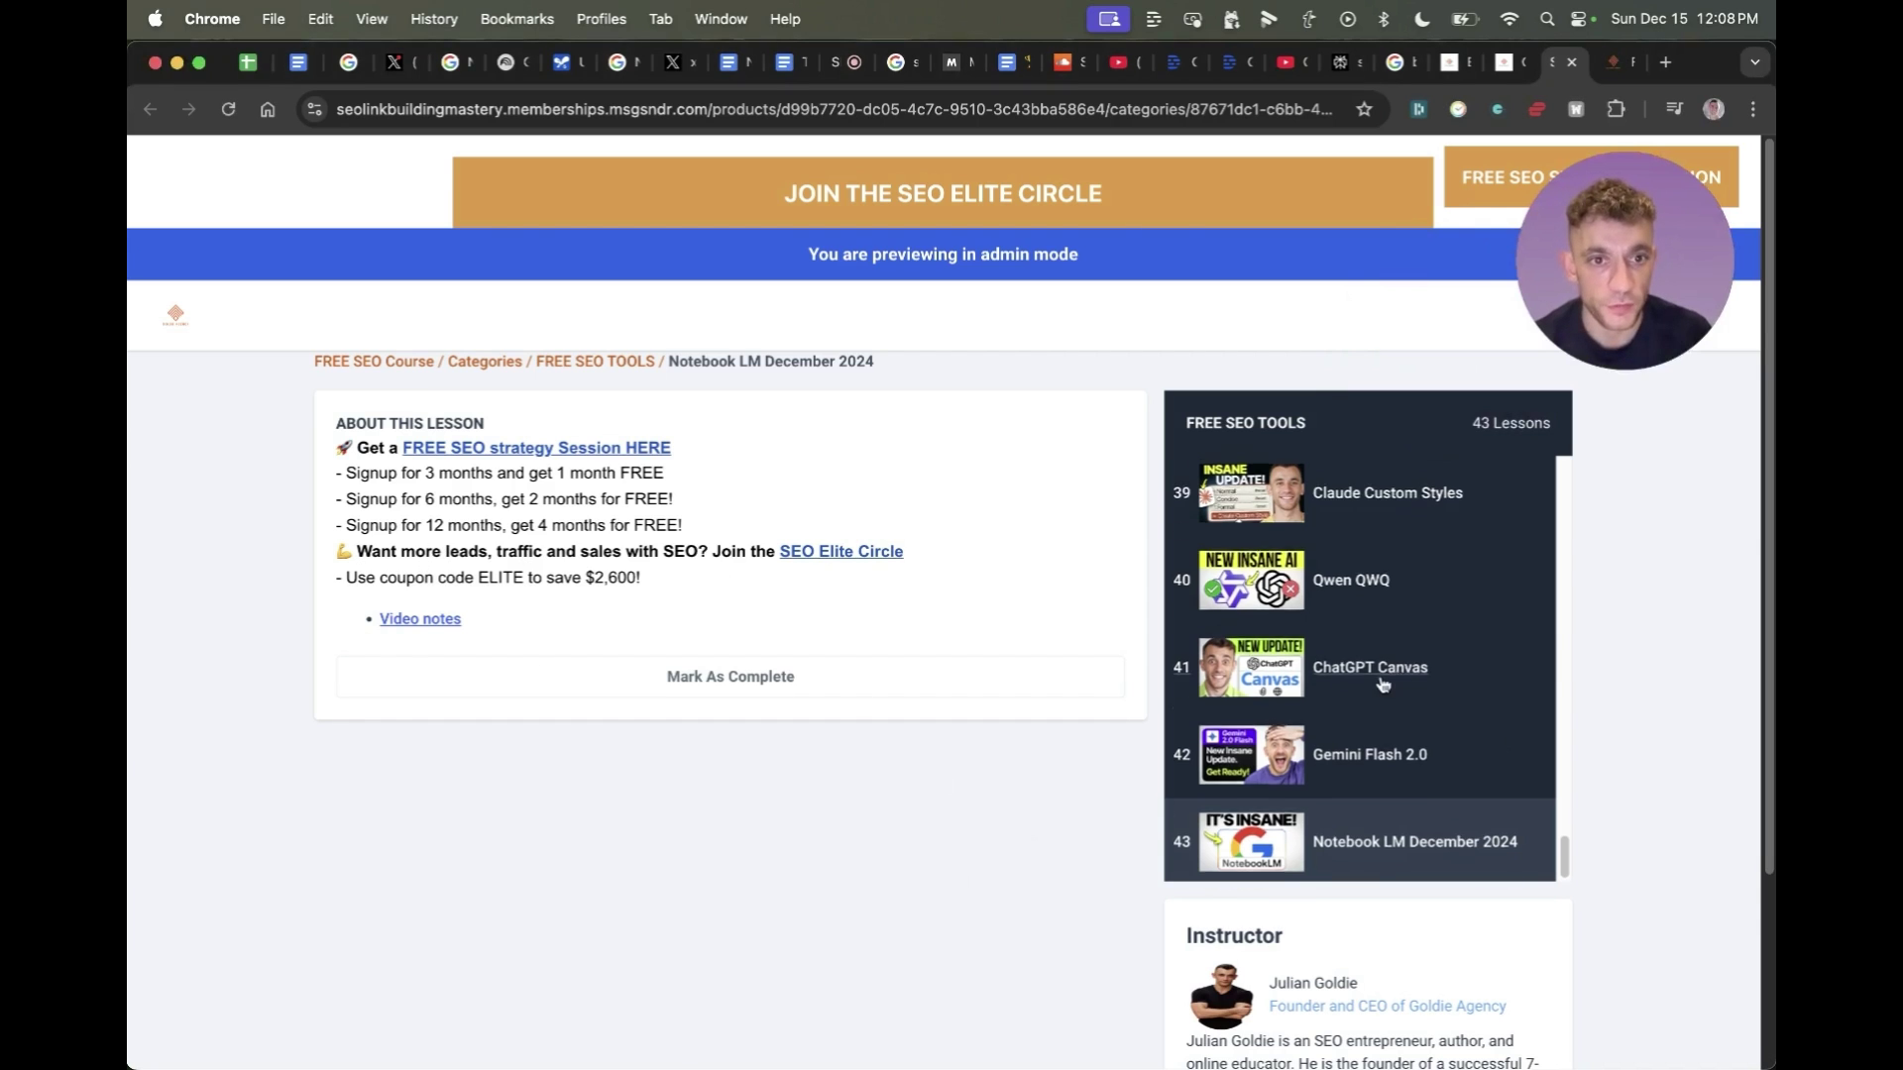
Step: Go to the FREE SEO Course overview and scroll through its 194-lesson list
{"action": "scroll", "coordinate": [1457, 654], "scroll_direction": "up", "scroll_amount": 15}
{"action": "scroll", "coordinate": [1409, 572], "scroll_direction": "up", "scroll_amount": 5}
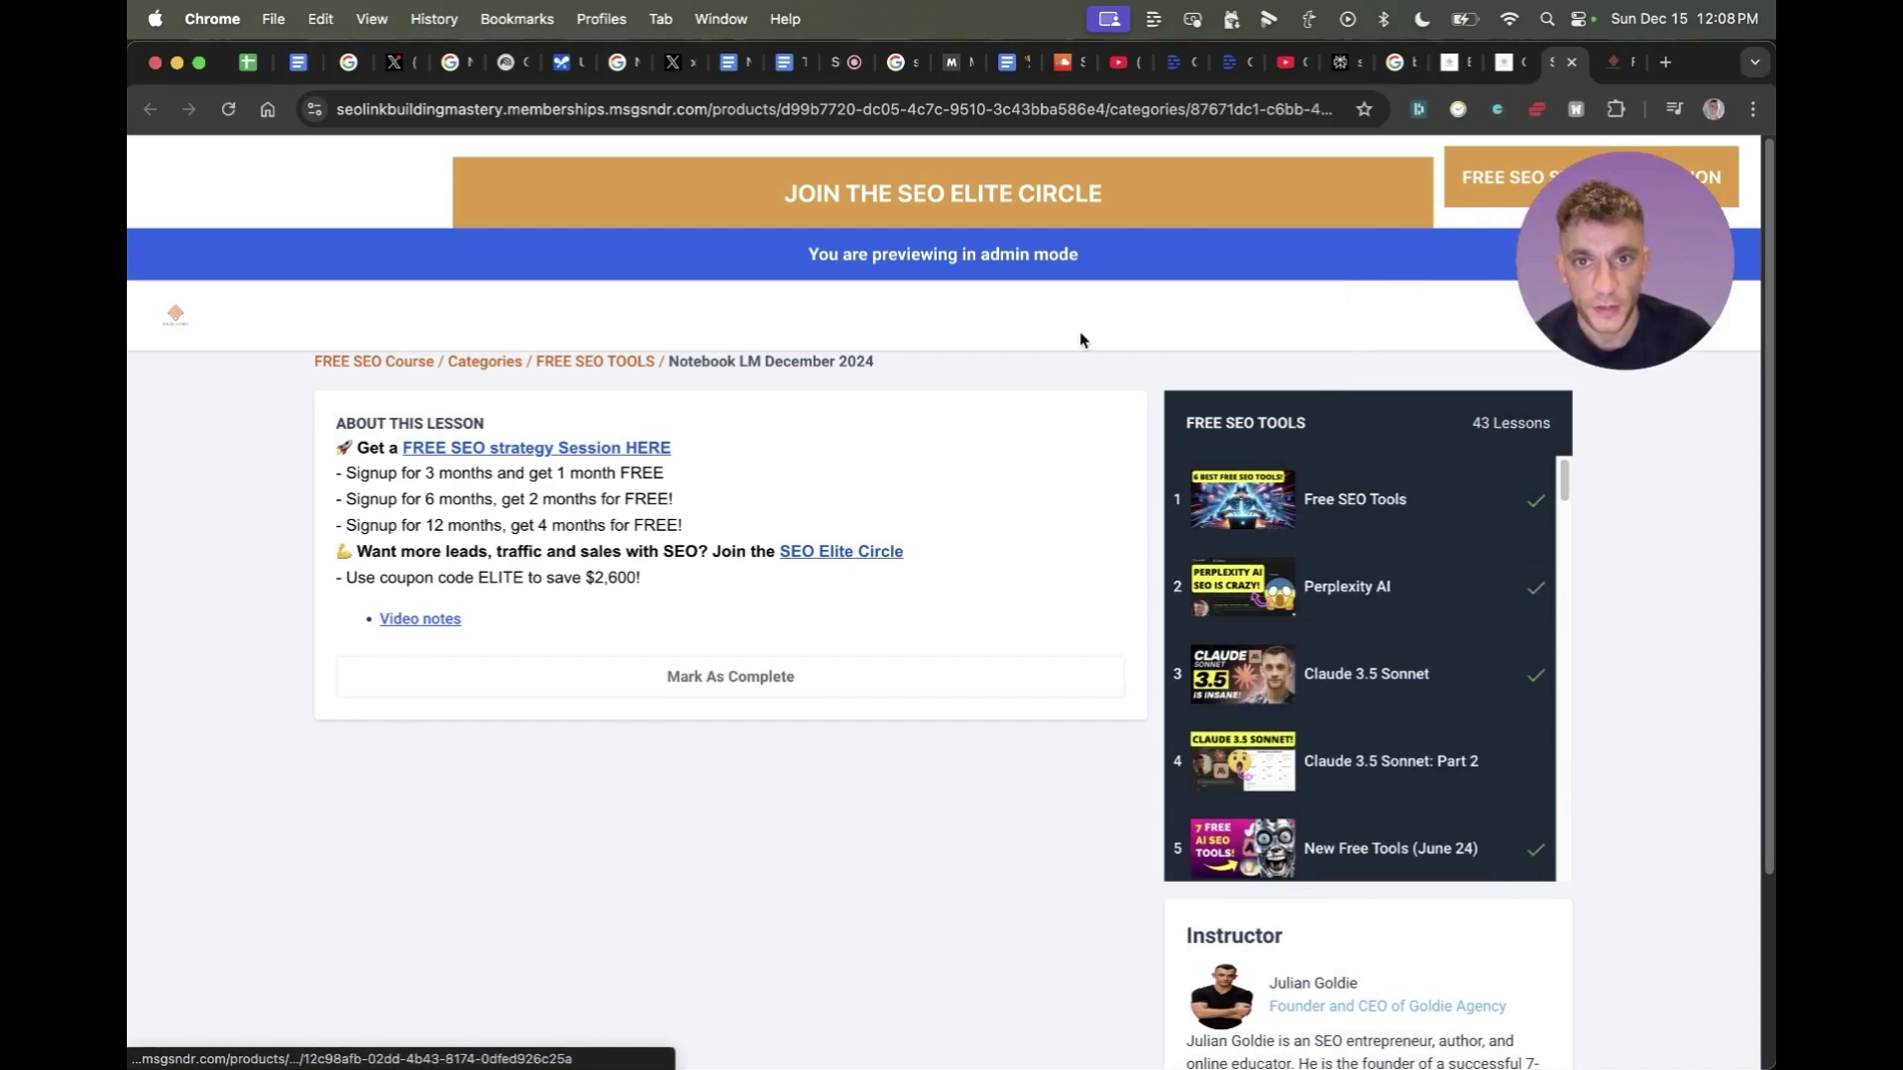
{"action": "left_click", "coordinate": [397, 358]}
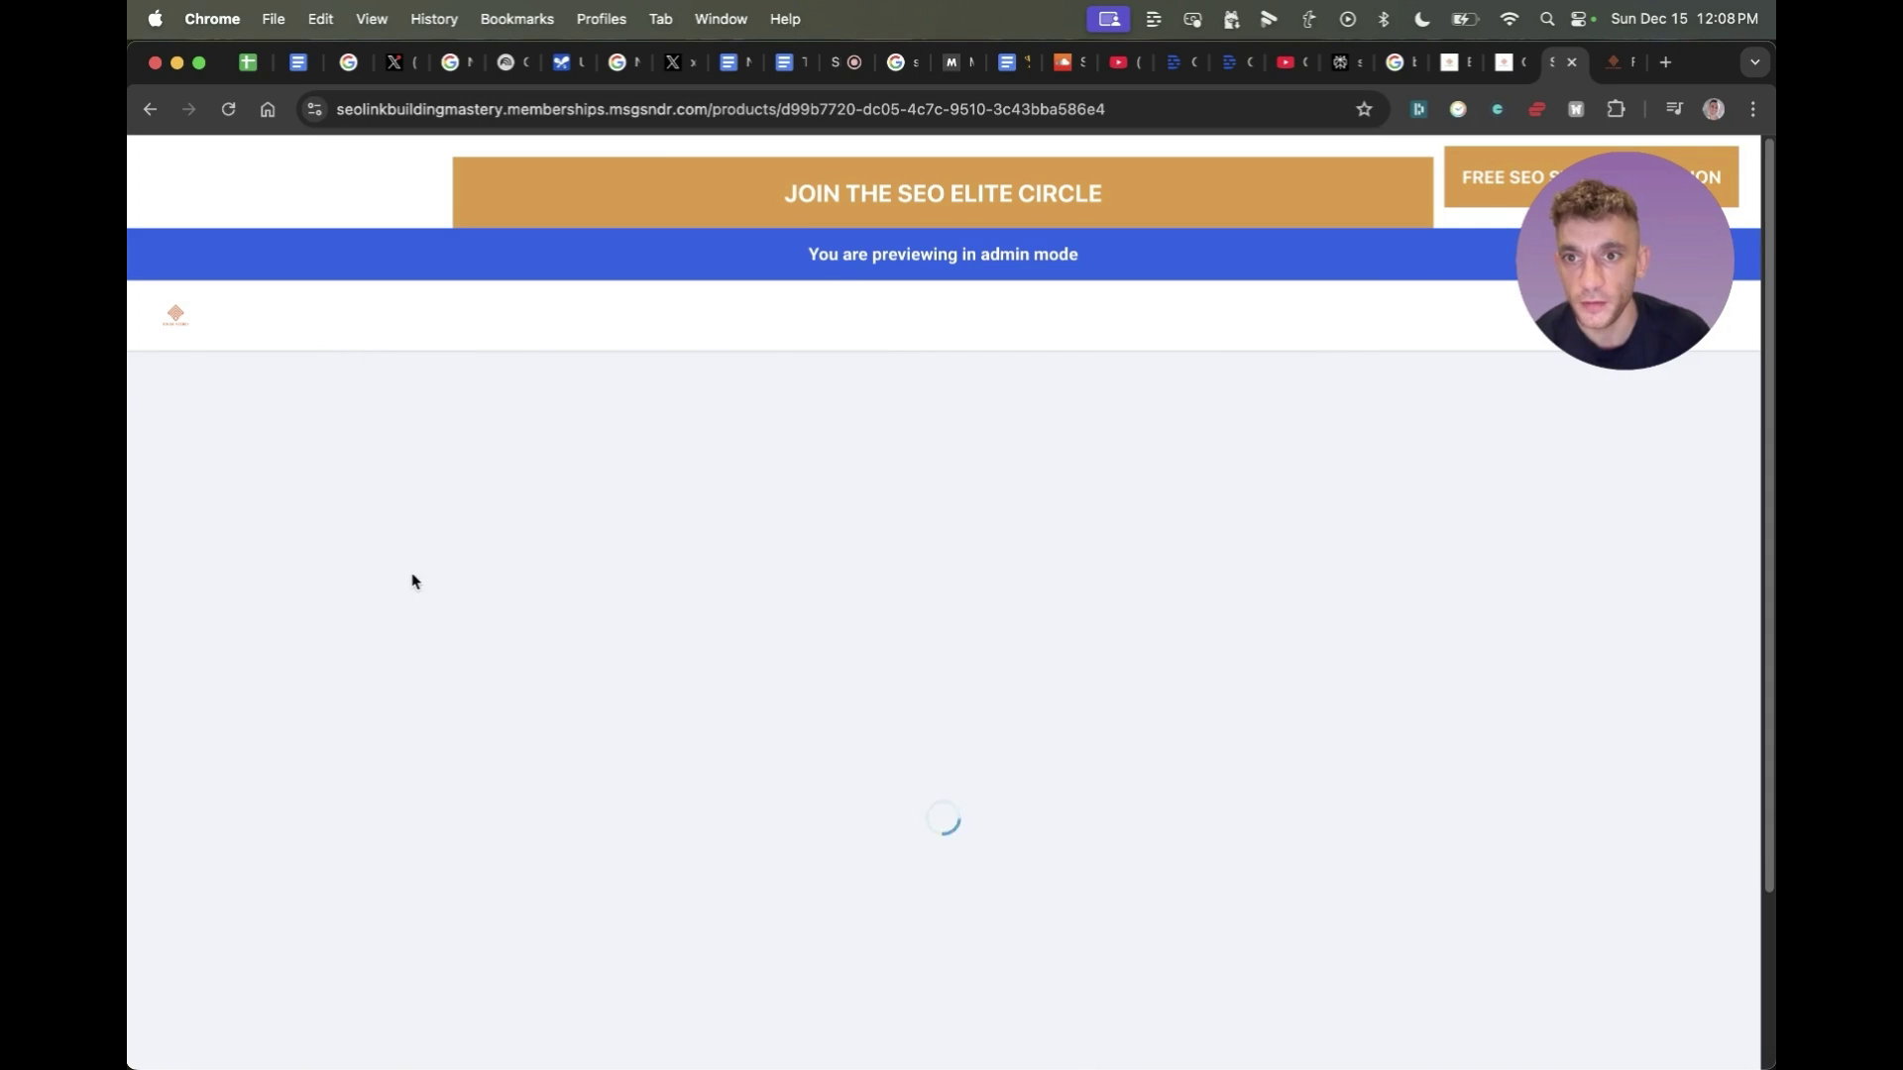
{"action": "scroll", "coordinate": [824, 640], "scroll_direction": "down", "scroll_amount": 3}
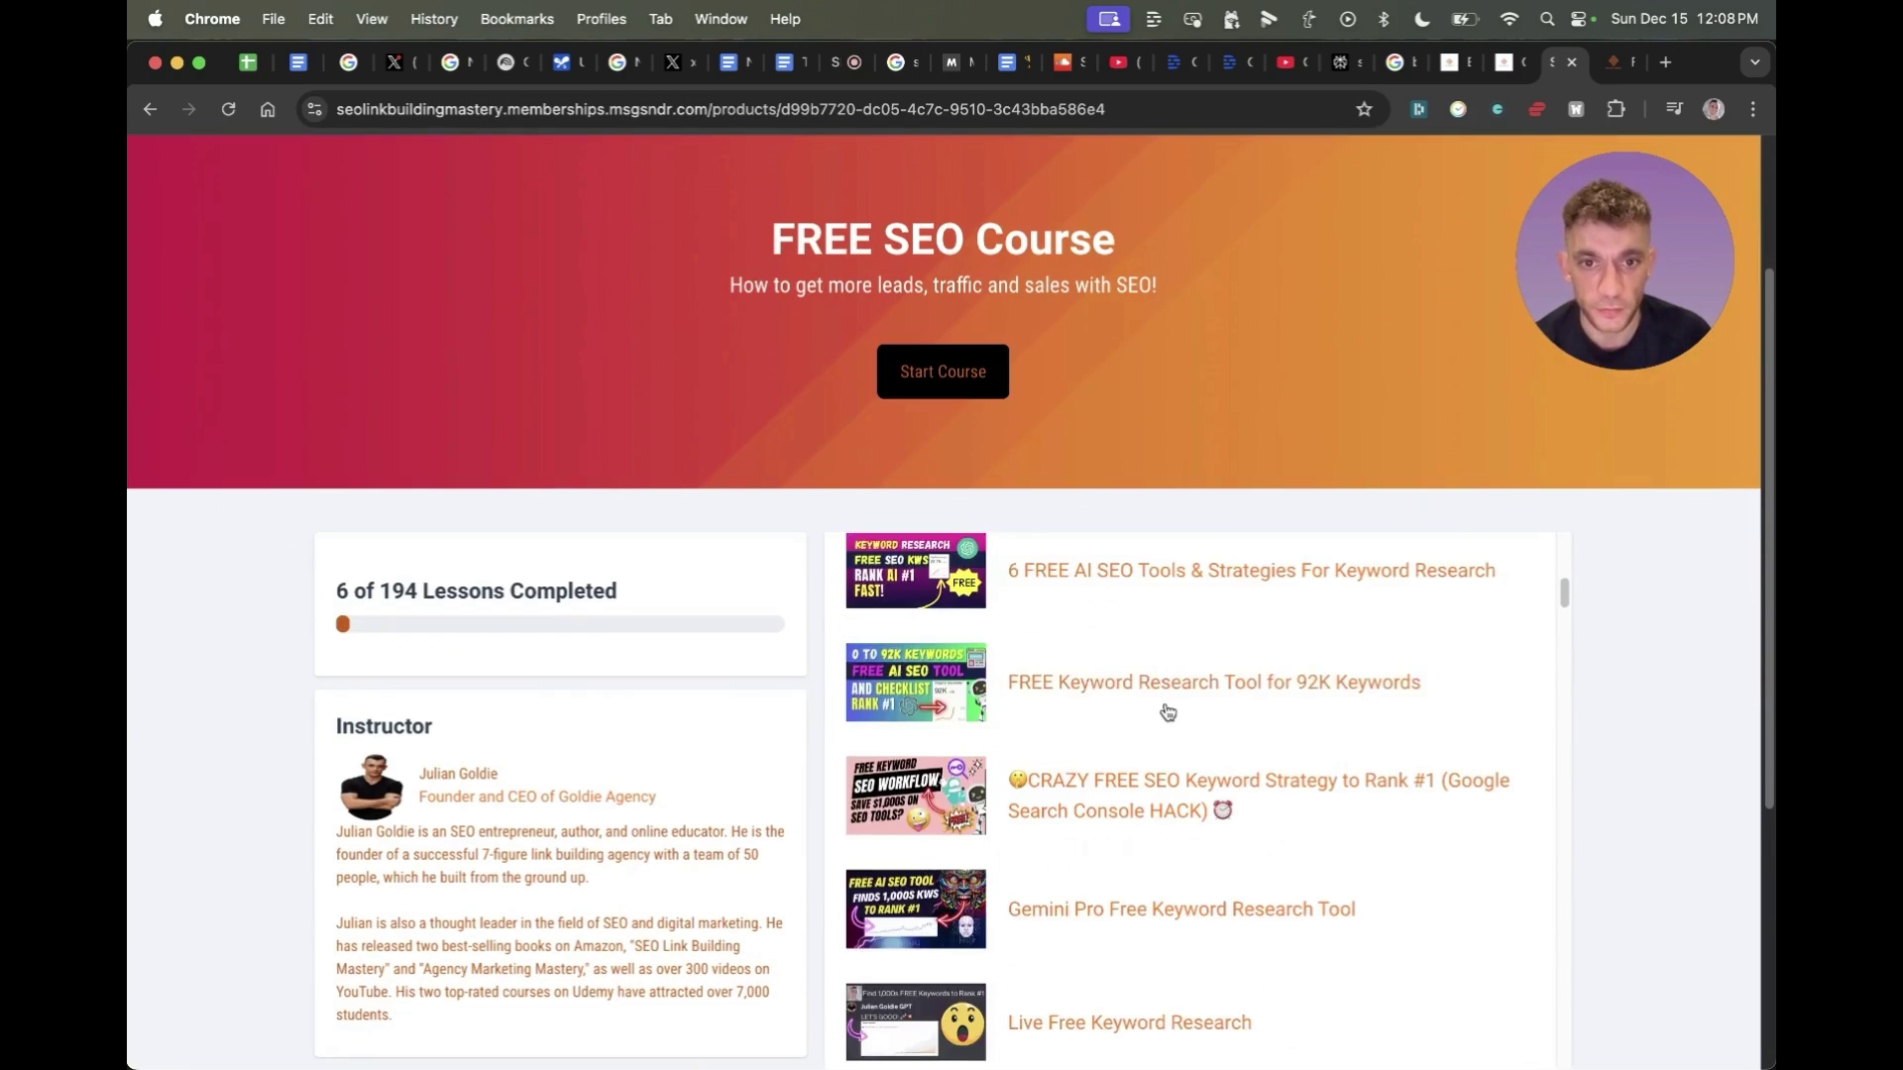
{"action": "scroll", "coordinate": [1166, 717], "scroll_direction": "down", "scroll_amount": 5}
{"action": "scroll", "coordinate": [1190, 644], "scroll_direction": "down", "scroll_amount": 5}
{"action": "scroll", "coordinate": [1220, 545], "scroll_direction": "down", "scroll_amount": 5}
{"action": "scroll", "coordinate": [1251, 451], "scroll_direction": "down", "scroll_amount": 5}
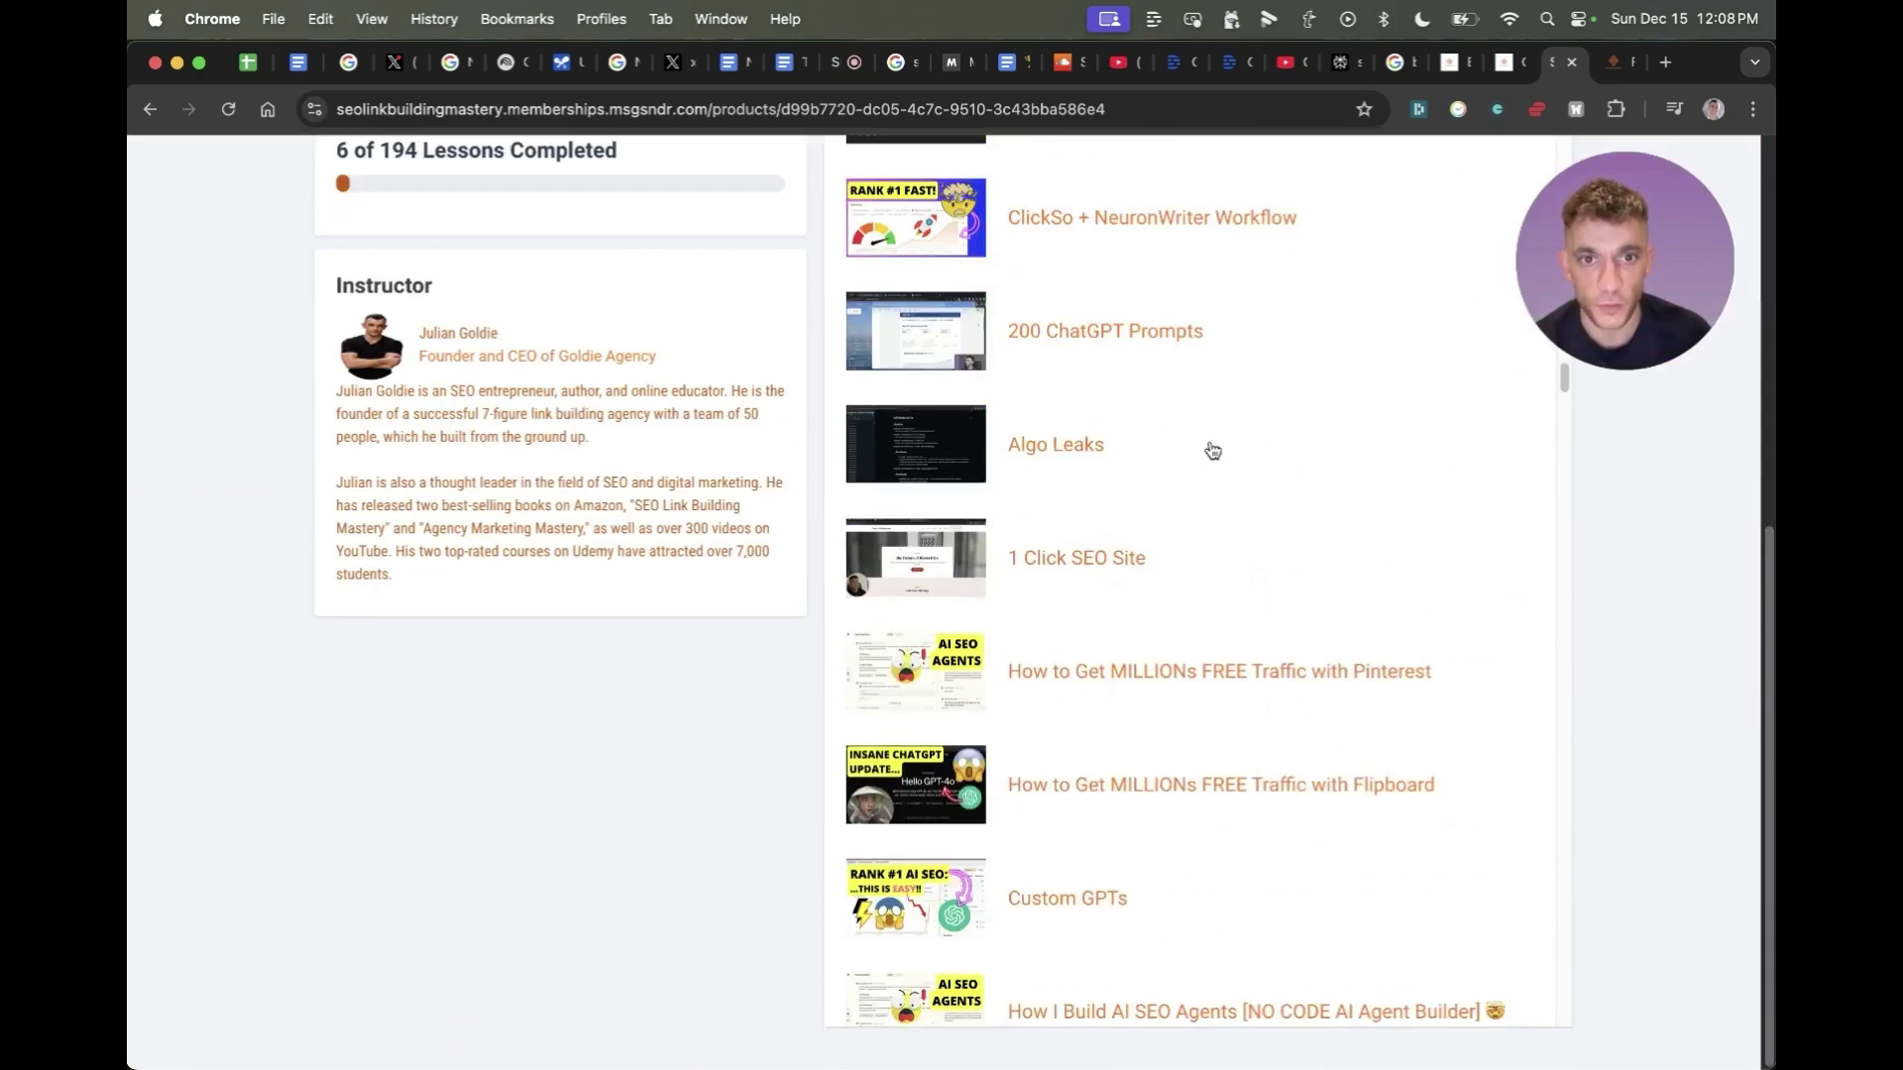
{"action": "scroll", "coordinate": [1259, 594], "scroll_direction": "down", "scroll_amount": 5}
{"action": "scroll", "coordinate": [1190, 744], "scroll_direction": "down", "scroll_amount": 5}
Step: Search the lesson list for 'notebook lm' and browse toward later sections like Internal Links
{"action": "key", "text": "super+f"}
{"action": "type", "text": "notebook lm"}
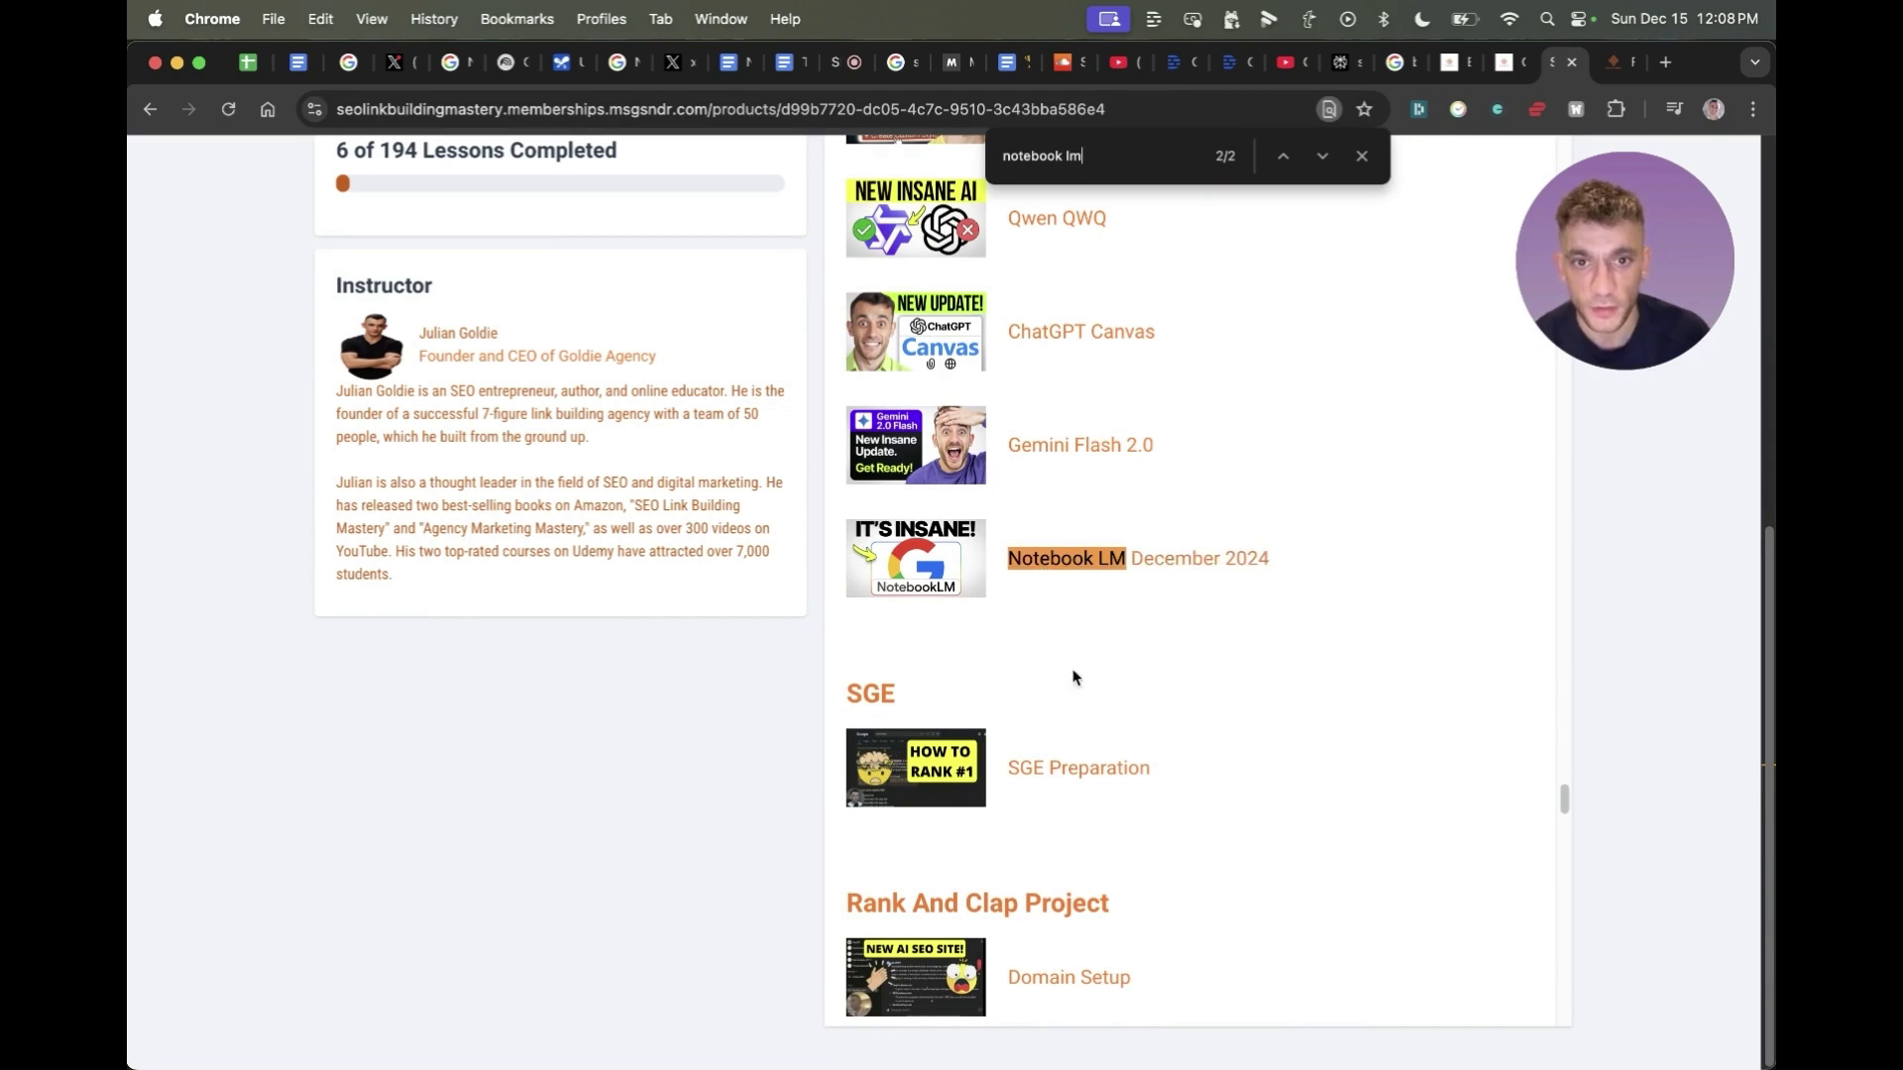
{"action": "scroll", "coordinate": [996, 659], "scroll_direction": "up", "scroll_amount": 5}
{"action": "scroll", "coordinate": [999, 659], "scroll_direction": "up", "scroll_amount": 5}
{"action": "scroll", "coordinate": [1139, 669], "scroll_direction": "up", "scroll_amount": 5}
{"action": "scroll", "coordinate": [1179, 723], "scroll_direction": "down", "scroll_amount": 5}
{"action": "scroll", "coordinate": [1120, 788], "scroll_direction": "down", "scroll_amount": 5}
{"action": "scroll", "coordinate": [1110, 798], "scroll_direction": "down", "scroll_amount": 5}
{"action": "scroll", "coordinate": [1060, 808], "scroll_direction": "down", "scroll_amount": 5}
{"action": "scroll", "coordinate": [1011, 833], "scroll_direction": "down", "scroll_amount": 5}
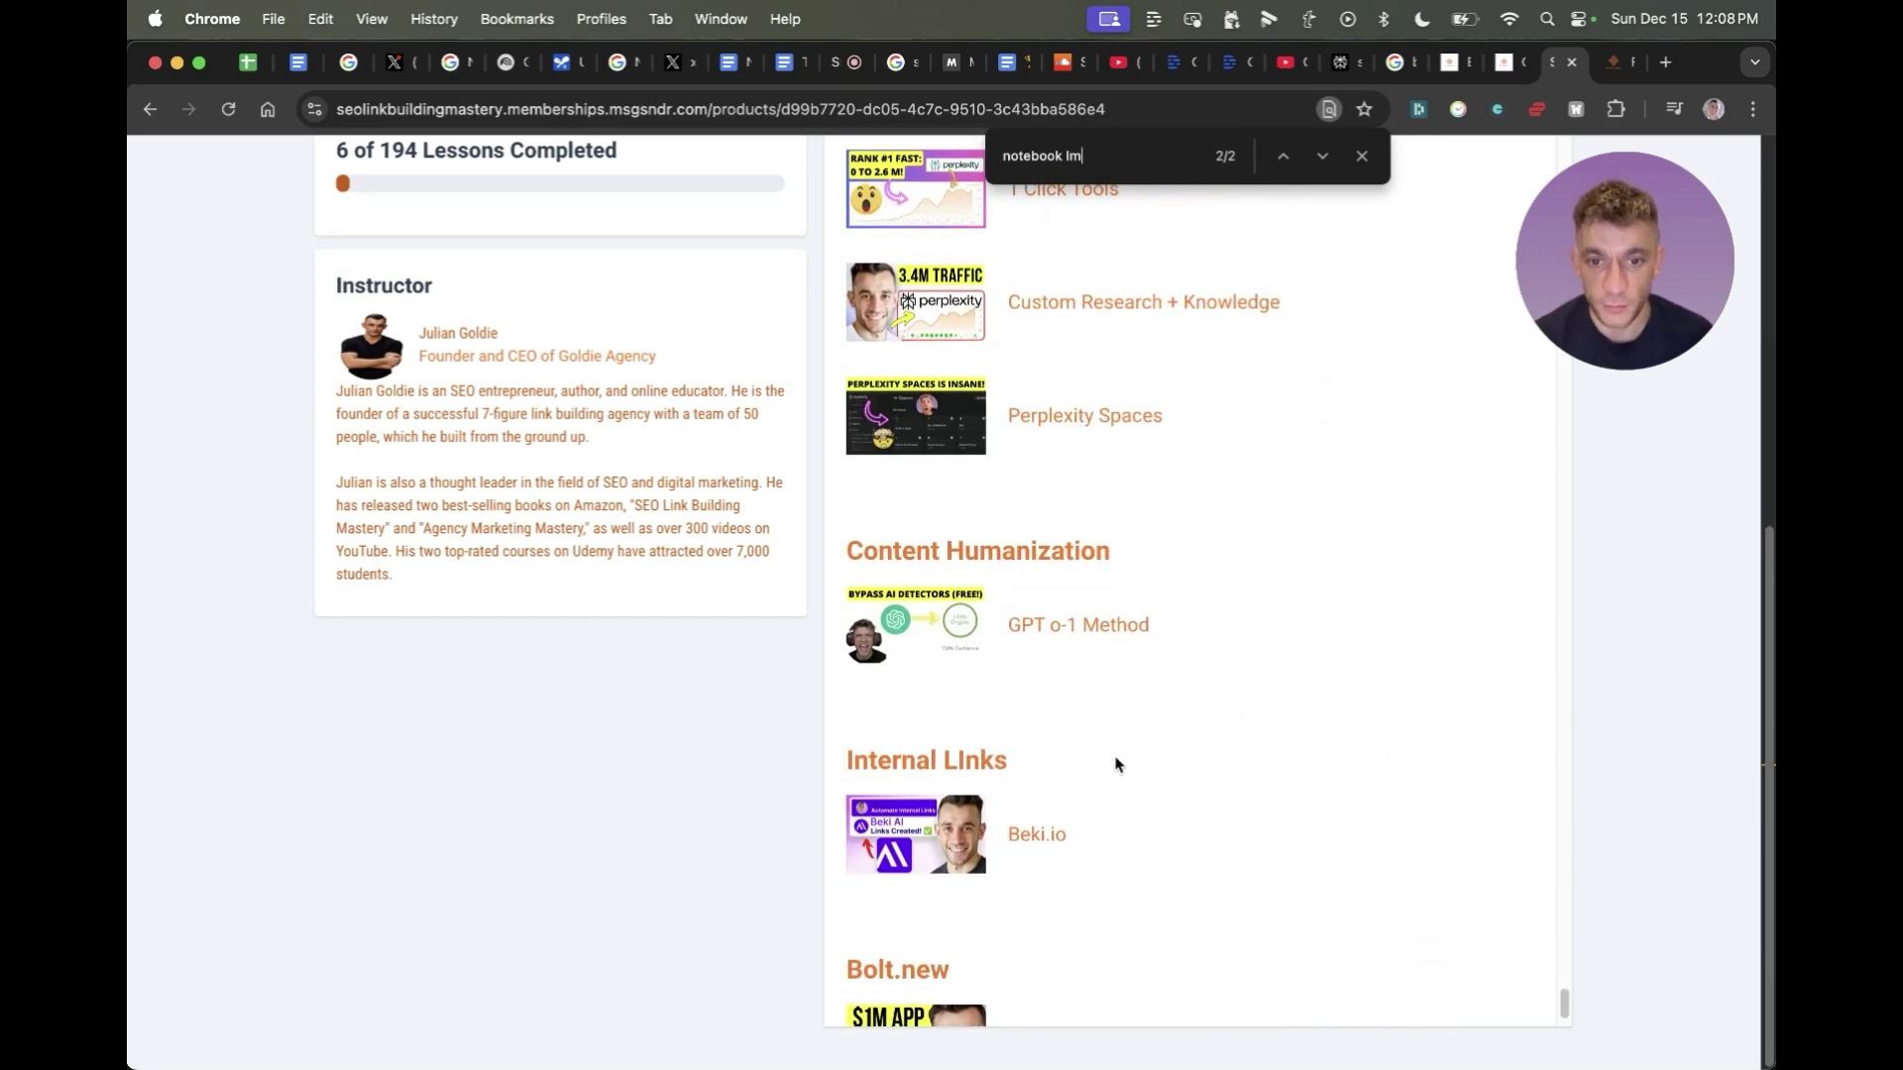
Step: Switch to the free Link Building Acceleration strategy session tab
{"action": "scroll", "coordinate": [1090, 783], "scroll_direction": "down", "scroll_amount": 1}
{"action": "key", "text": "ctrl+Tab"}
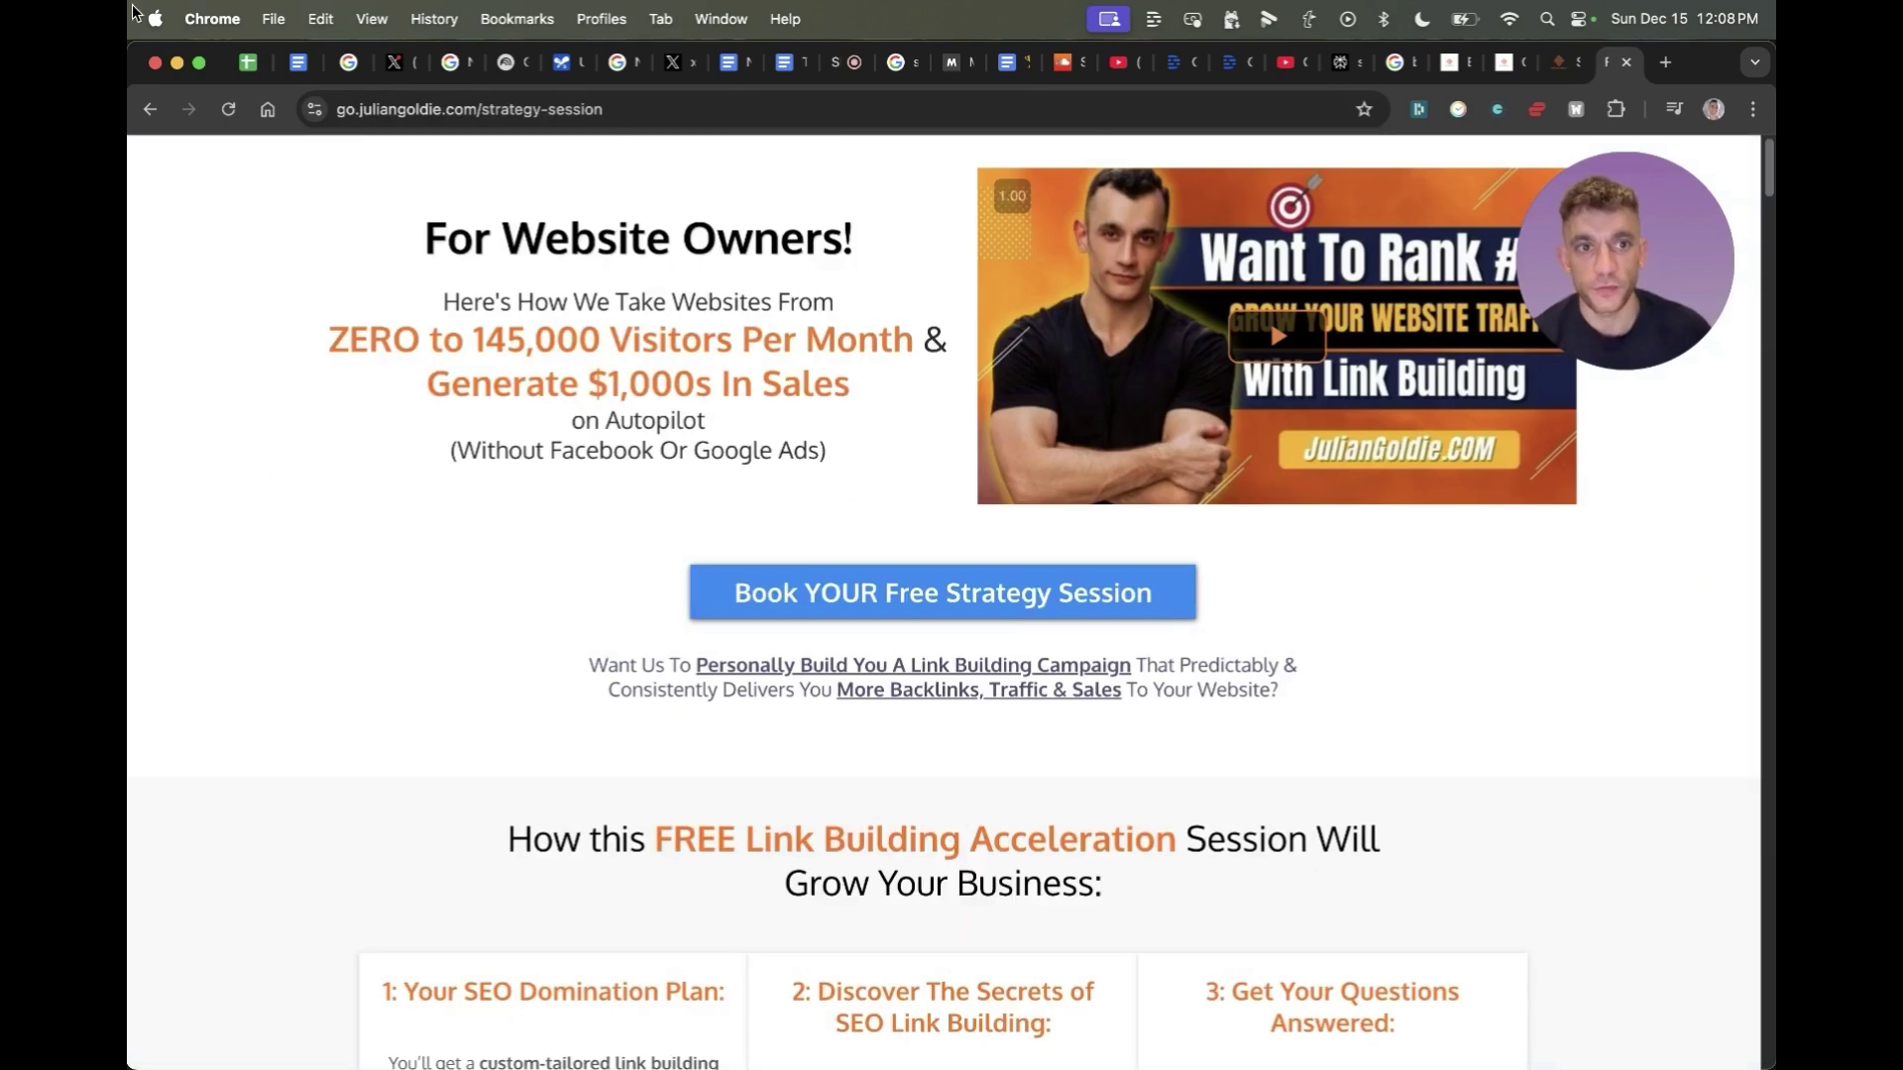
{"action": "mouse_move", "coordinate": [1611, 276]}
{"action": "left_mouse_down"}
{"action": "mouse_move", "coordinate": [1383, 362]}
{"action": "mouse_move", "coordinate": [1334, 659]}
{"action": "left_mouse_up"}
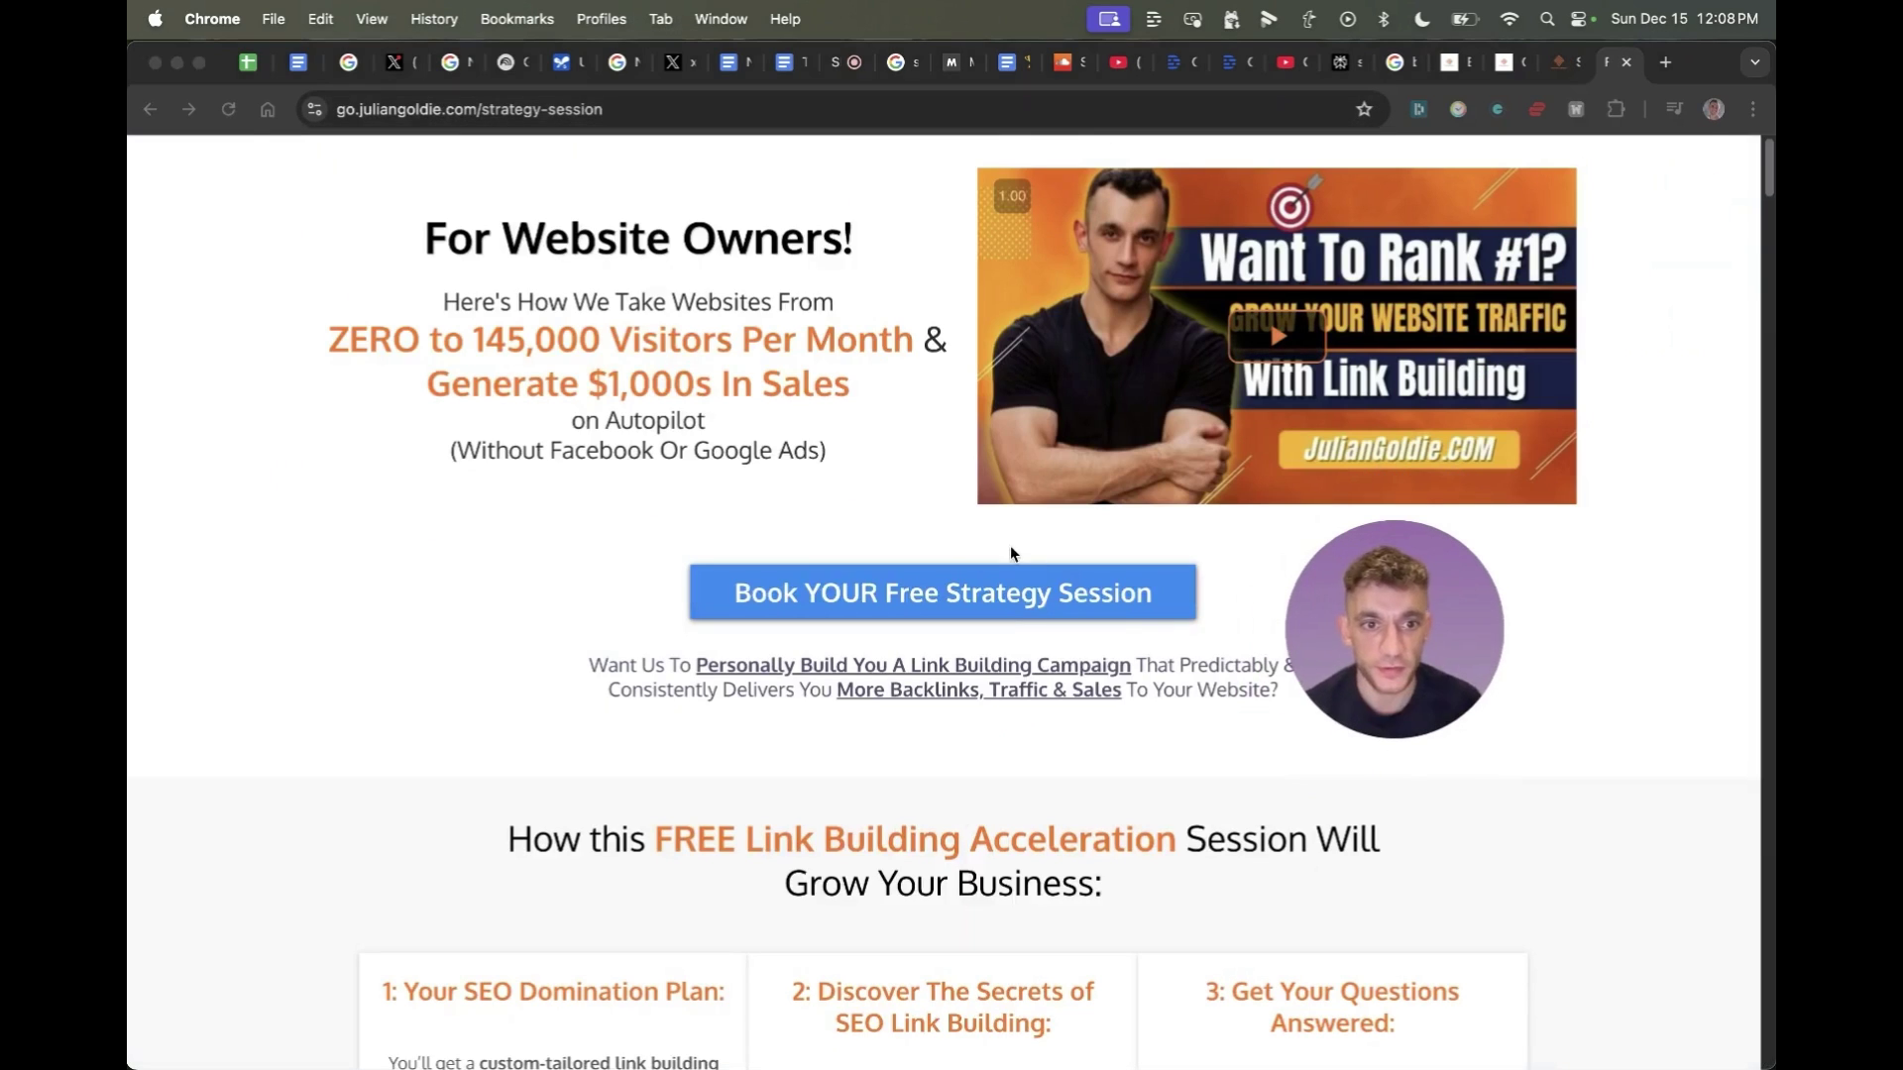
{"action": "left_click", "coordinate": [501, 370]}
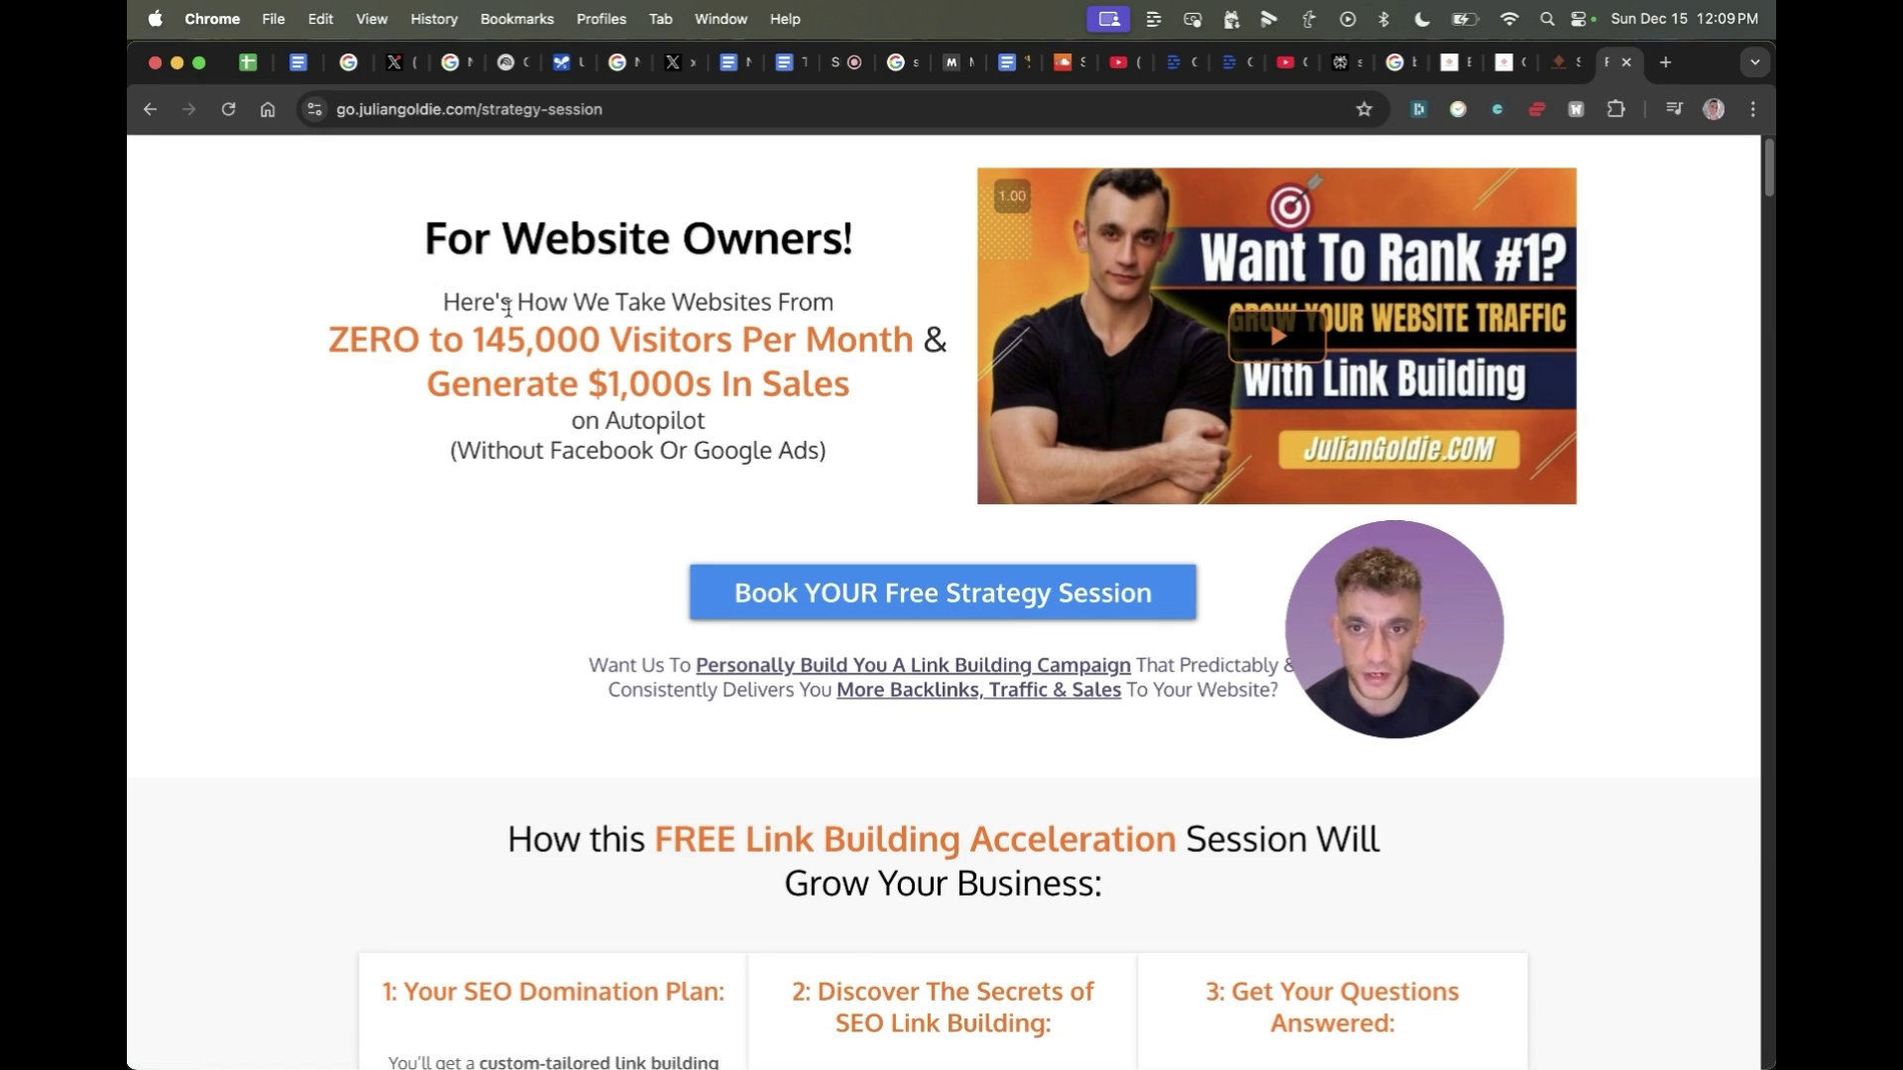
Step: Scroll through the strategy session page's six benefit cards
{"action": "scroll", "coordinate": [675, 448], "scroll_direction": "down", "scroll_amount": 6}
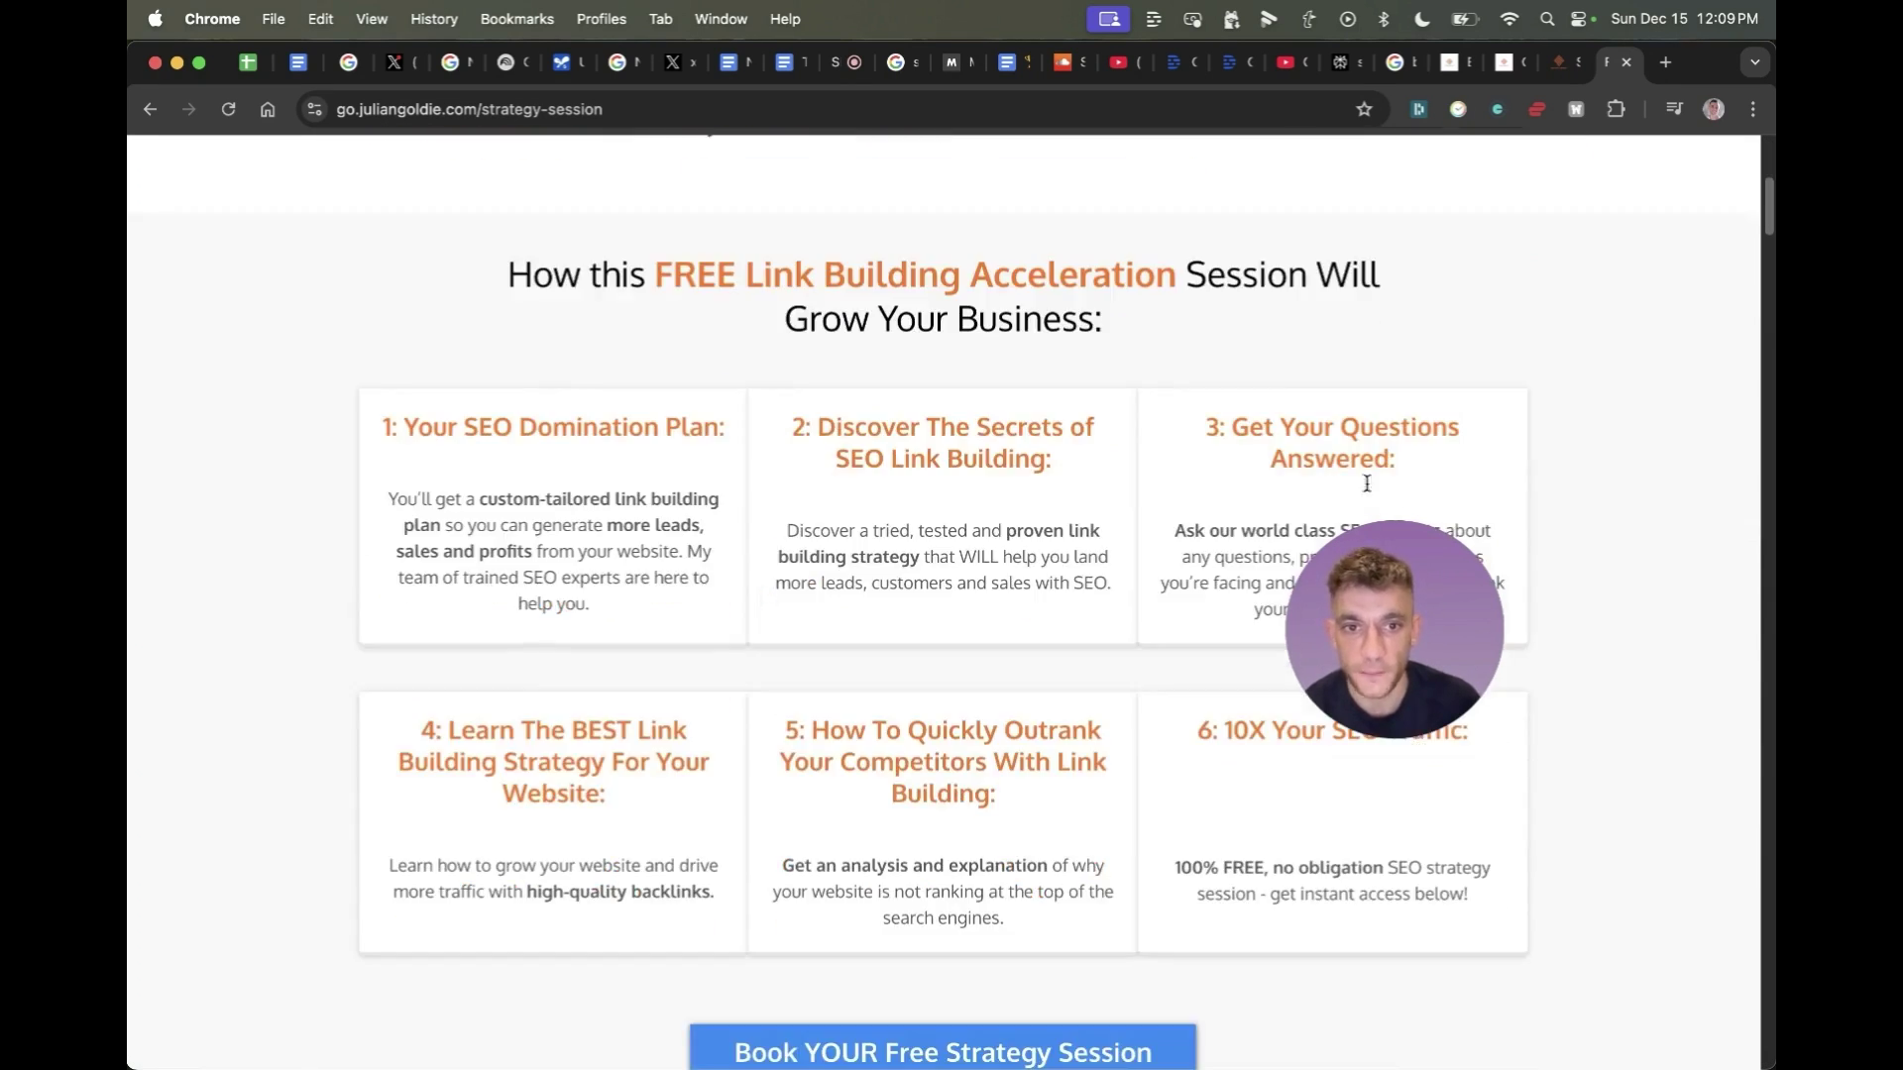
{"action": "left_click_drag", "start_coordinate": [1400, 609], "coordinate": [1534, 233]}
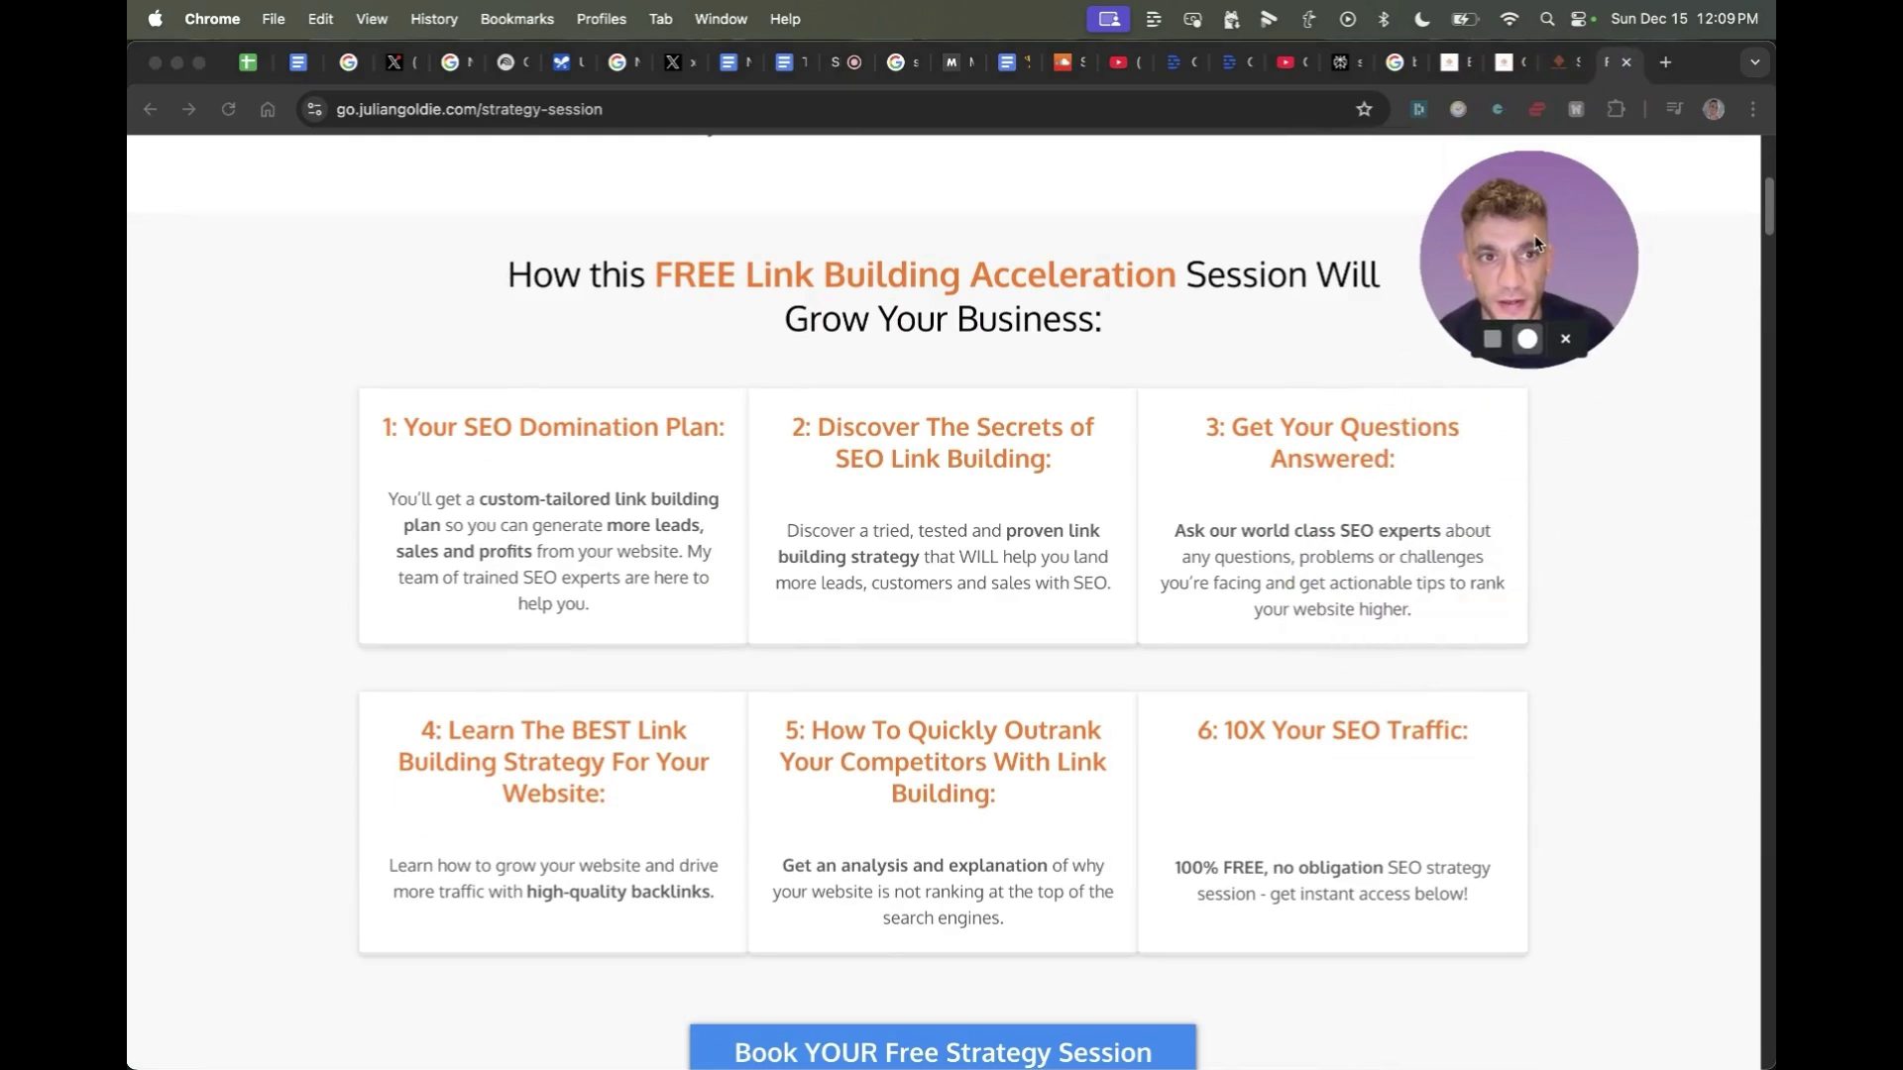
{"action": "left_click", "coordinate": [1603, 550]}
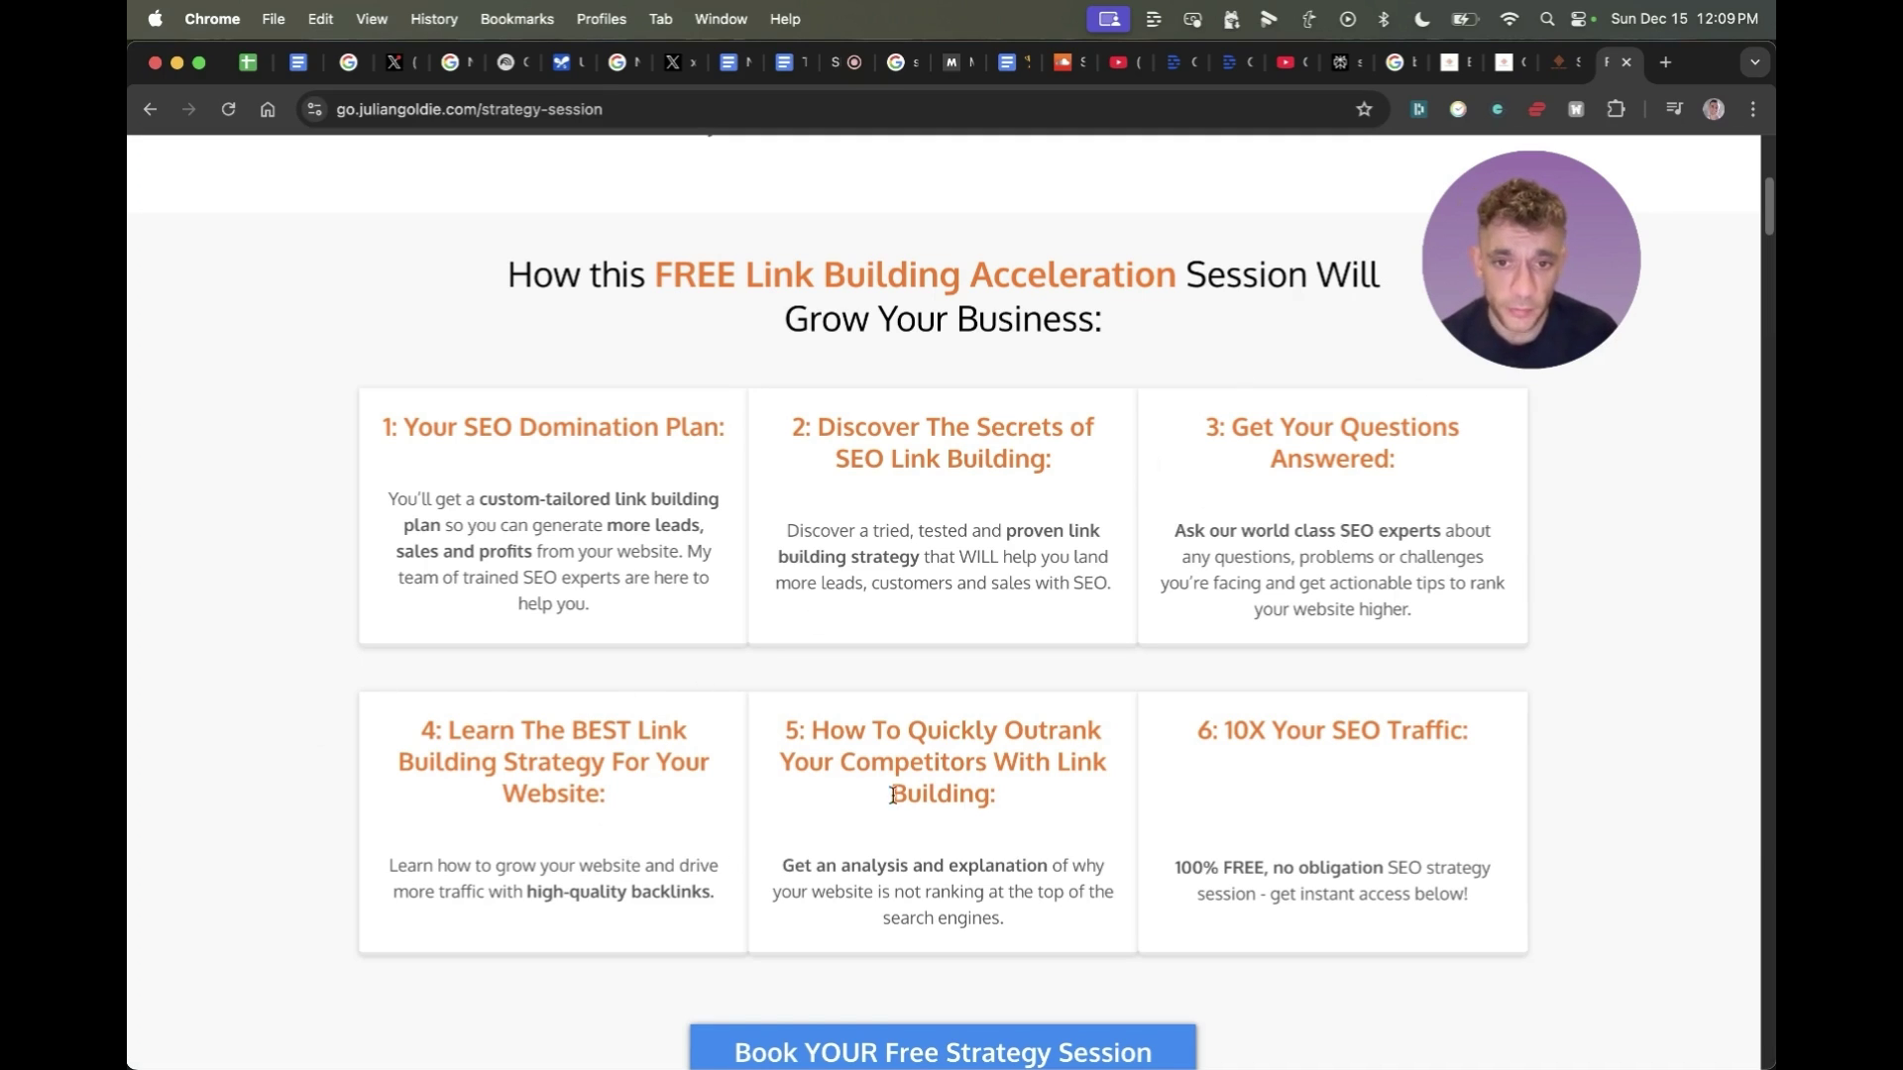
{"action": "scroll", "coordinate": [1545, 626], "scroll_direction": "down", "scroll_amount": 1}
{"action": "scroll", "coordinate": [945, 826], "scroll_direction": "up", "scroll_amount": 10}
{"action": "scroll", "coordinate": [892, 644], "scroll_direction": "up", "scroll_amount": 2}
{"action": "scroll", "coordinate": [634, 516], "scroll_direction": "down", "scroll_amount": 10}
{"action": "scroll", "coordinate": [739, 645], "scroll_direction": "down", "scroll_amount": 4}
{"action": "scroll", "coordinate": [842, 684], "scroll_direction": "up", "scroll_amount": 12}
{"action": "scroll", "coordinate": [921, 713], "scroll_direction": "down", "scroll_amount": 1}
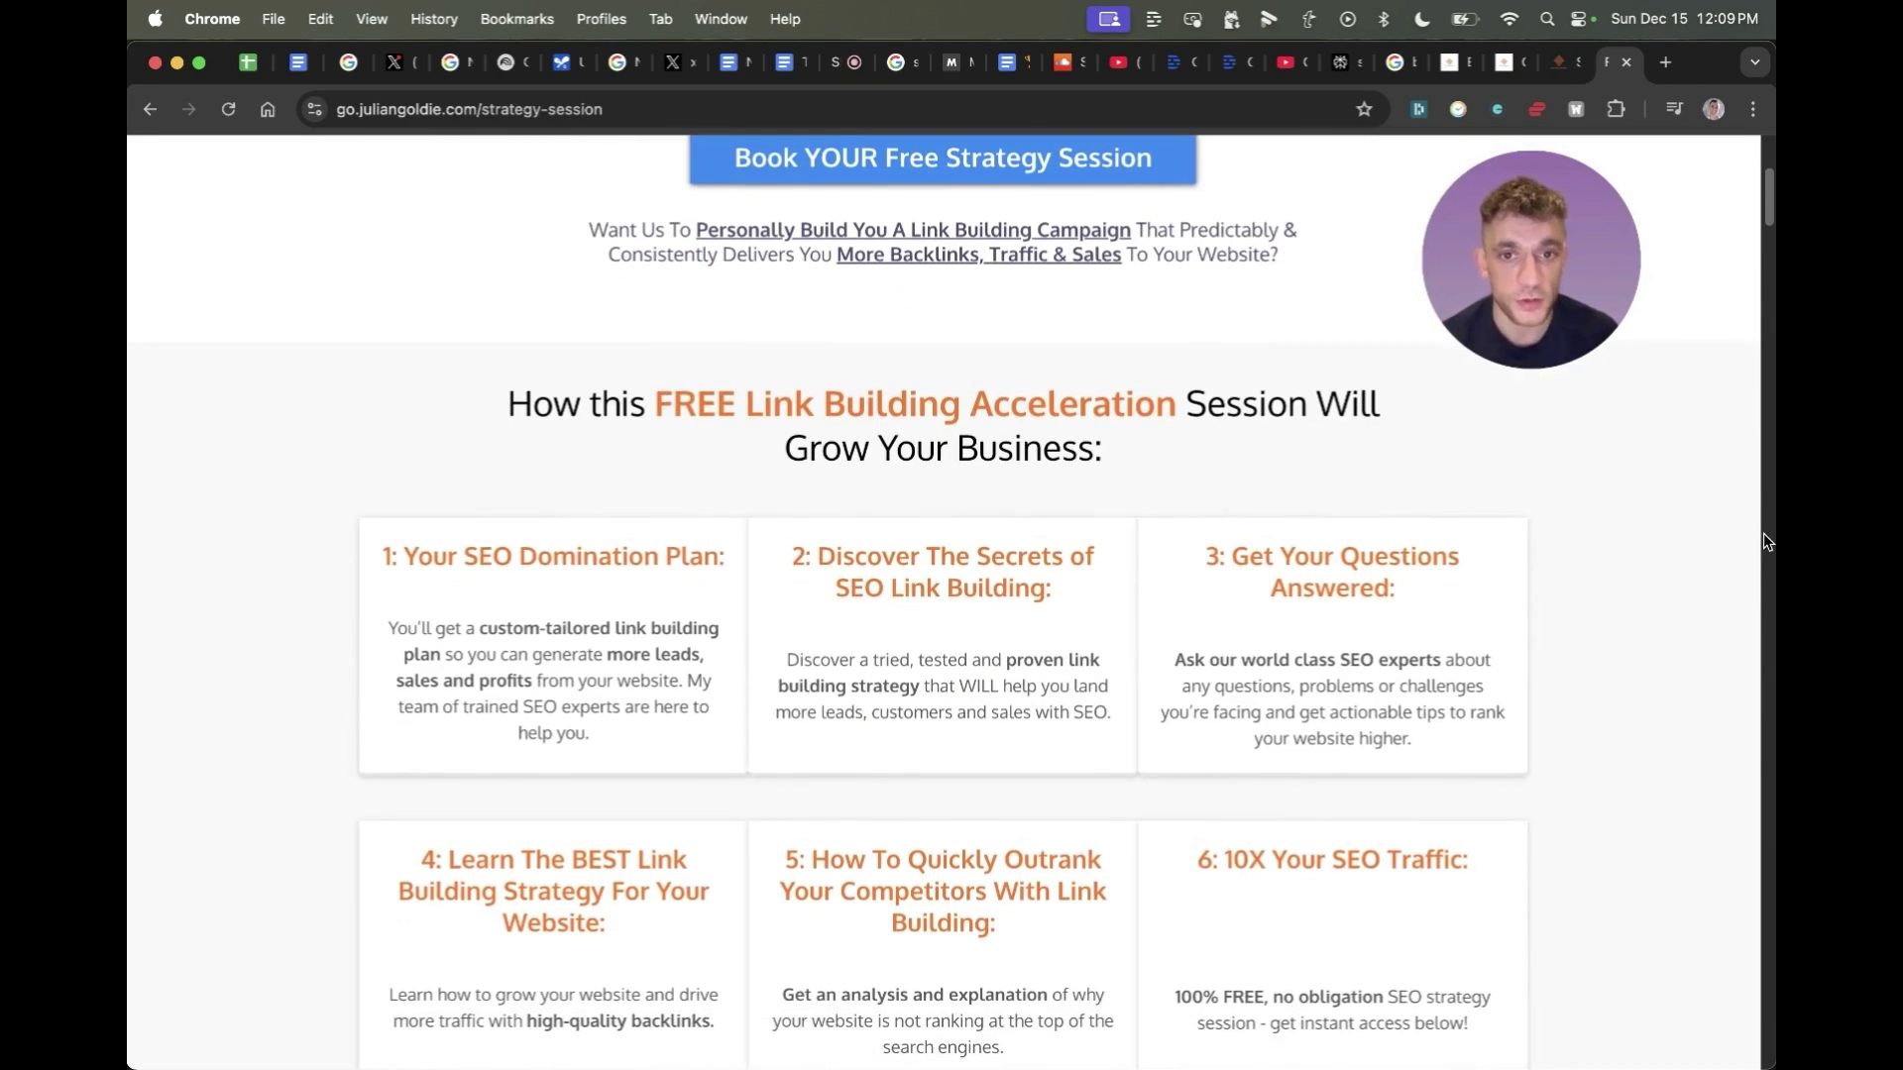